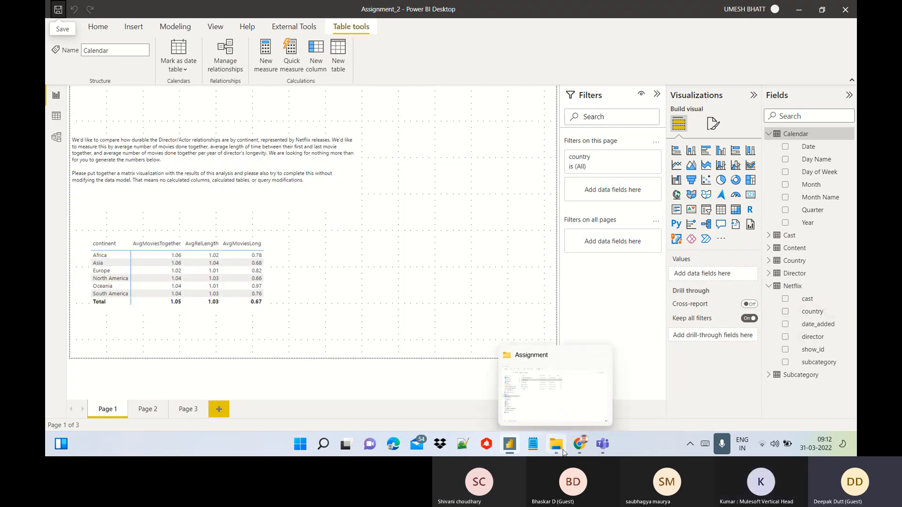
Step: Collapse the Filters pane and reposition the assignment text box slightly higher above the sample results table on Page 1
mouse_move(591, 452)
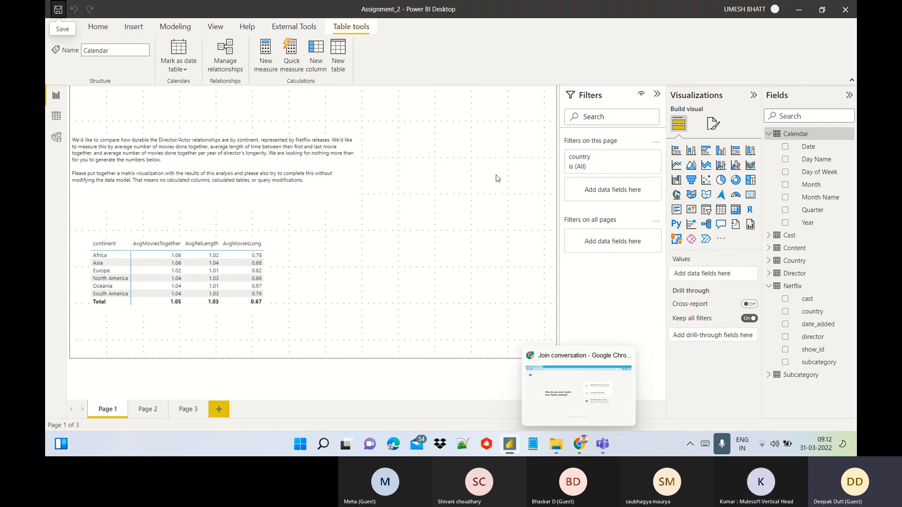
click(657, 95)
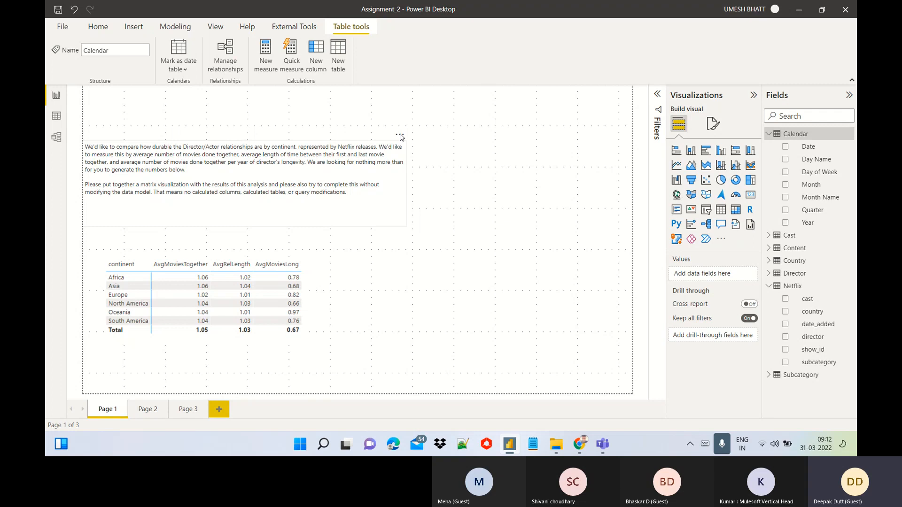
drag(394, 131, 448, 137)
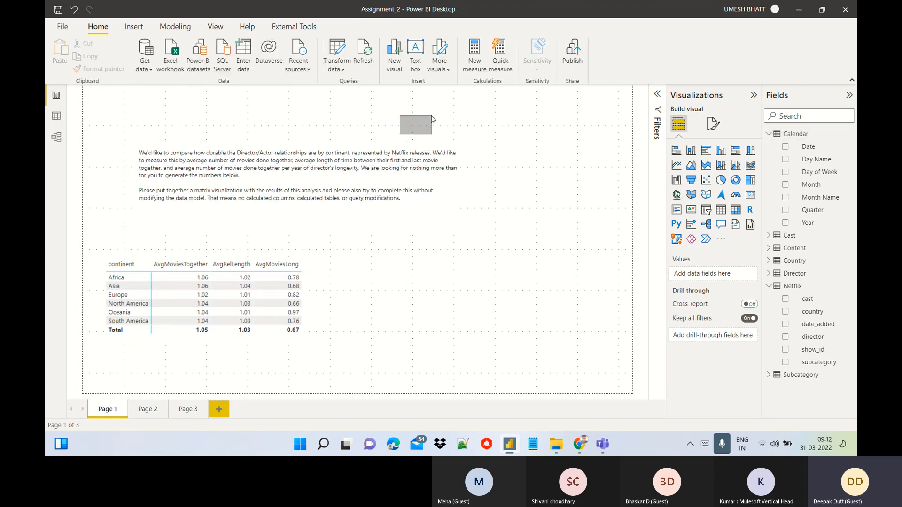
click(453, 195)
drag(453, 144, 406, 124)
click(441, 335)
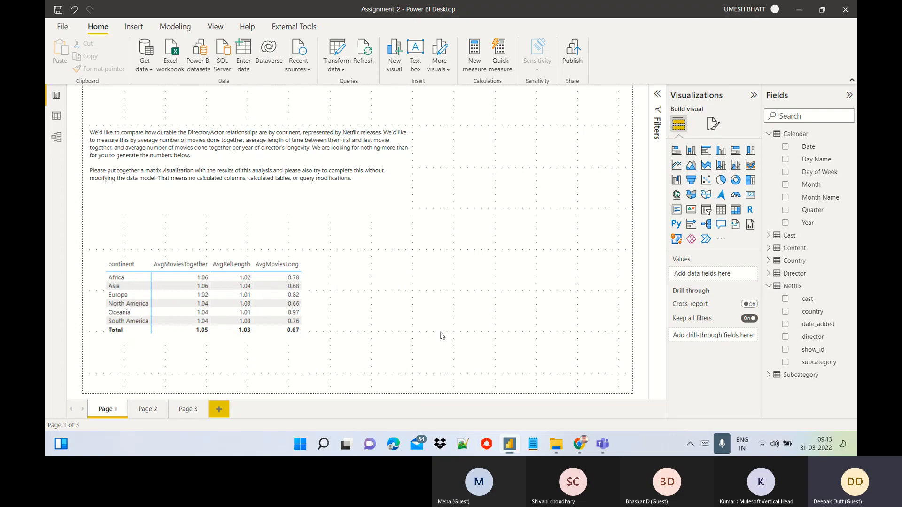
Step: Collapse the field lists of the Calendar and Netflix tables
click(771, 136)
click(769, 198)
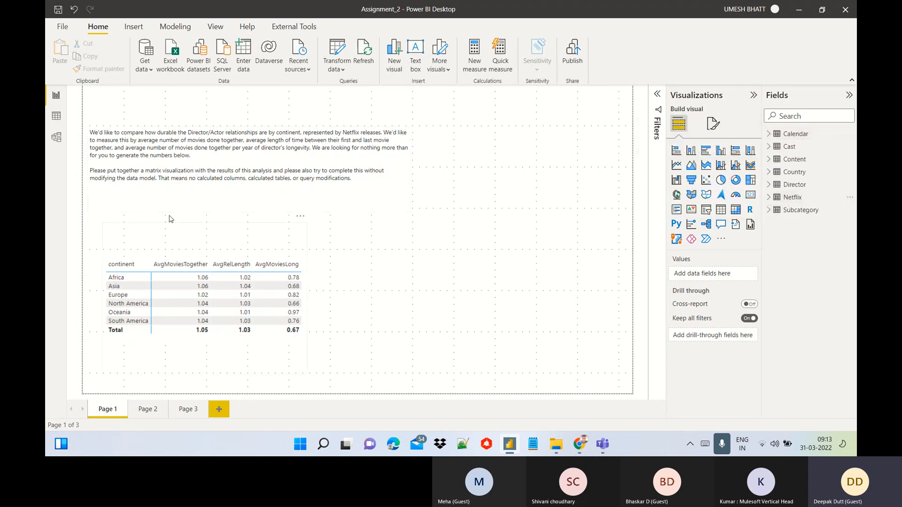
Step: Read through the assignment text, highlighting the requirement about modifying the data model
click(92, 133)
shift+click(206, 156)
click(501, 168)
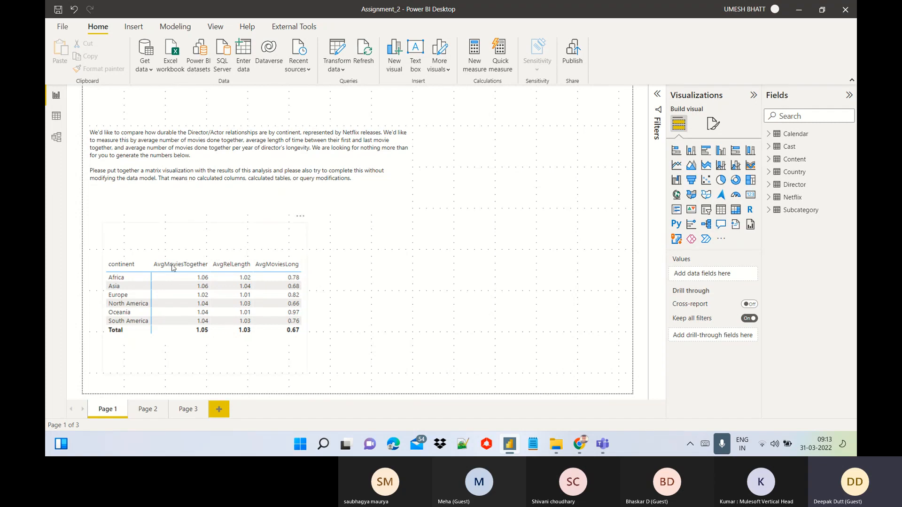
click(136, 140)
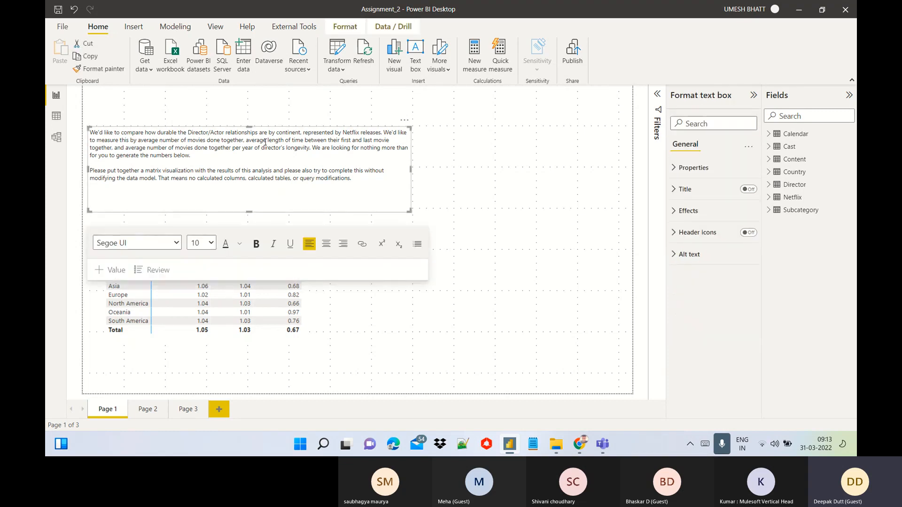
click(542, 192)
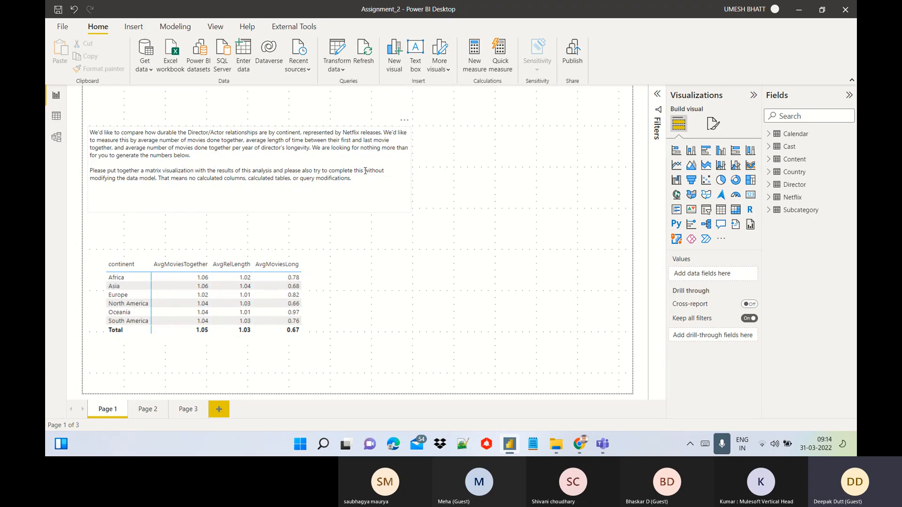
drag(90, 178, 159, 179)
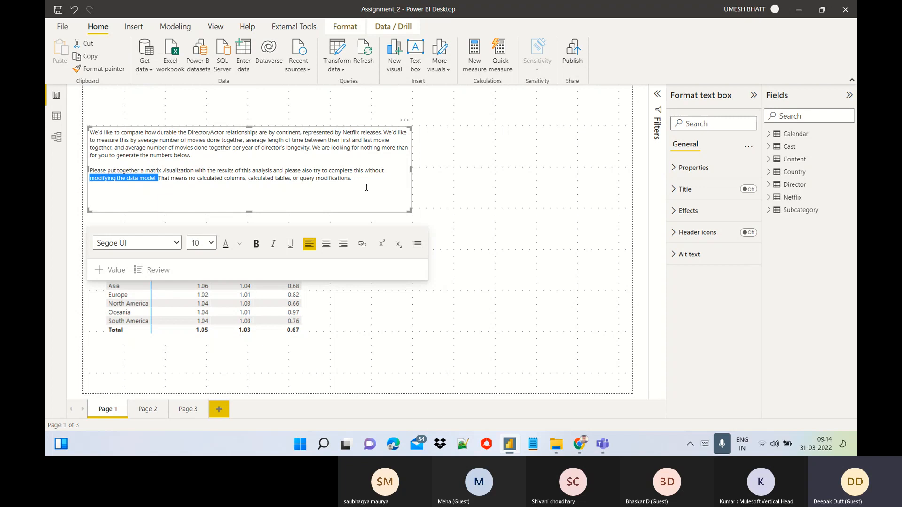
click(559, 202)
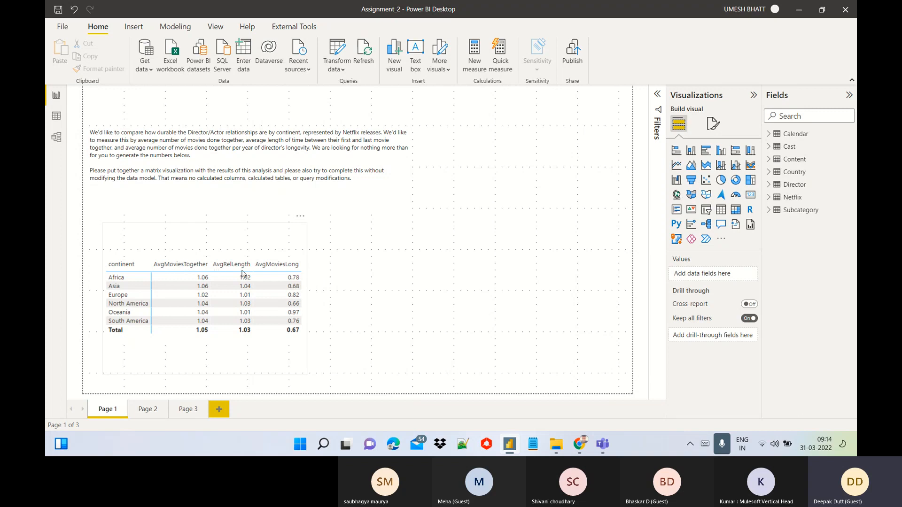
Step: Shrink the sample results image slightly from its upper edge, leaving more space below the assignment text
click(303, 231)
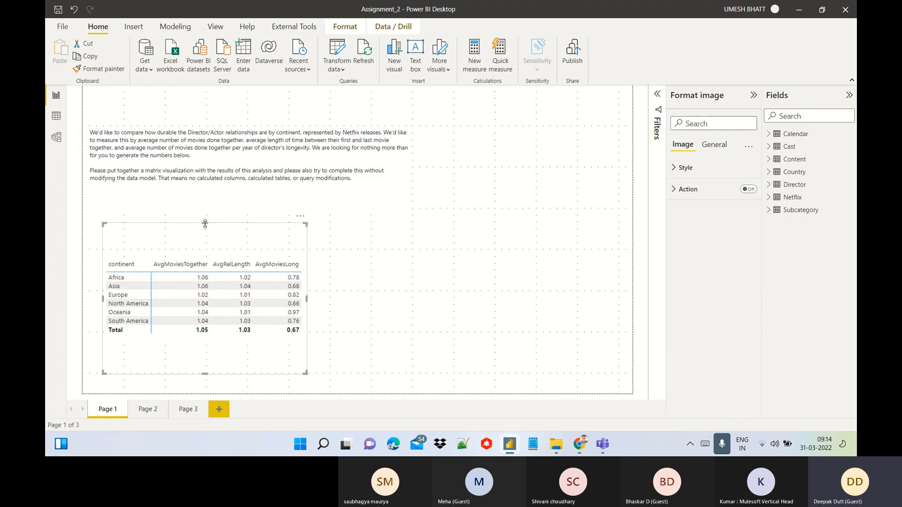
drag(205, 223, 205, 235)
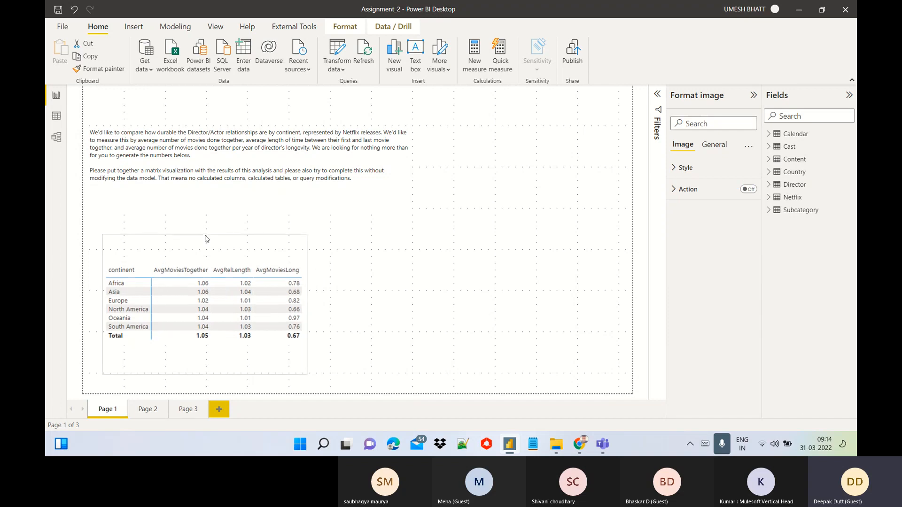
click(479, 226)
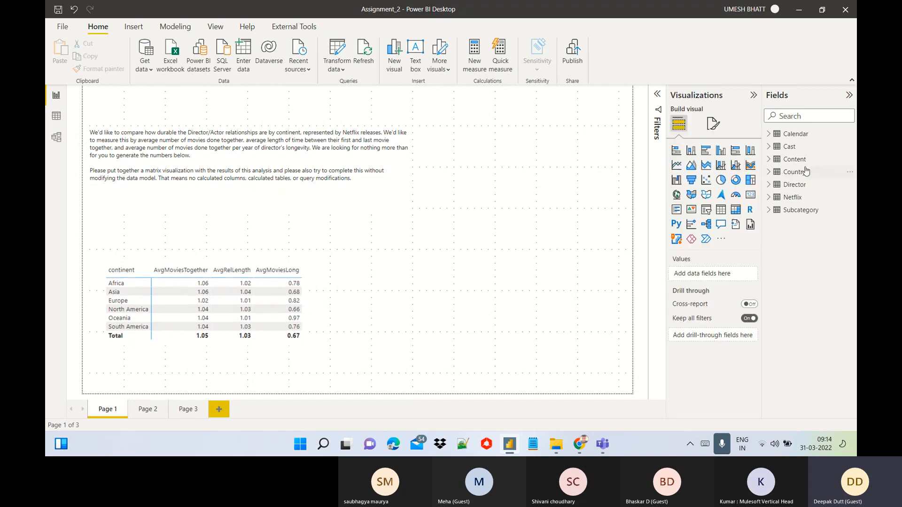
Step: Create a matrix visual beside the sample results image with continent from the Country table as its rows
click(768, 172)
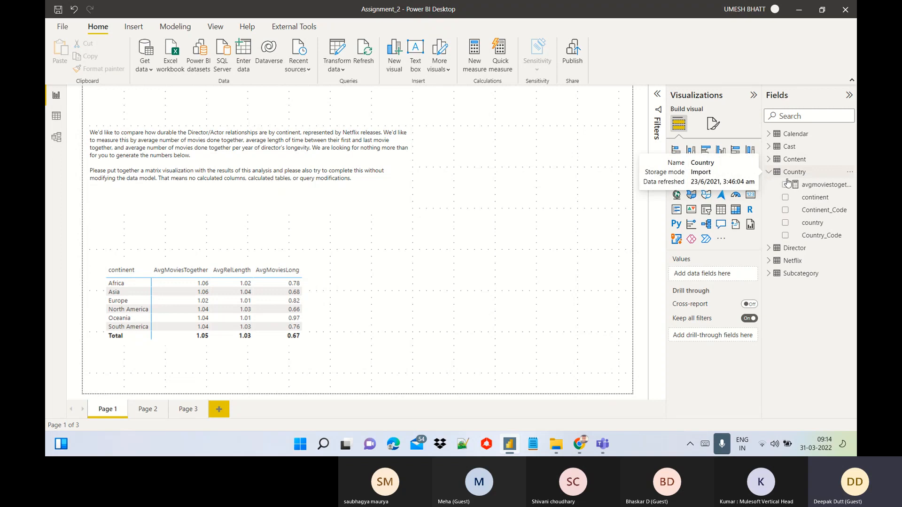
drag(815, 197, 481, 241)
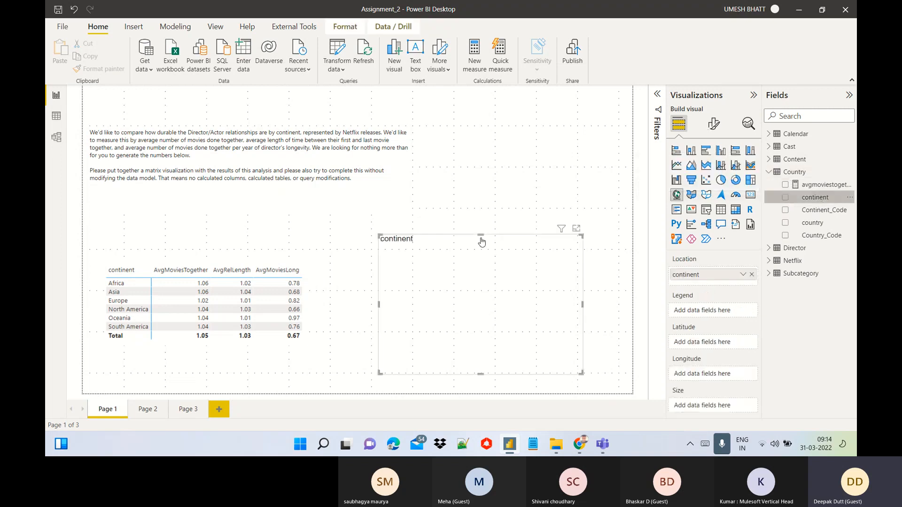
click(735, 210)
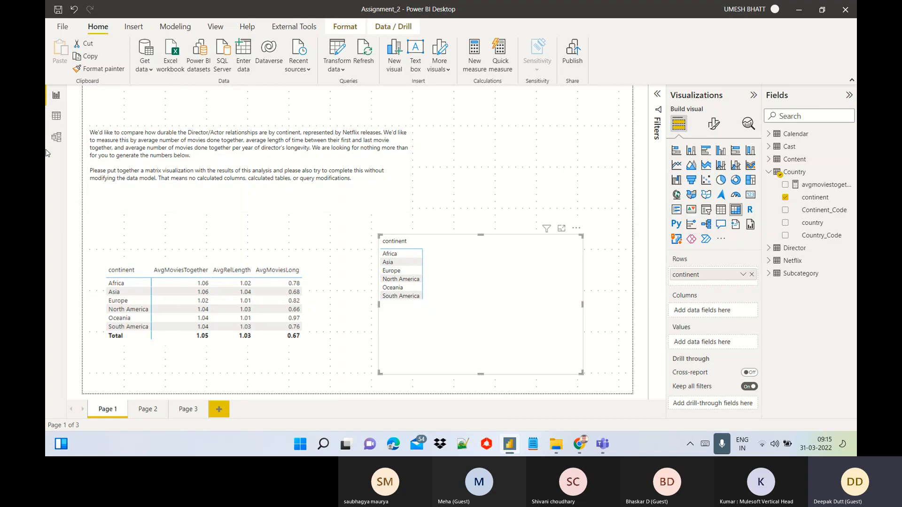
Step: Examine the data in the Calendar and Cast tables, including the cast column
click(58, 119)
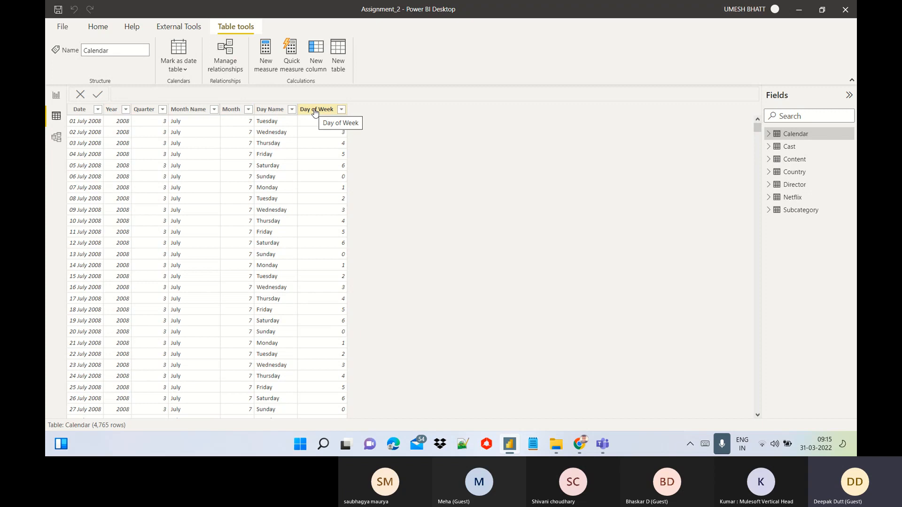
click(801, 149)
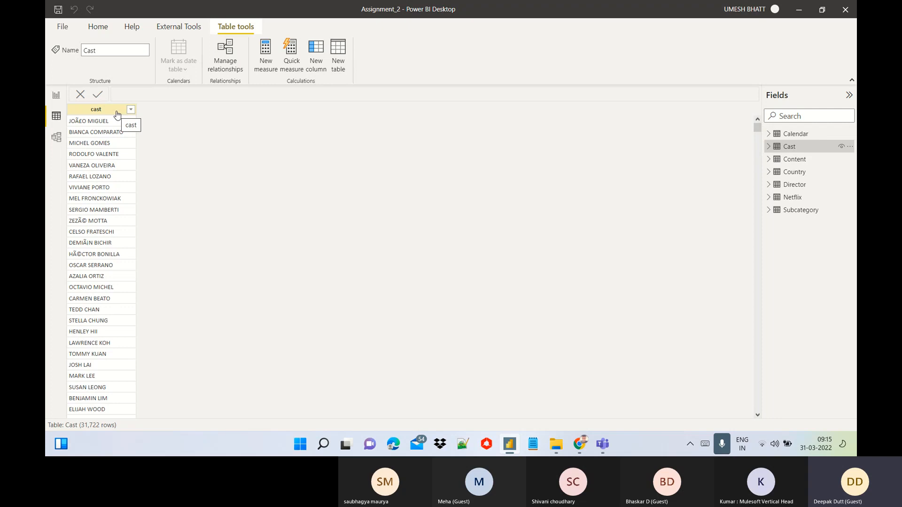
click(56, 95)
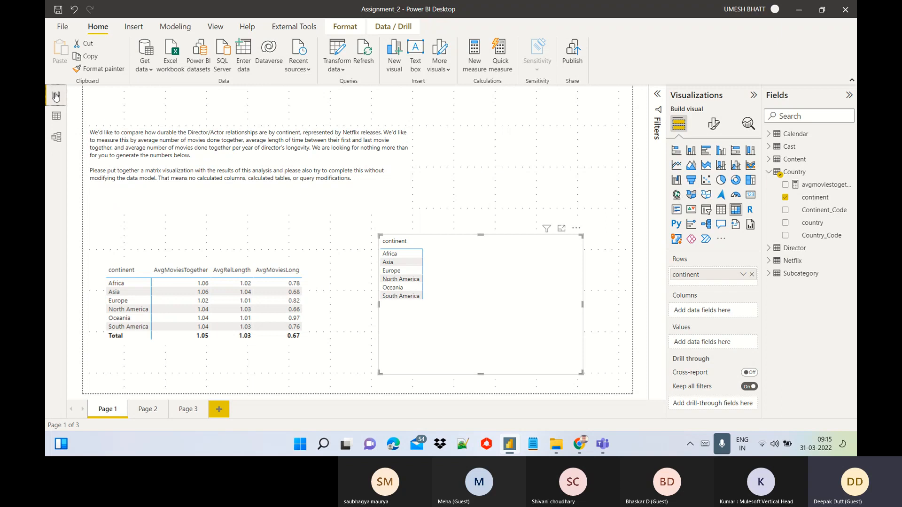
click(56, 115)
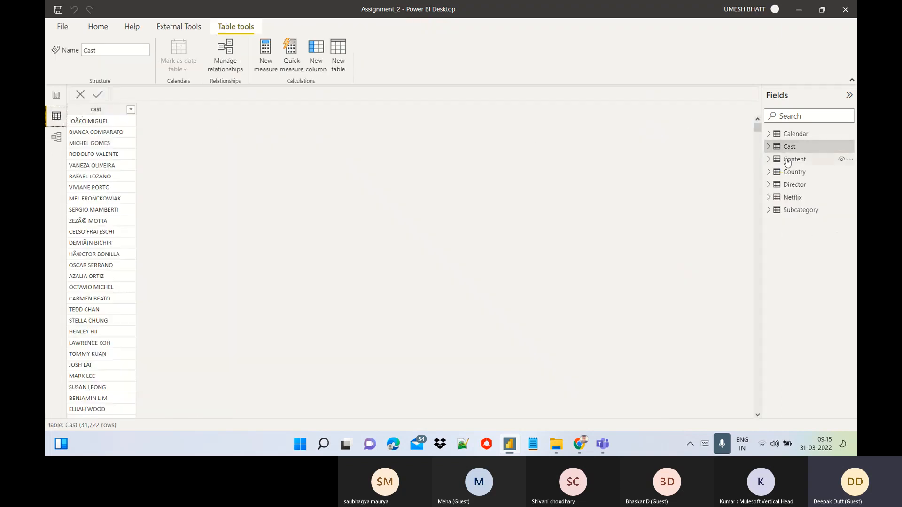
click(112, 110)
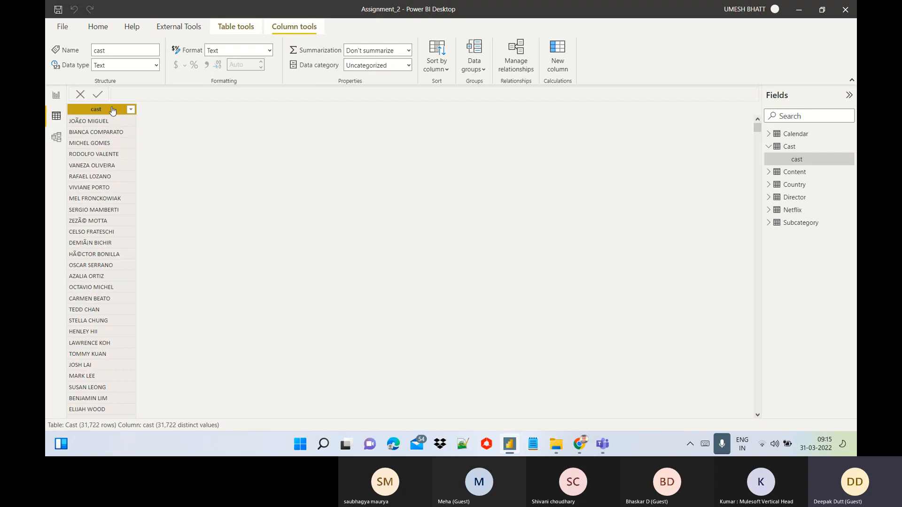
Step: Examine the Content table's category and title columns, checking which distinct categories it holds
click(807, 175)
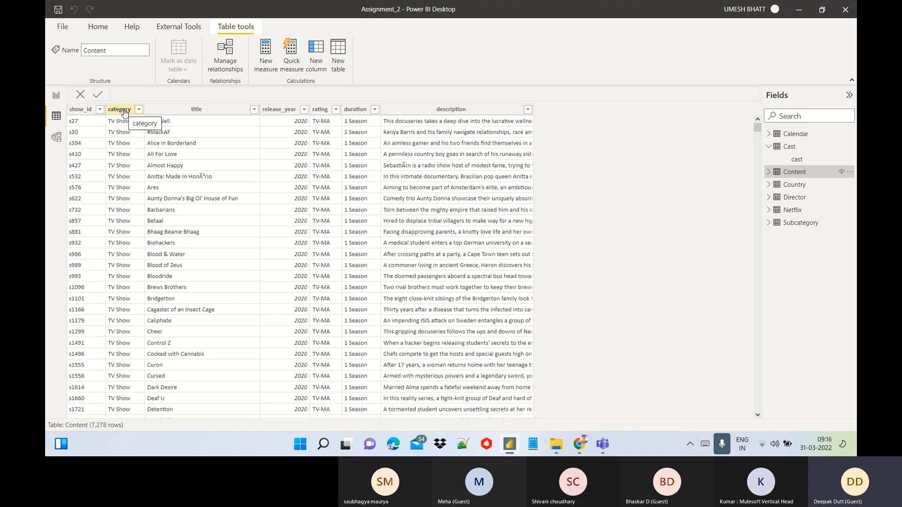
click(138, 111)
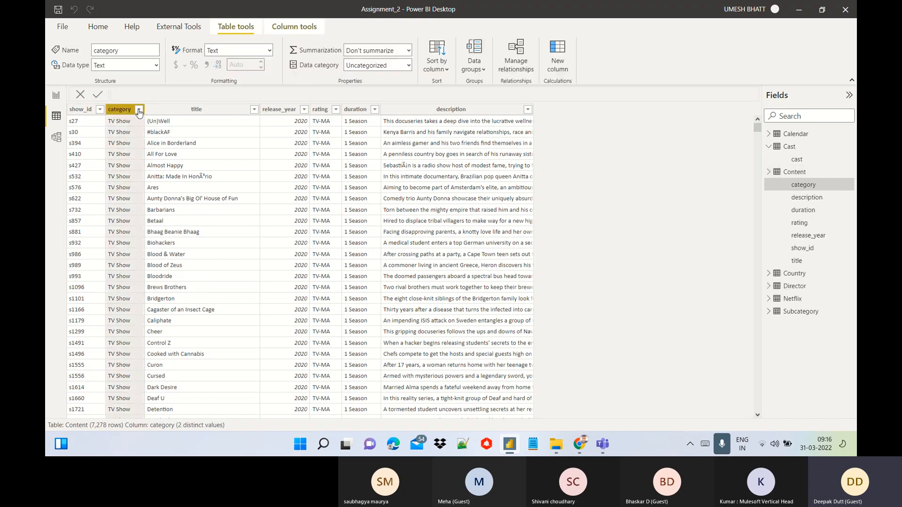
click(139, 110)
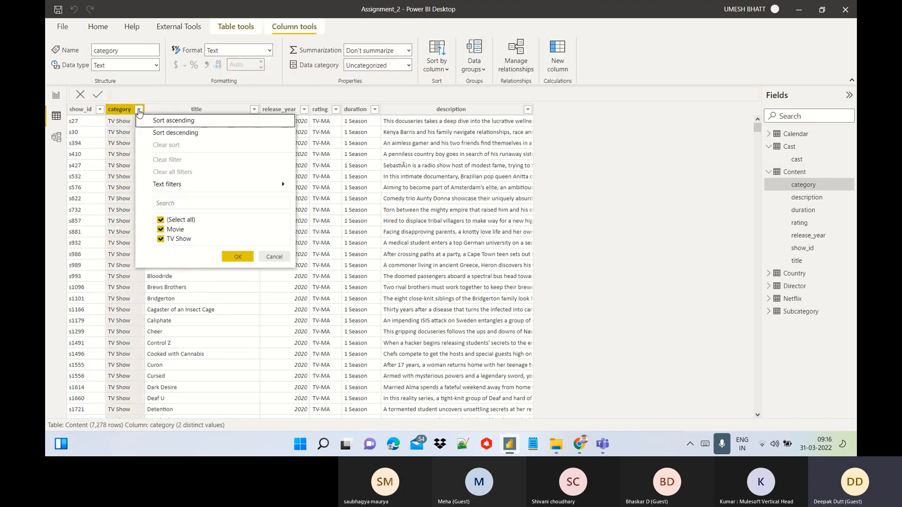
click(279, 257)
click(219, 113)
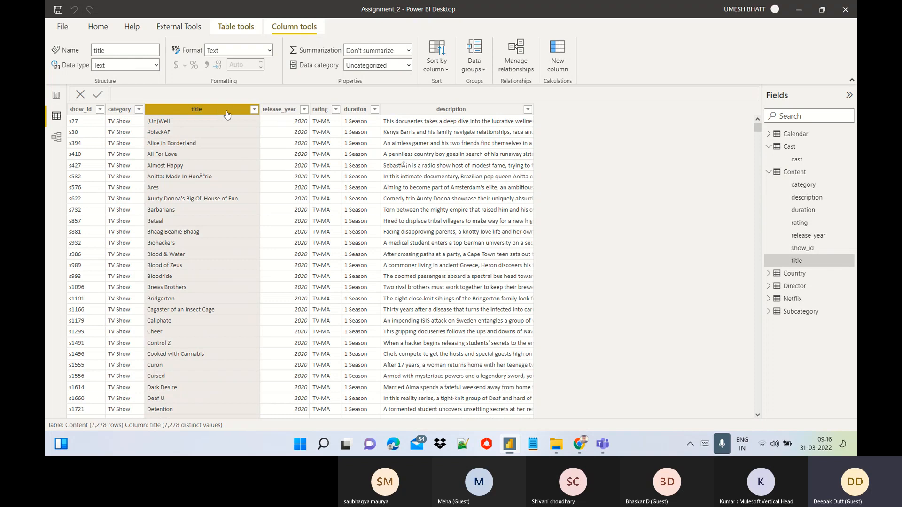
click(254, 110)
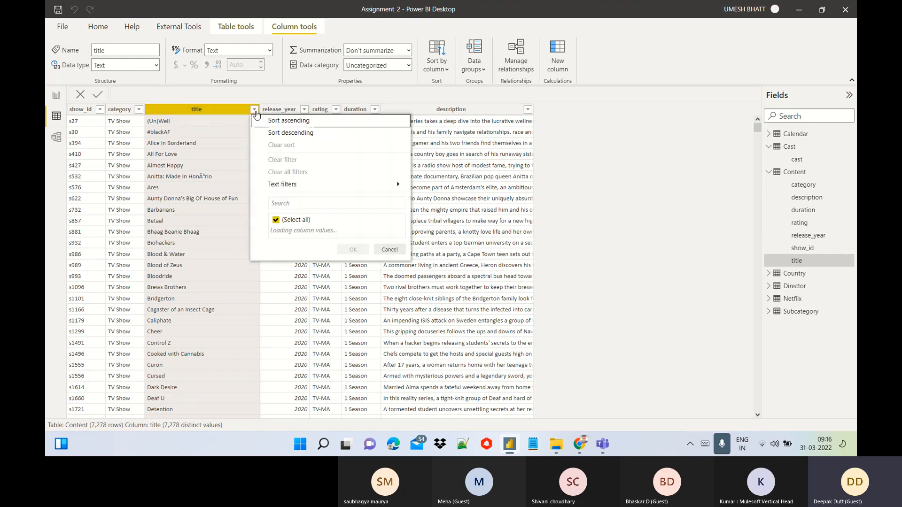
click(218, 116)
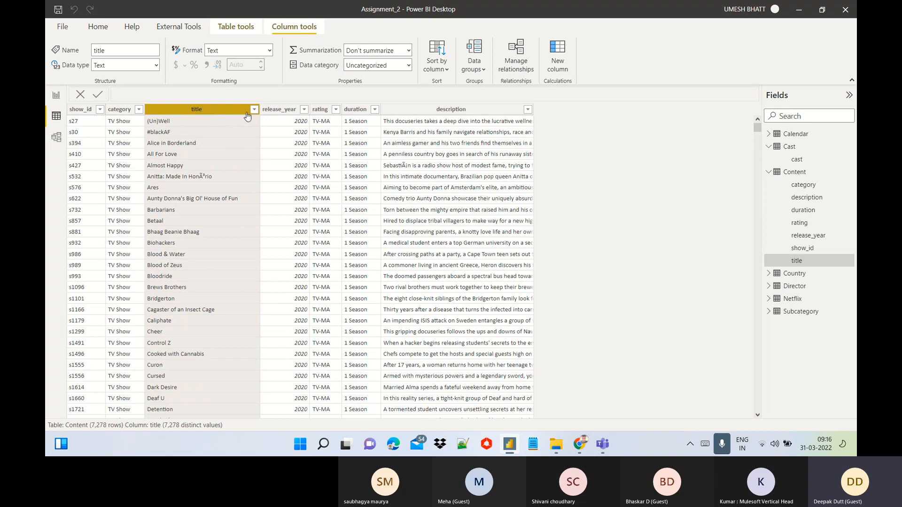
click(139, 113)
click(139, 110)
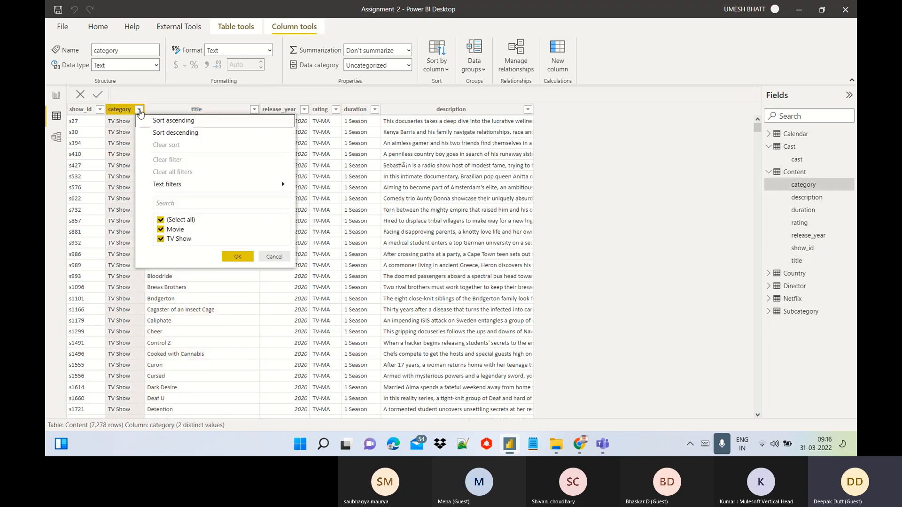
click(213, 113)
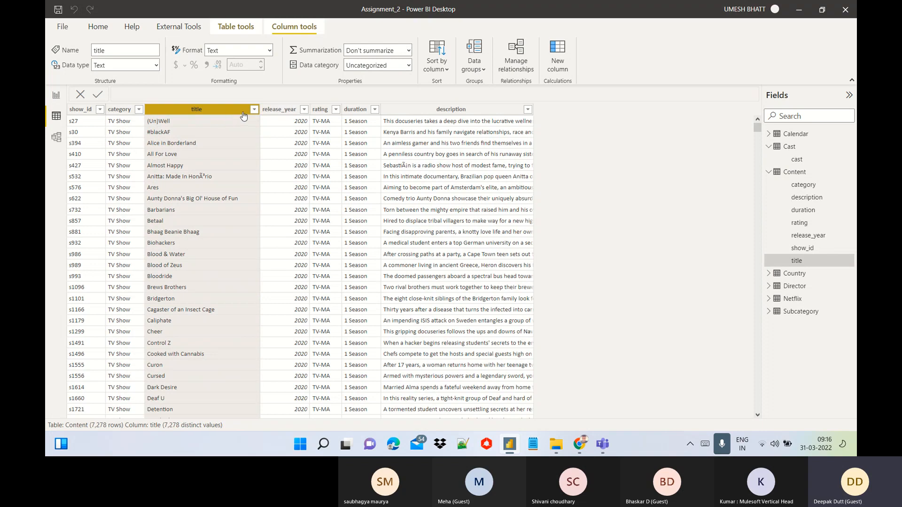
click(136, 111)
click(140, 111)
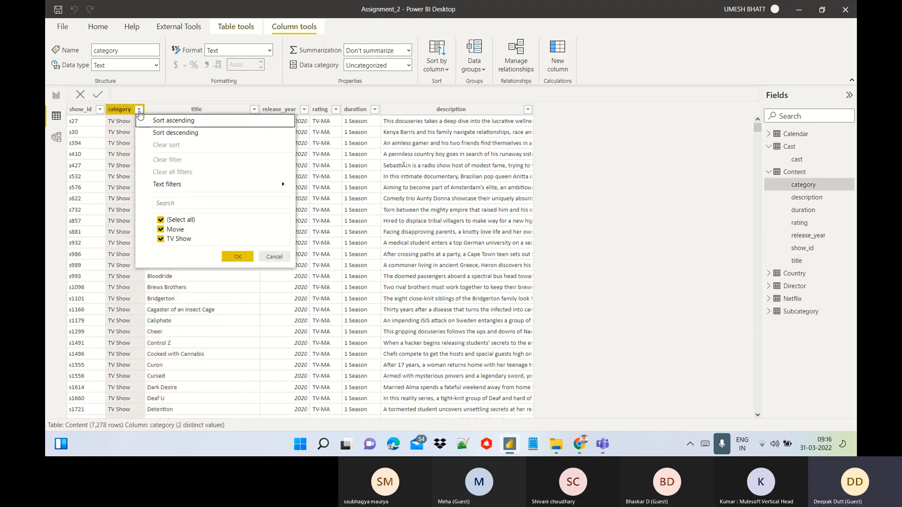
click(195, 111)
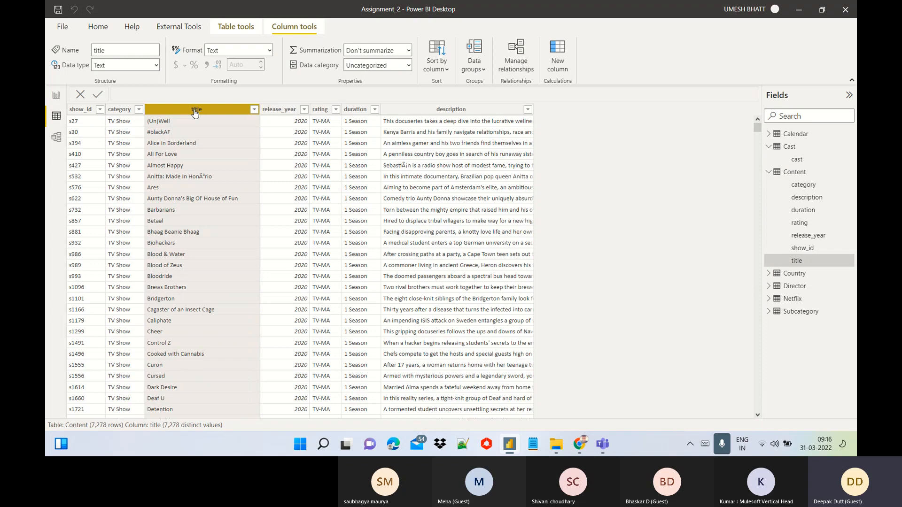
Step: Examine the Content table's release_year, rating and duration columns, checking the distinct ratings
click(275, 110)
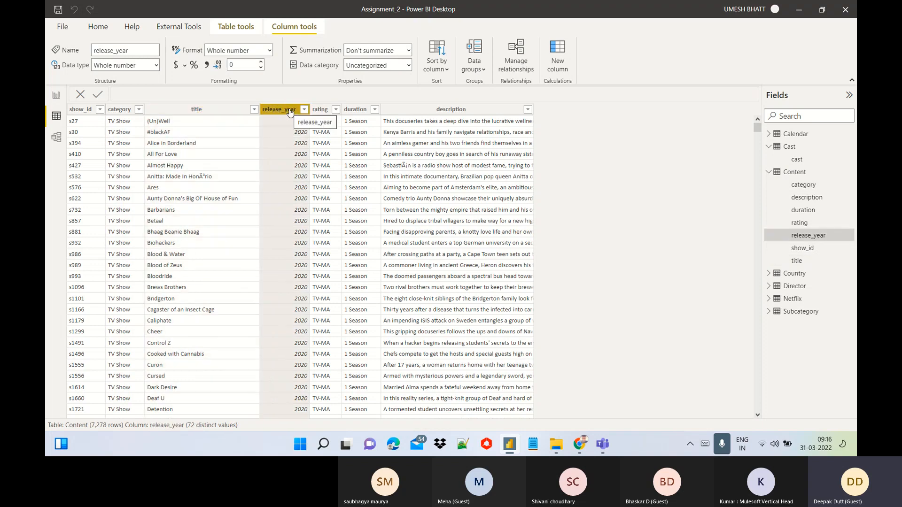
click(324, 111)
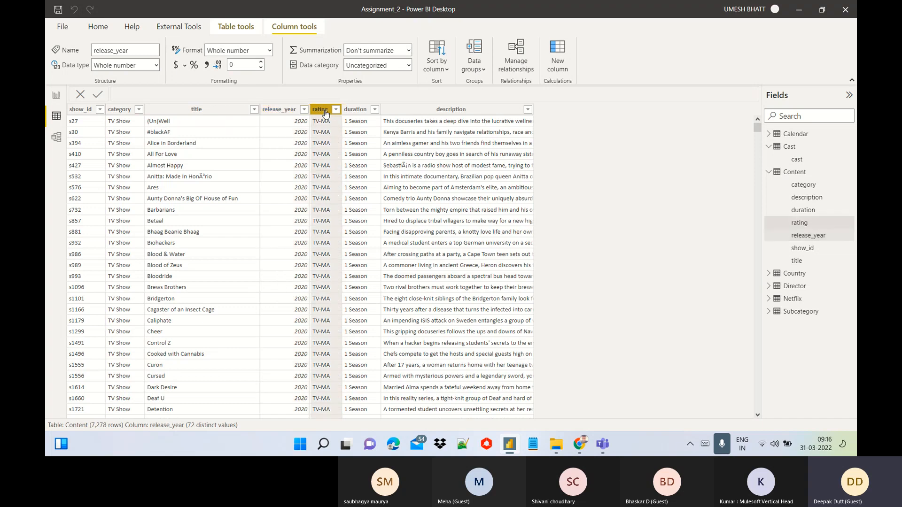
click(336, 110)
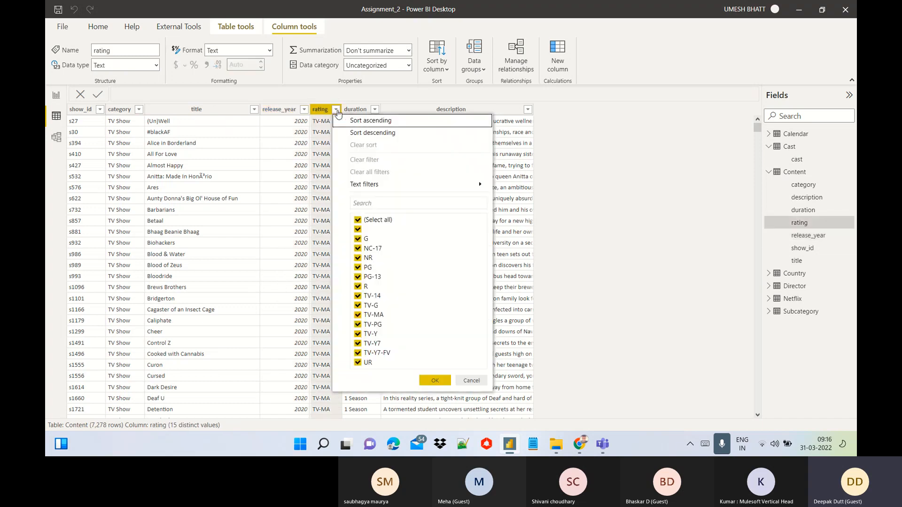
click(355, 111)
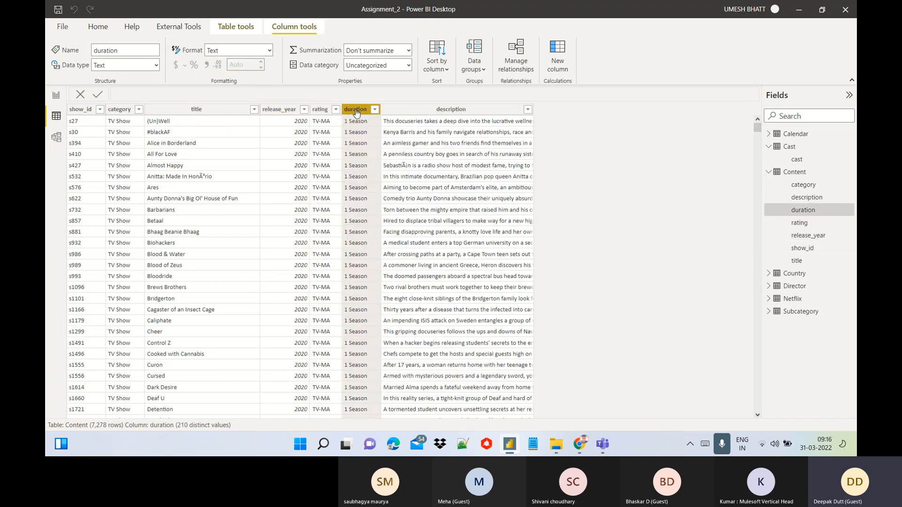
Step: Check the distinct values of the Content table's rating and duration columns without applying any filter
click(336, 111)
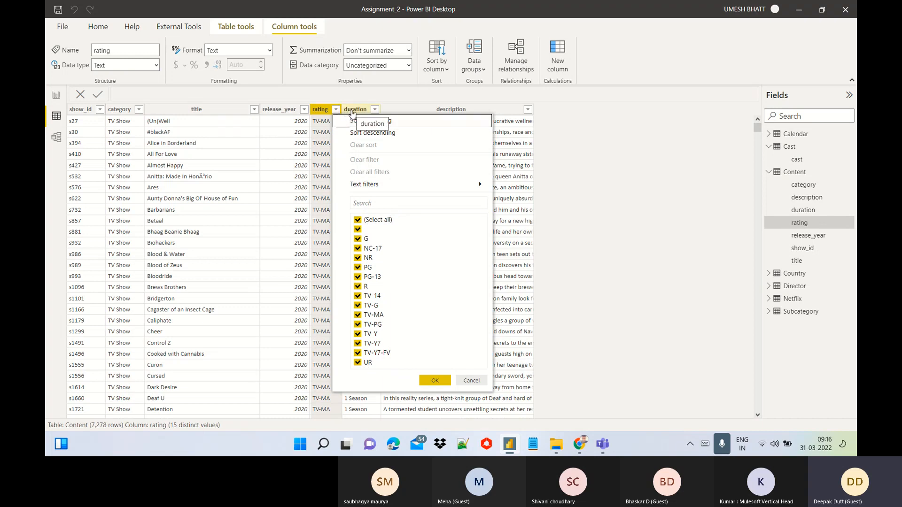
click(354, 111)
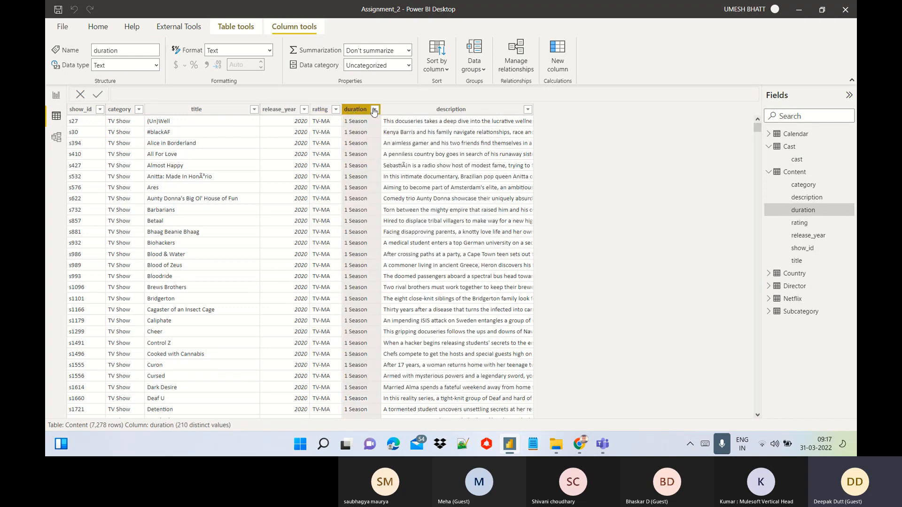
click(374, 109)
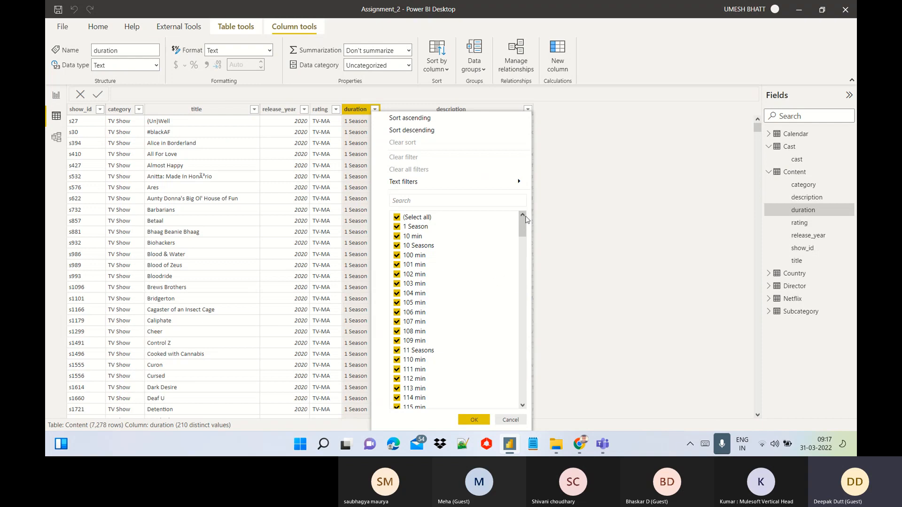
drag(527, 219, 526, 188)
click(520, 423)
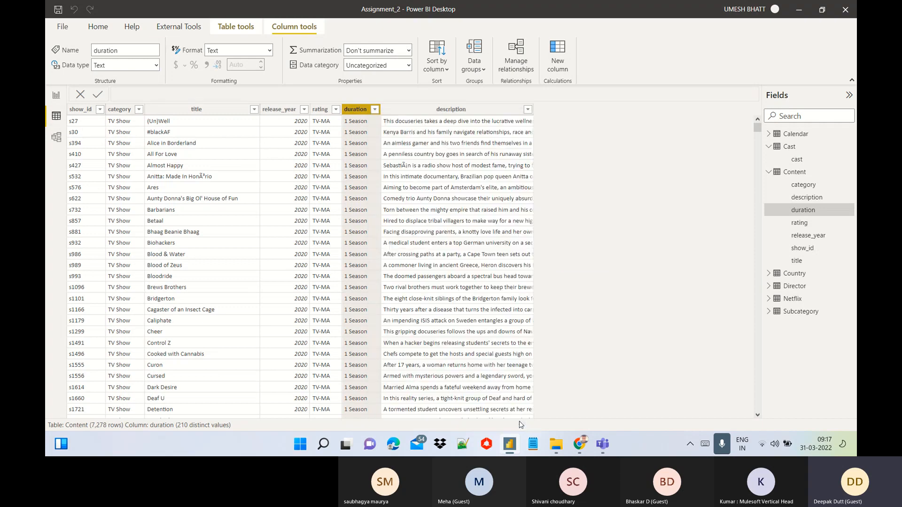
Step: Examine the Content table's description column and its distinct values, then collapse the table's field list
click(452, 111)
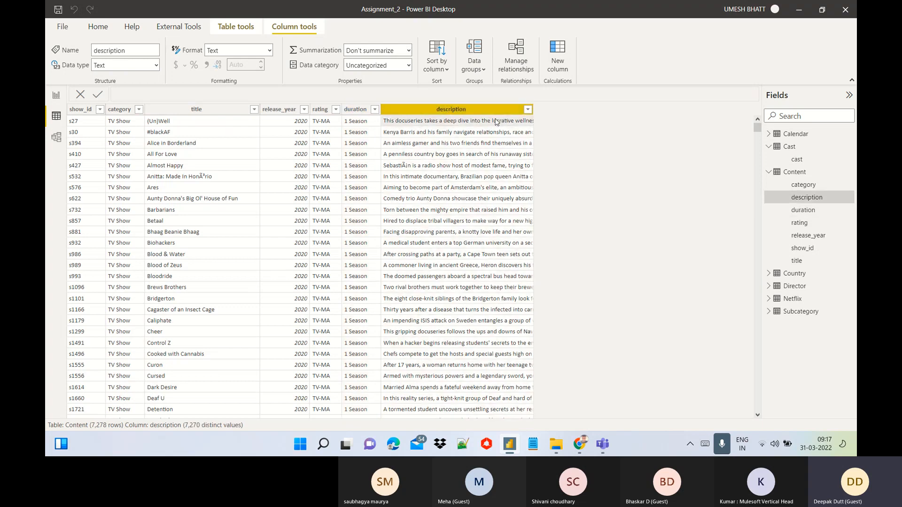
click(528, 109)
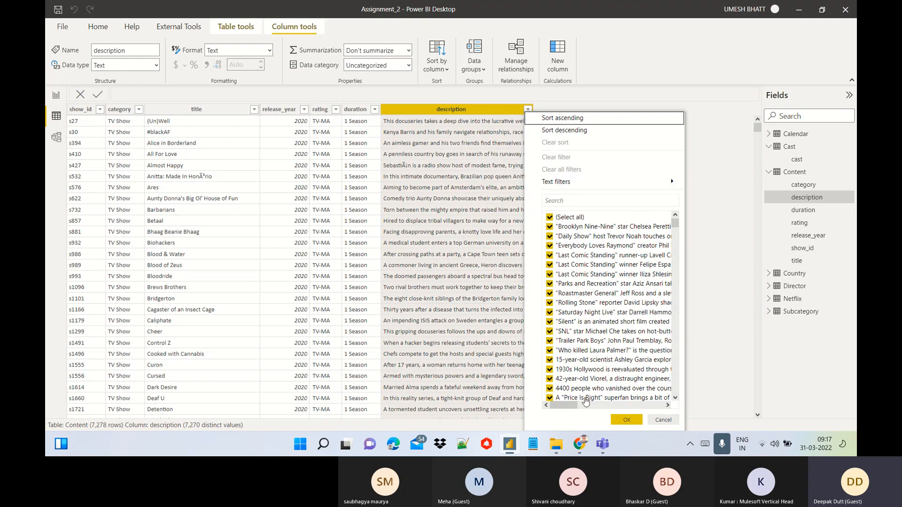
drag(575, 405, 547, 406)
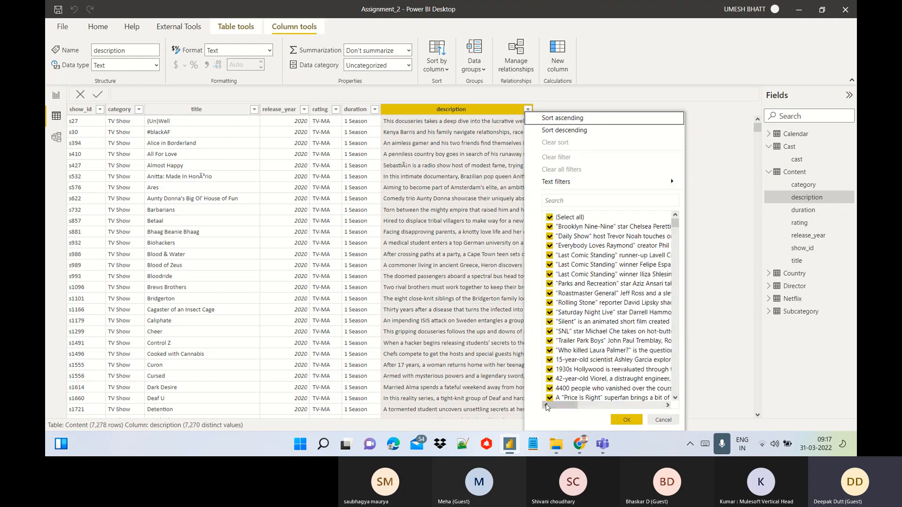
click(700, 247)
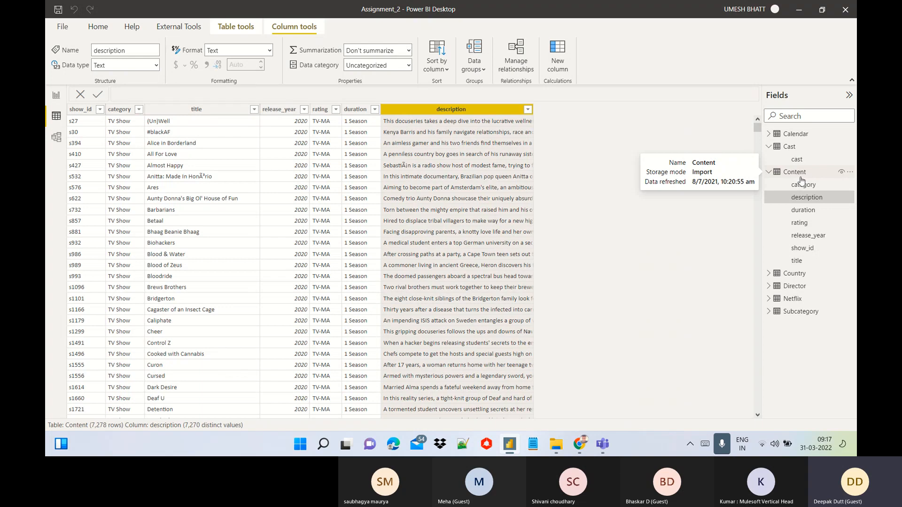
click(800, 177)
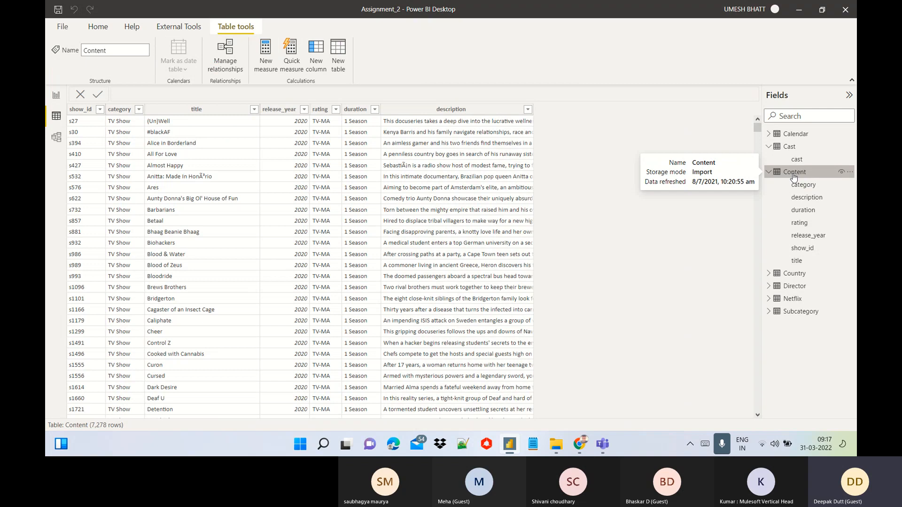
click(794, 174)
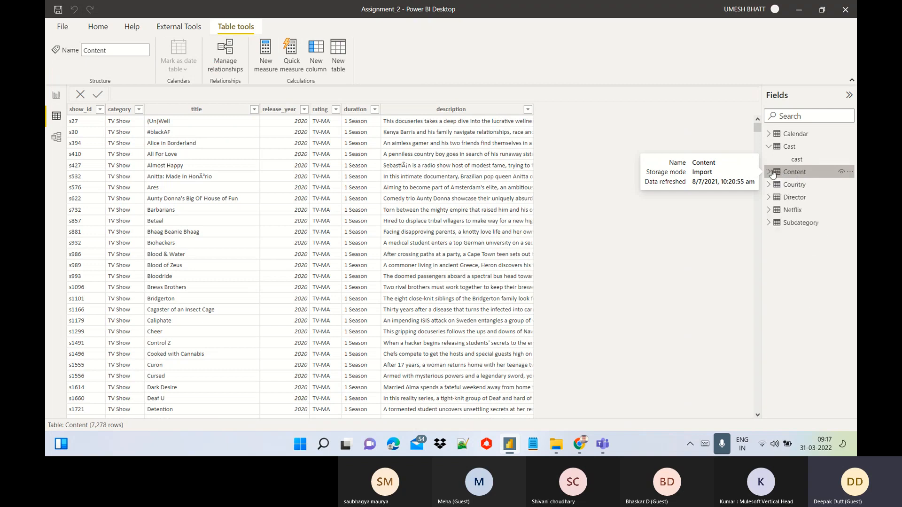
Step: Examine the data in the Country and Director tables, including the director column
click(798, 188)
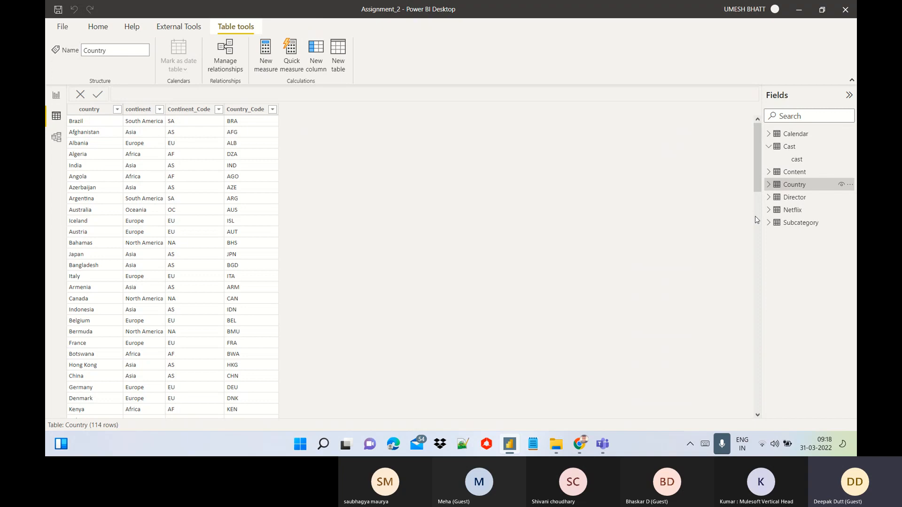
click(795, 200)
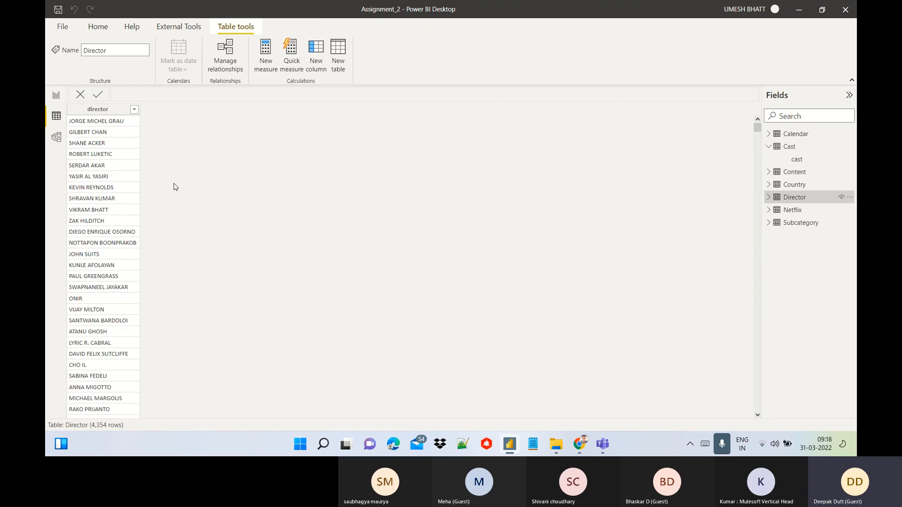
click(101, 113)
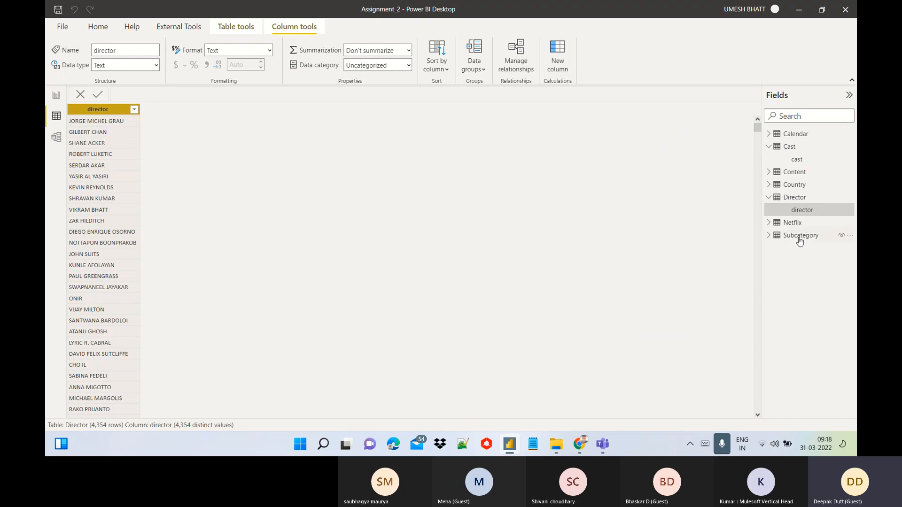
Step: Examine the Netflix, Content and Subcategory tables, comparing the subcategory columns in Netflix and Subcategory
click(791, 226)
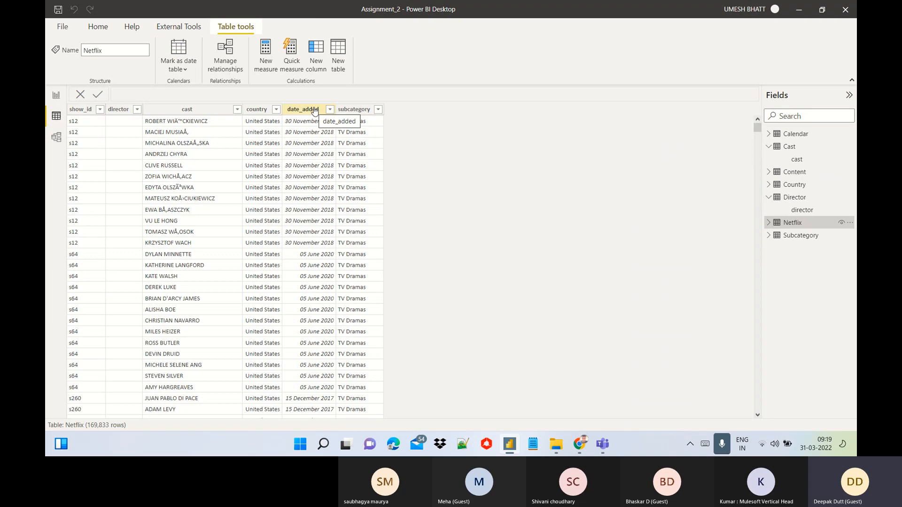
click(354, 112)
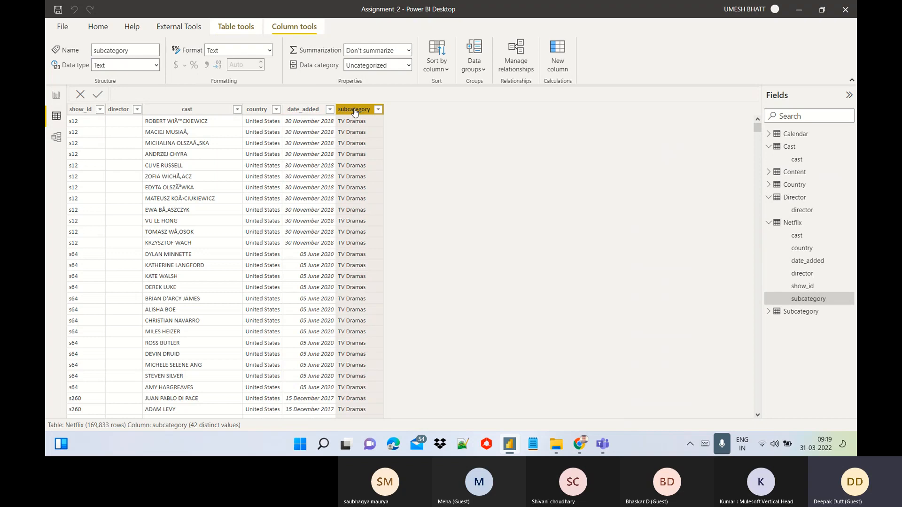
click(795, 172)
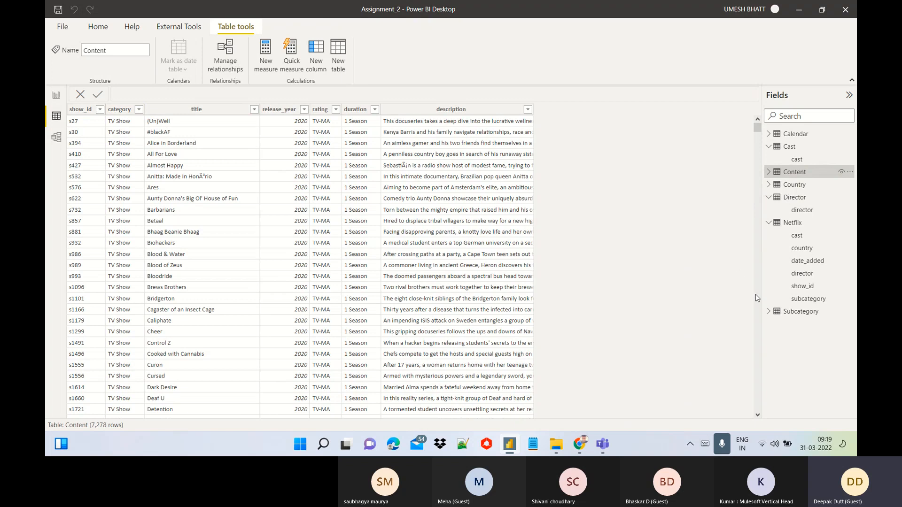
click(790, 313)
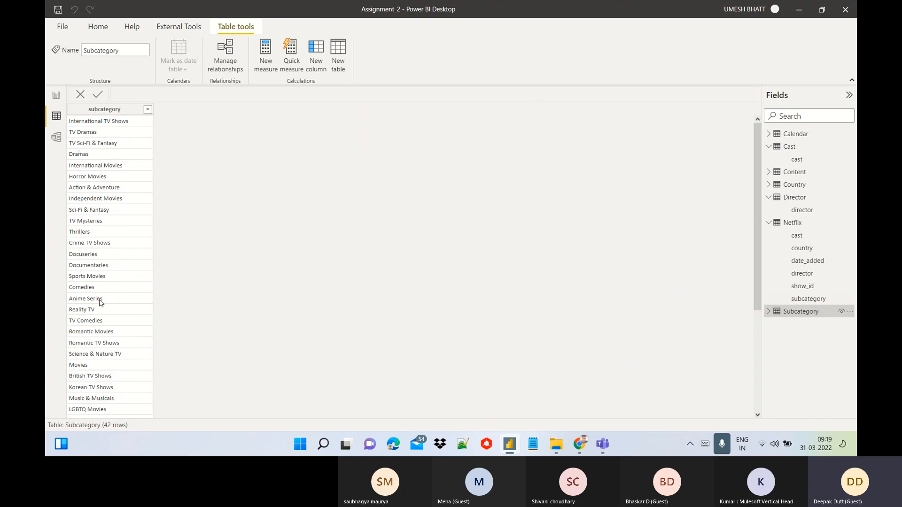
click(107, 111)
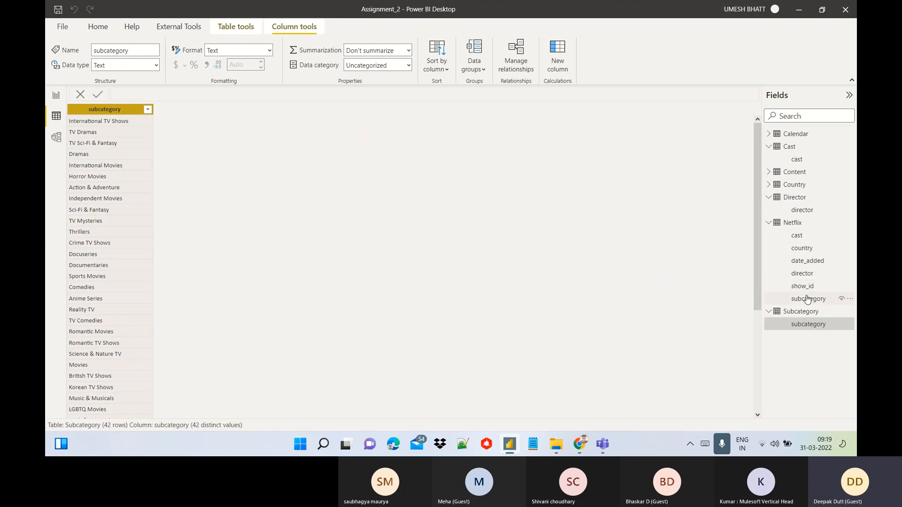
click(794, 223)
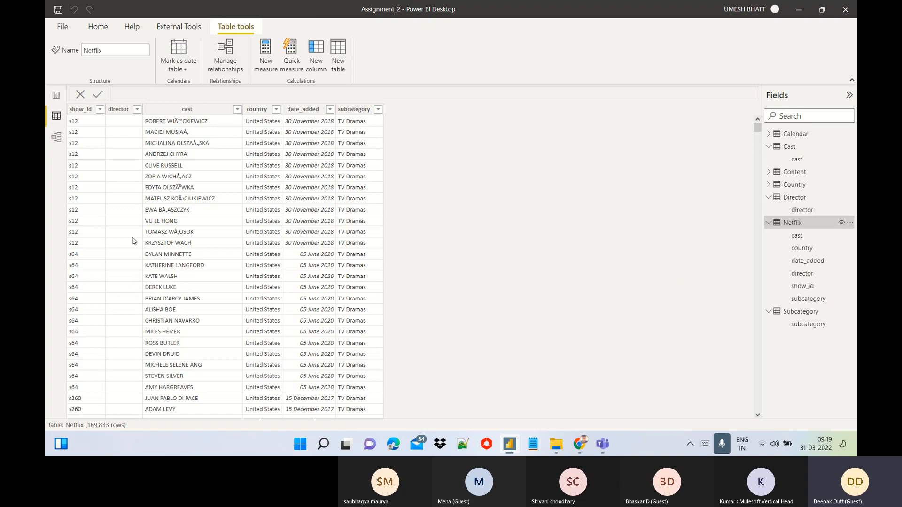
Step: In the model diagram, pin related fields to the top of the cards and show the database in the header
click(56, 143)
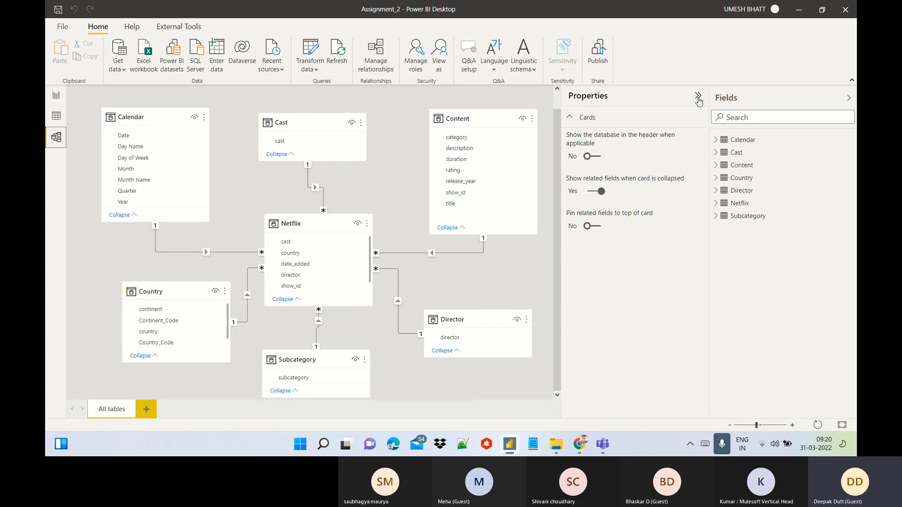
click(594, 228)
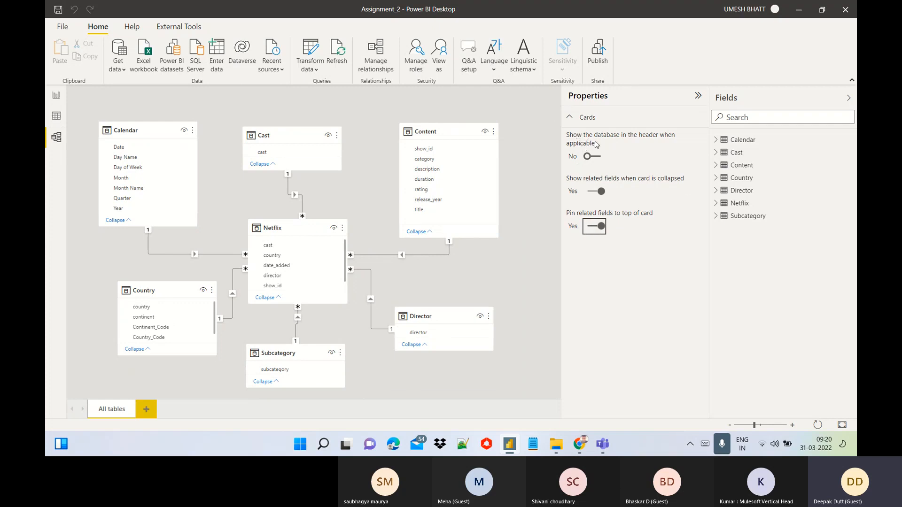
click(596, 158)
click(593, 161)
click(603, 160)
Step: Shorten the Content card in the model diagram and turn off showing the database in the card headers
mouse_move(263, 134)
drag(497, 237, 493, 184)
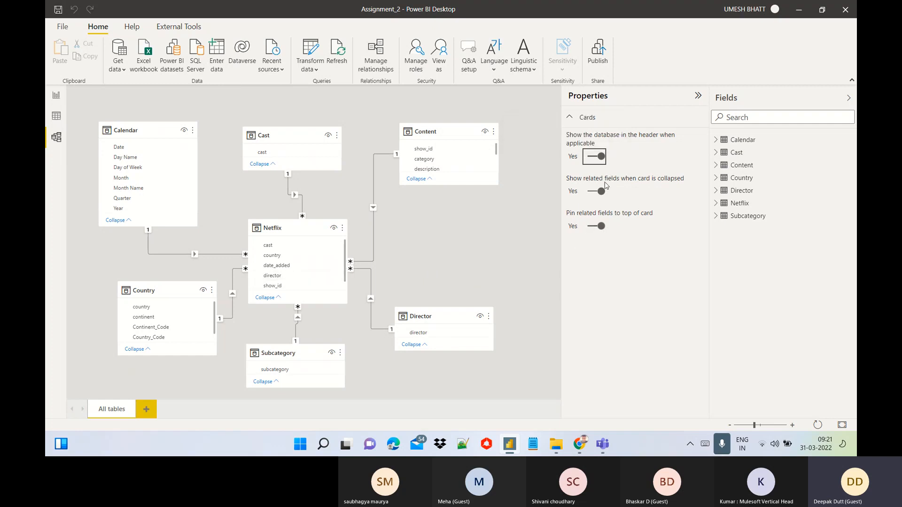
click(592, 157)
click(600, 158)
click(600, 159)
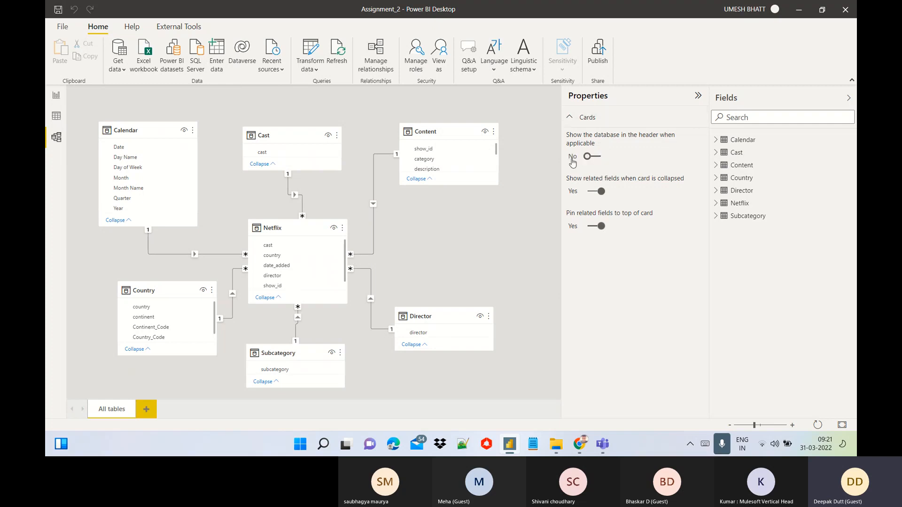
click(697, 96)
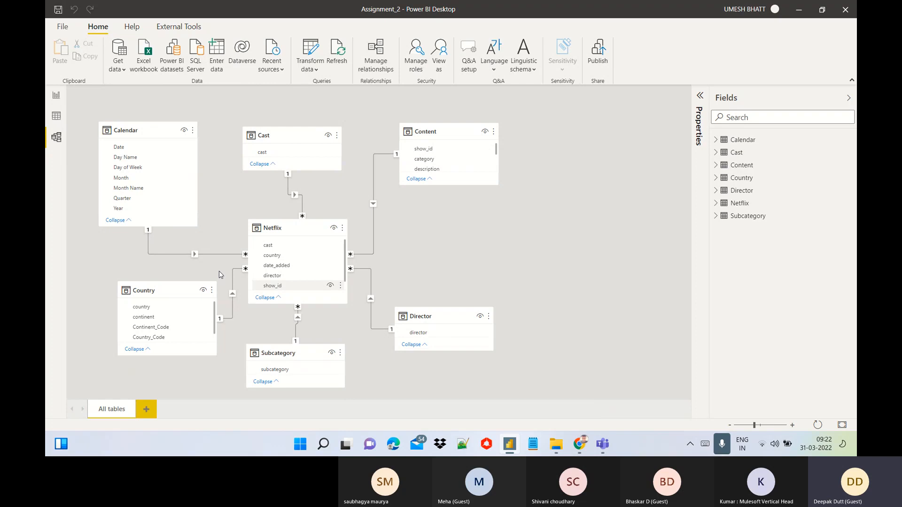
Step: Filter the Netflix table's data to show_id s10 and examine its rows by subcategory and show_id
click(741, 204)
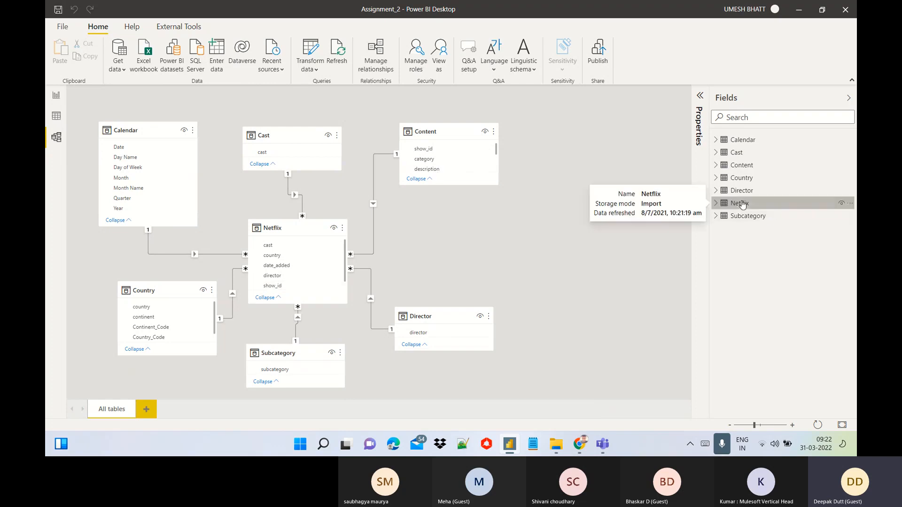
click(56, 116)
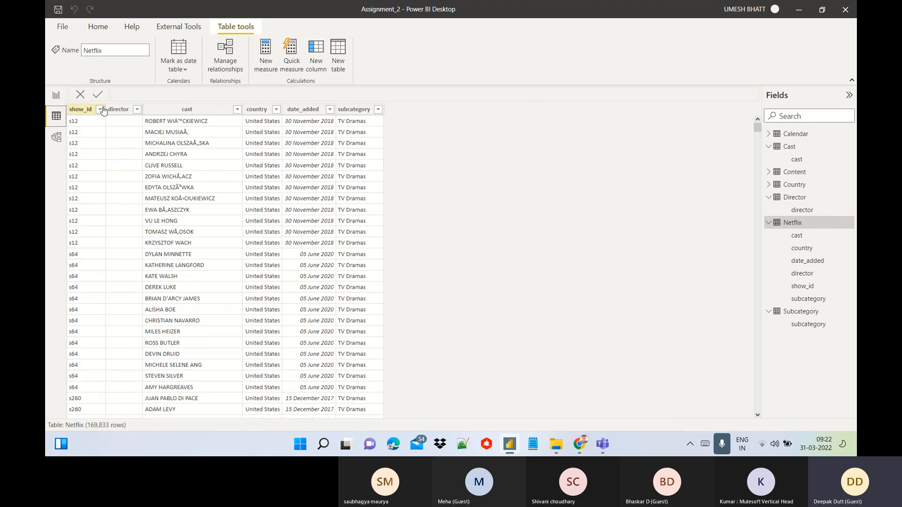
click(80, 109)
click(99, 109)
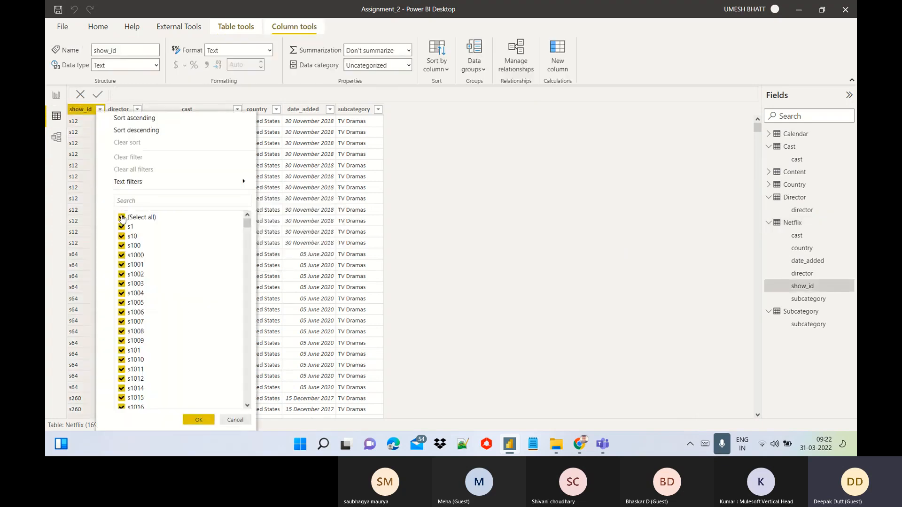
click(121, 217)
click(122, 237)
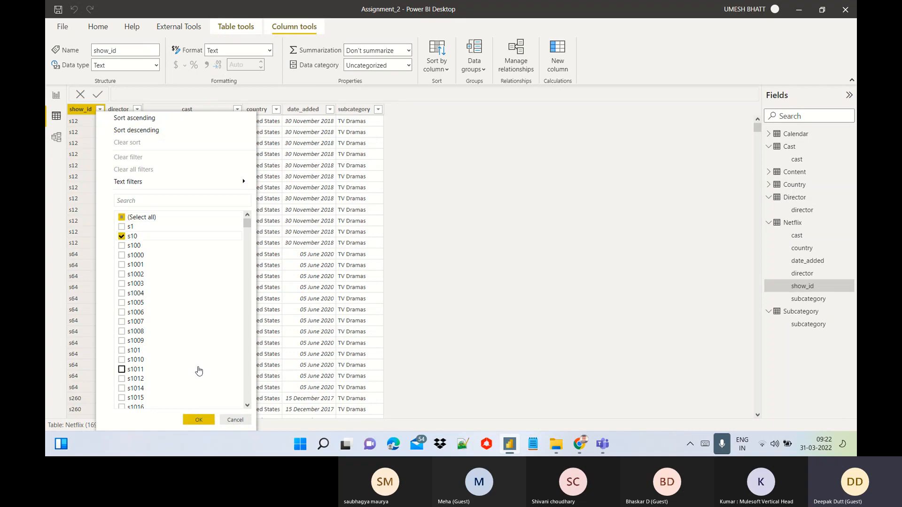
click(197, 420)
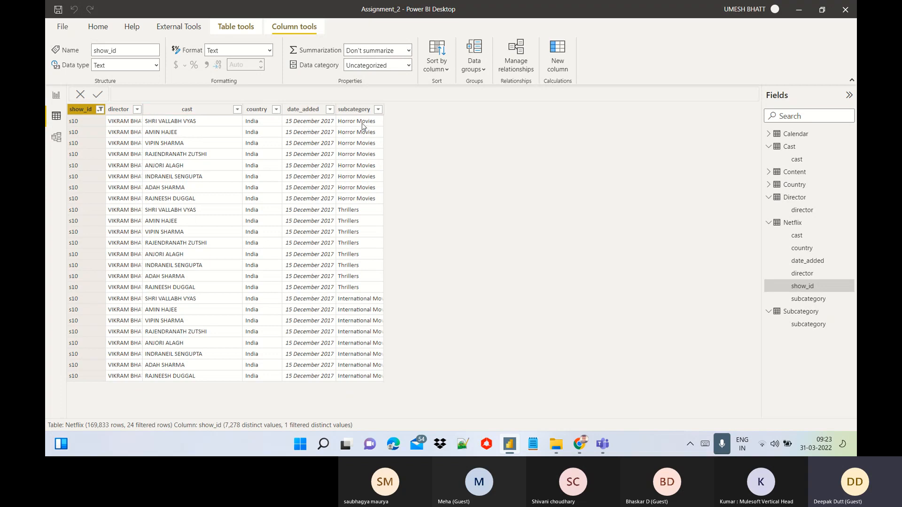
click(362, 198)
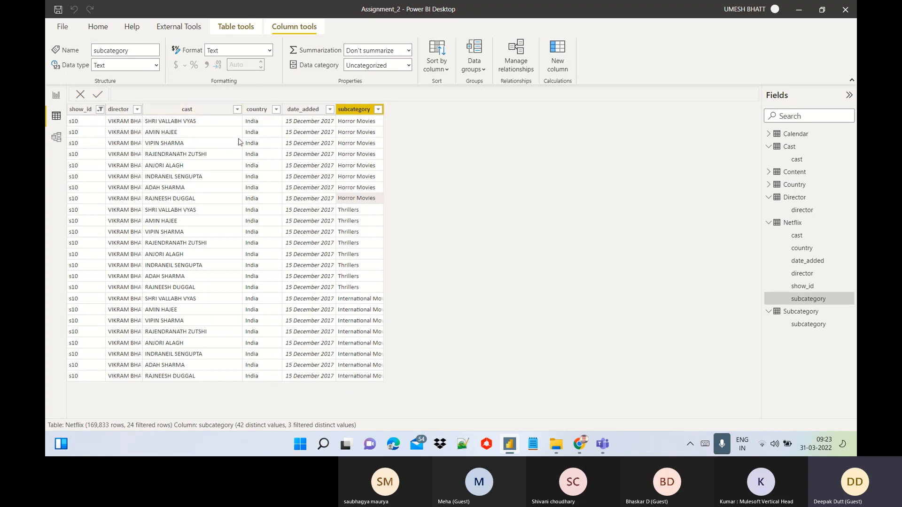
click(80, 108)
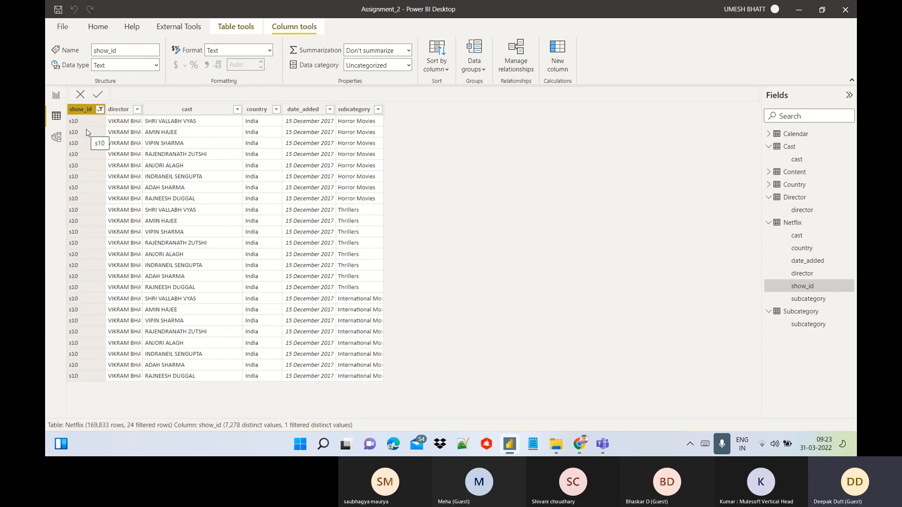
Step: Shorten the continent matrix on the report page and add an enlarged table visual above it with Year from the Calendar table
click(57, 99)
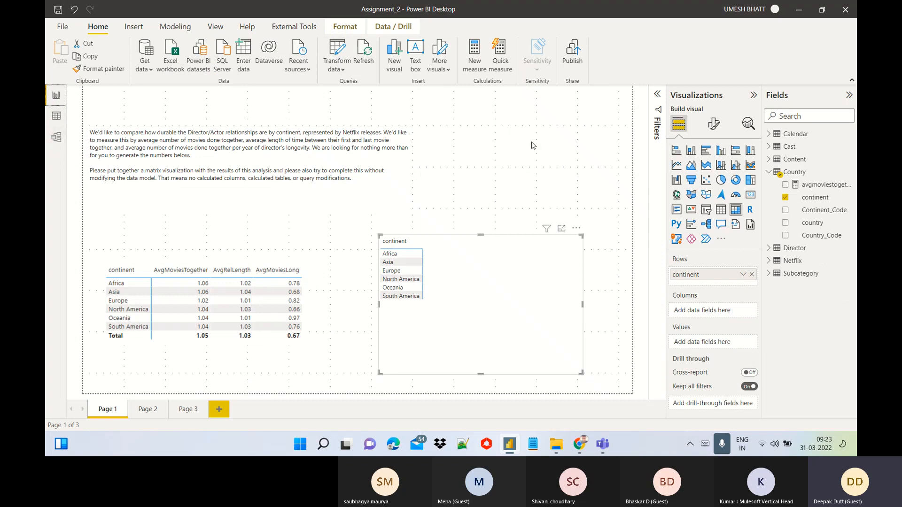
drag(481, 235, 481, 298)
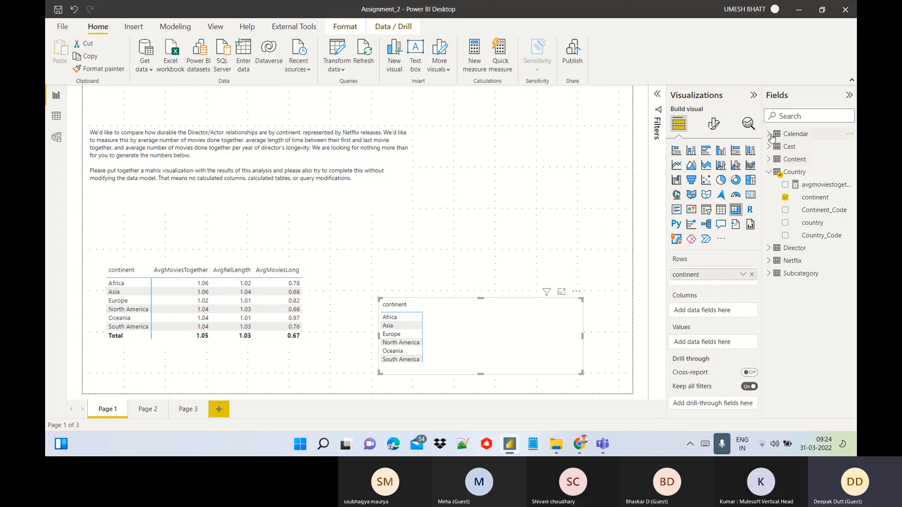
click(769, 134)
drag(808, 222, 517, 125)
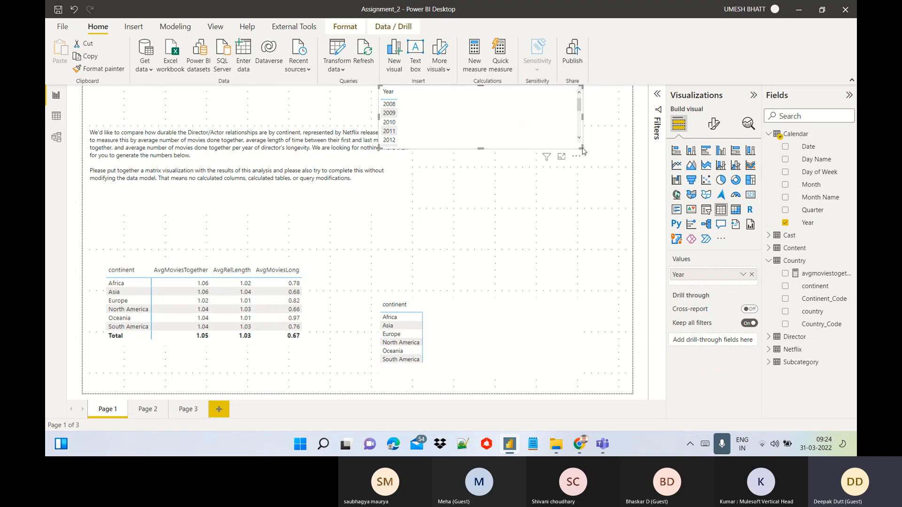
drag(582, 151, 608, 214)
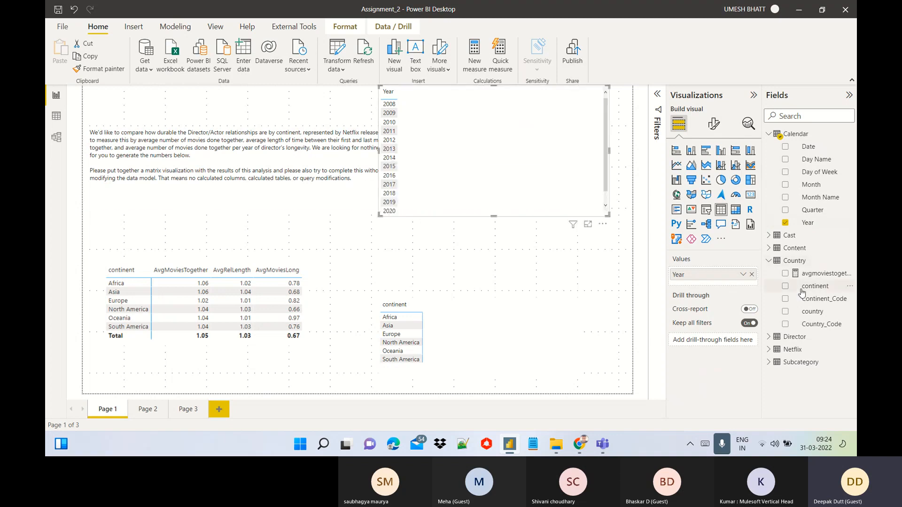
Step: Add the Netflix table's show_id to the Year table visual, summarize it by Count, and make the visual slightly taller
click(768, 350)
scroll(845, 357, down, 2)
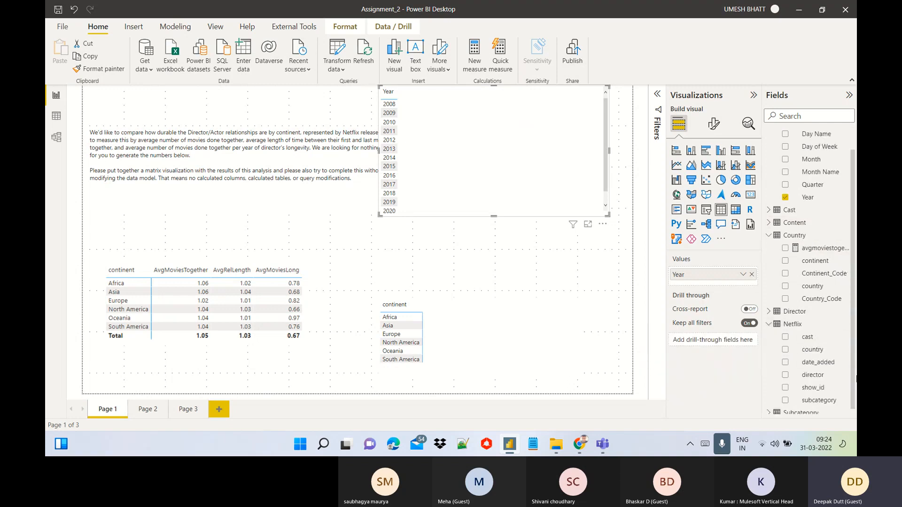
drag(813, 384, 723, 288)
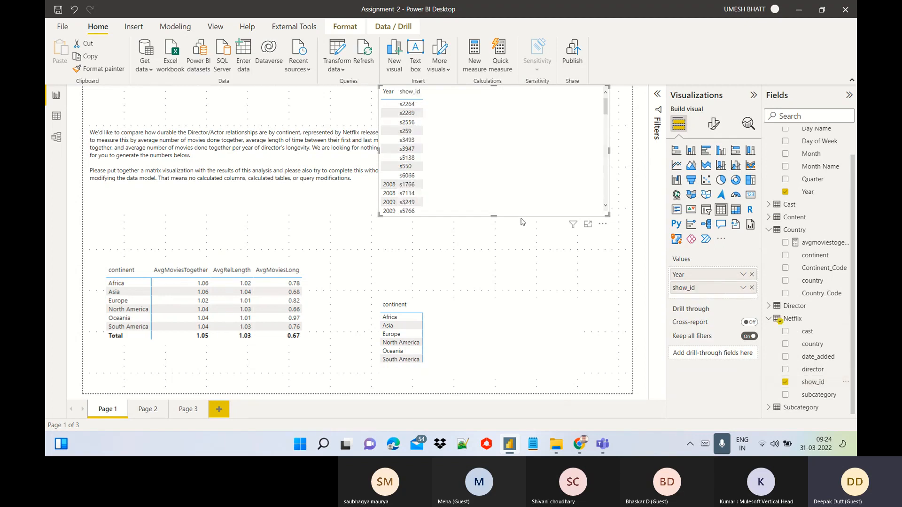
drag(494, 231, 493, 234)
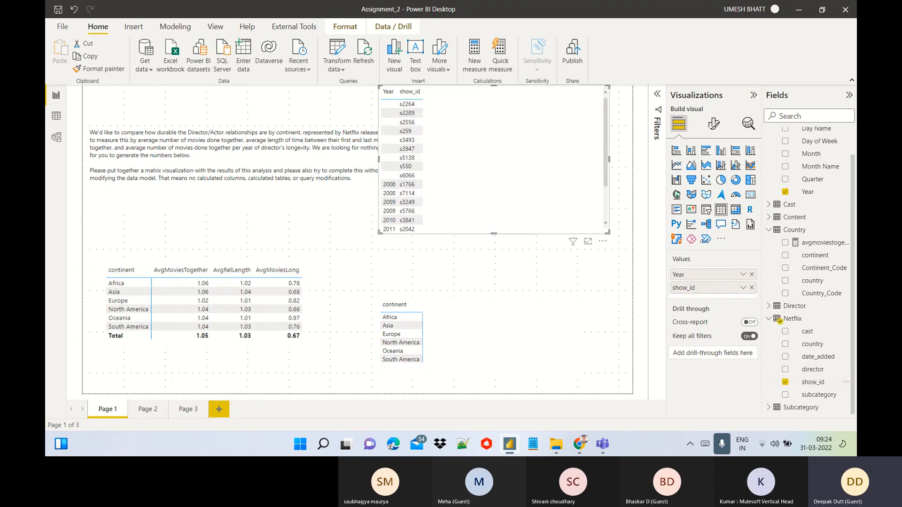
click(742, 288)
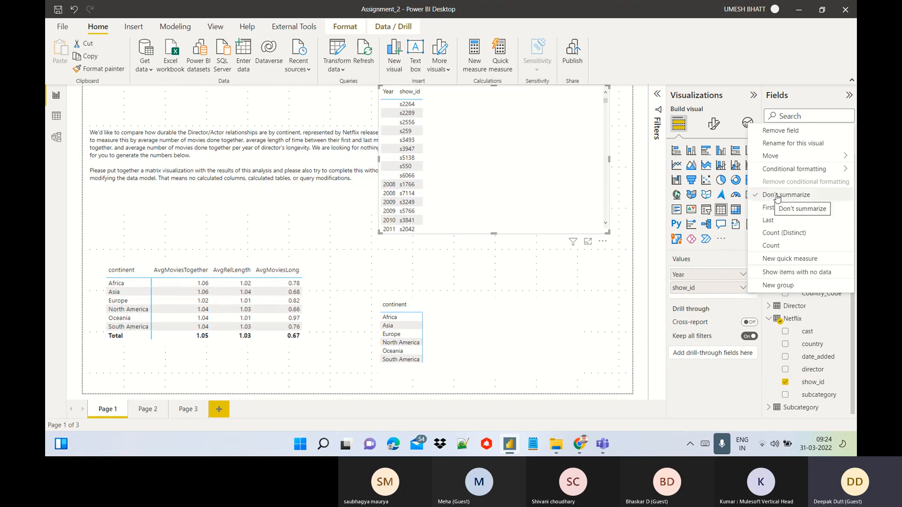
click(775, 249)
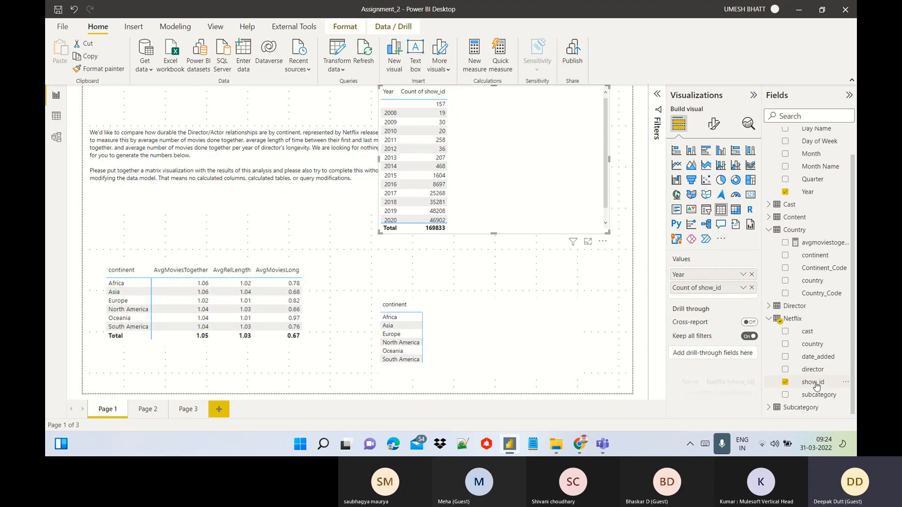
Step: Add the Netflix table's show_id to the Year table visual a second time, summarized as Count (Distinct)
drag(815, 385, 726, 306)
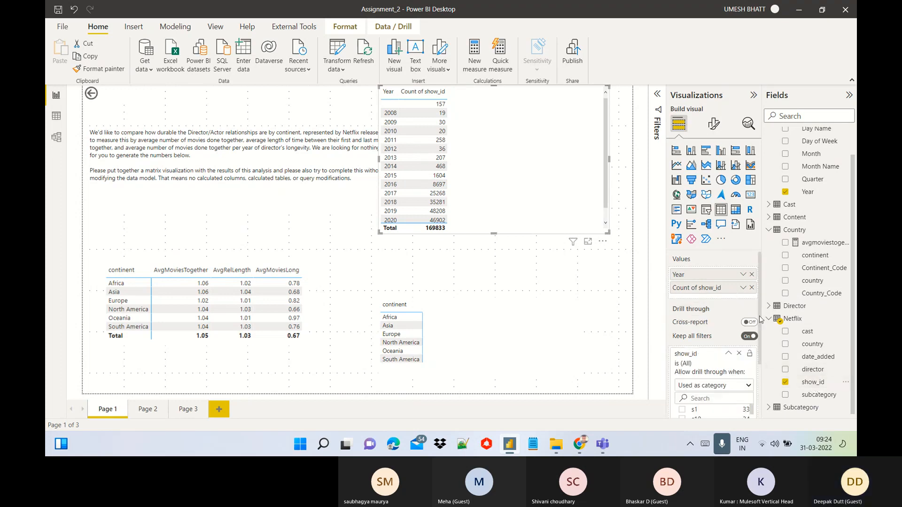
click(739, 353)
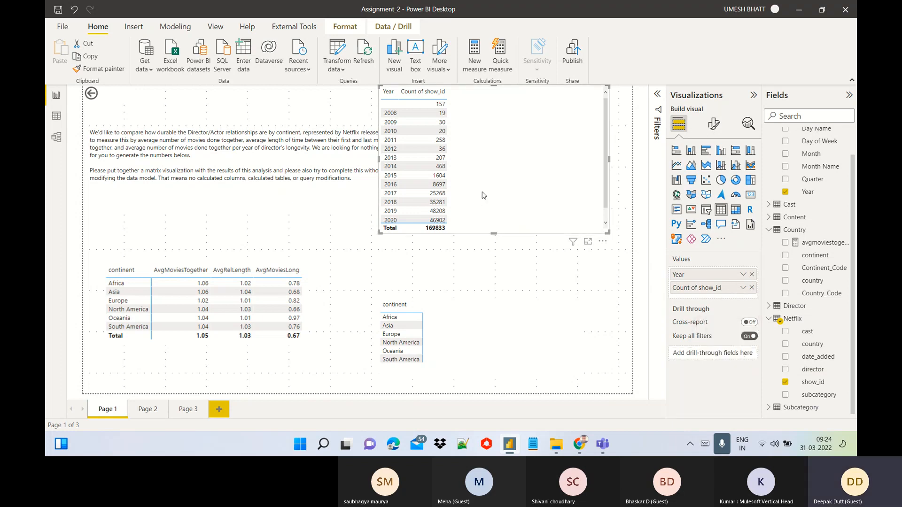
drag(812, 382, 722, 296)
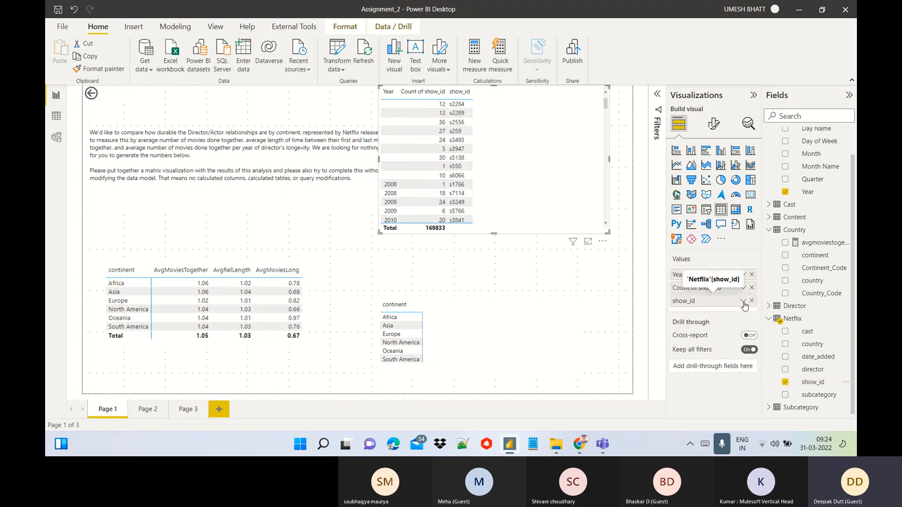
click(743, 302)
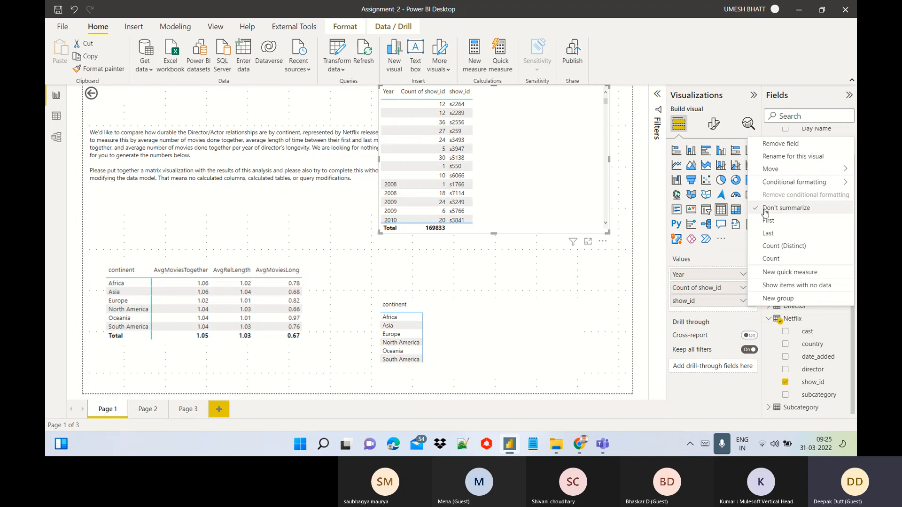
click(775, 248)
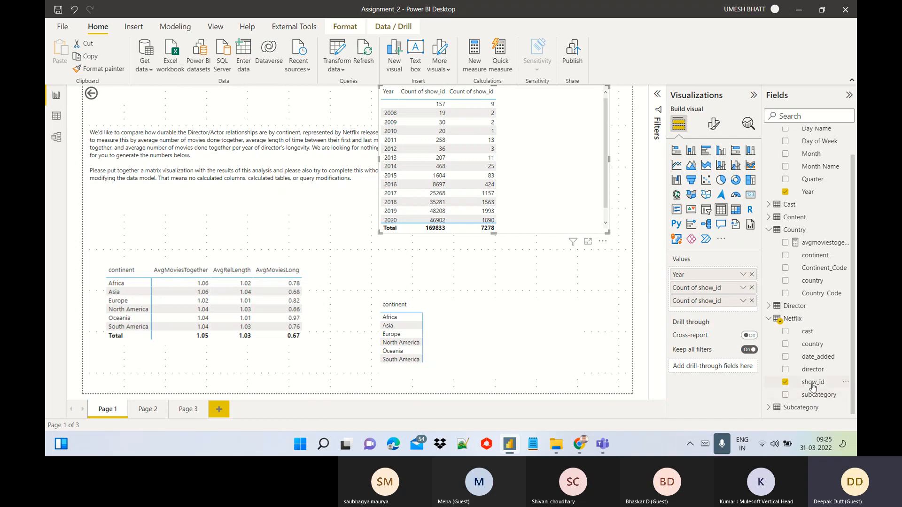
Step: Create a measure in the Netflix table with the formula NoOFShows = DISTINCTCOUNT(Netflix[show_id])
right_click(812, 384)
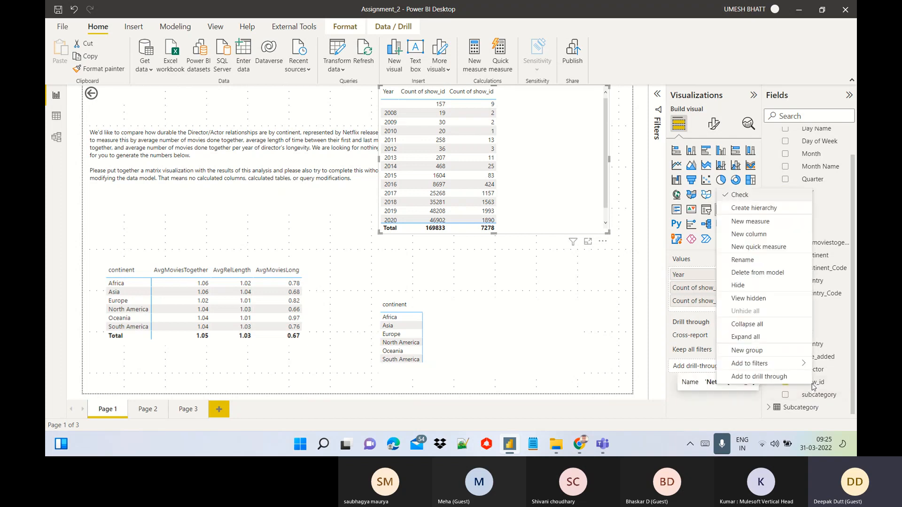
click(781, 228)
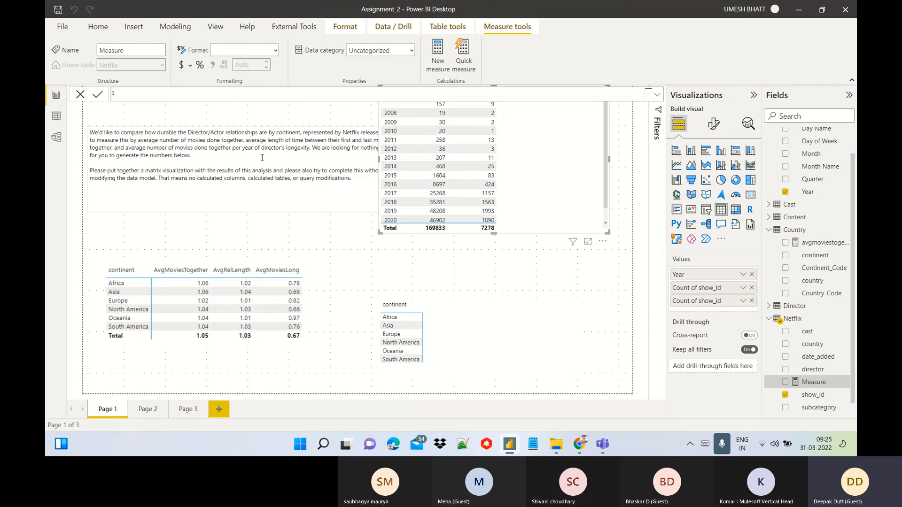
text(No)
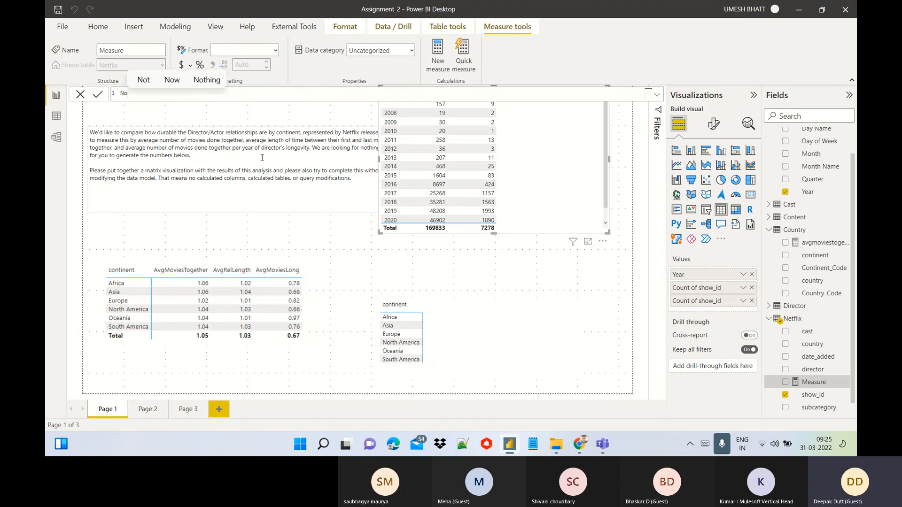
text(OFShows)
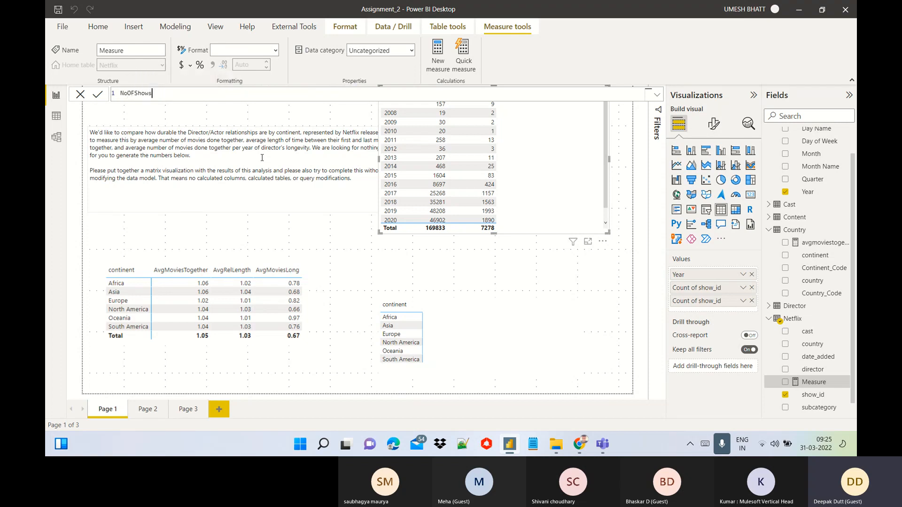
text( = Dist)
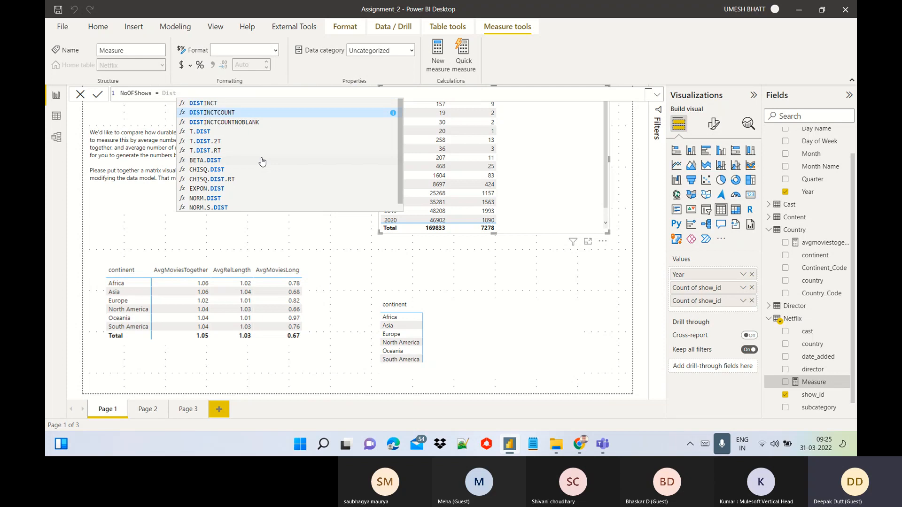
key(Tab)
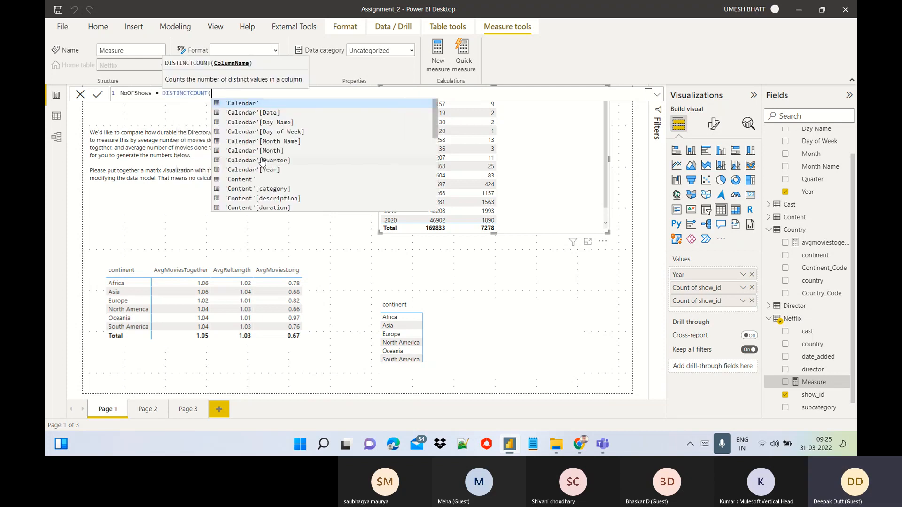
key(Down)
key(Down)
key(Down)
key(Down)
key(Down)
key(Down)
key(Down)
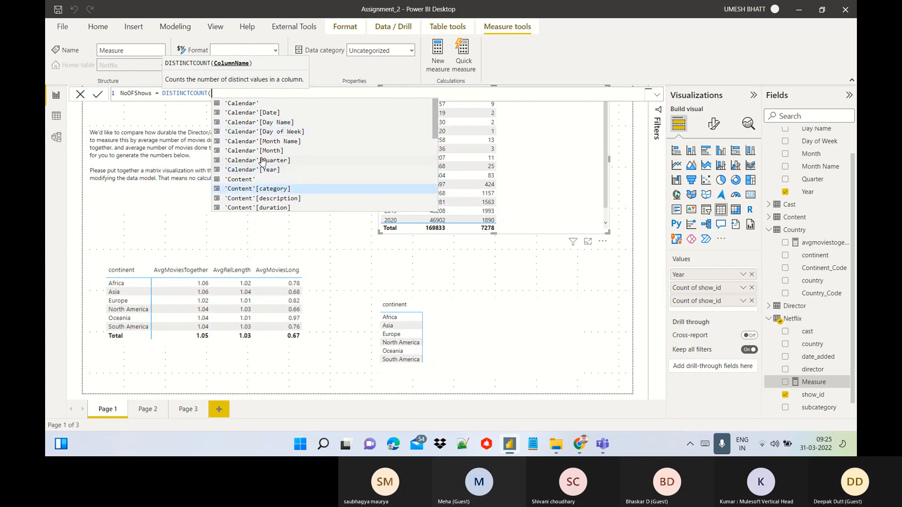
key(Down)
key(Down)
key(Down)
key(Down)
key(Down)
key(Down)
key(Down)
key(Down)
key(Down)
key(Down)
key(Up)
key(Up)
key(Up)
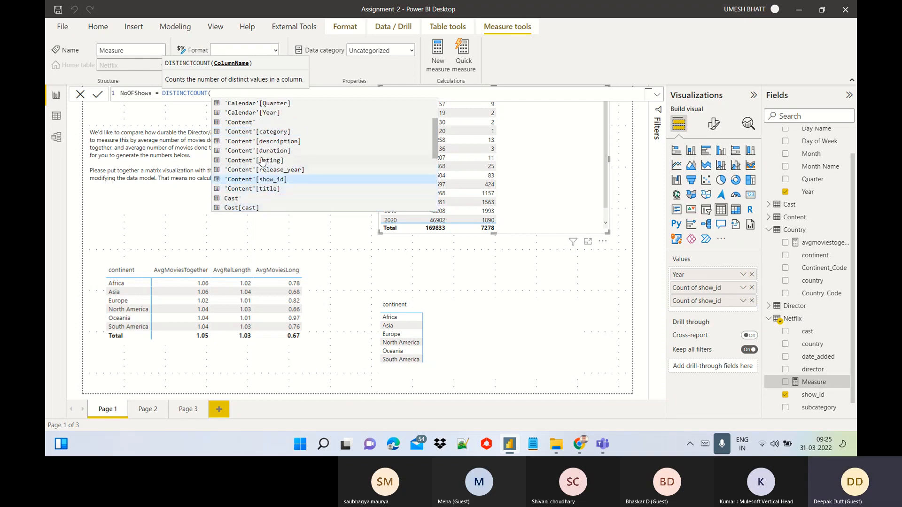
text(sho)
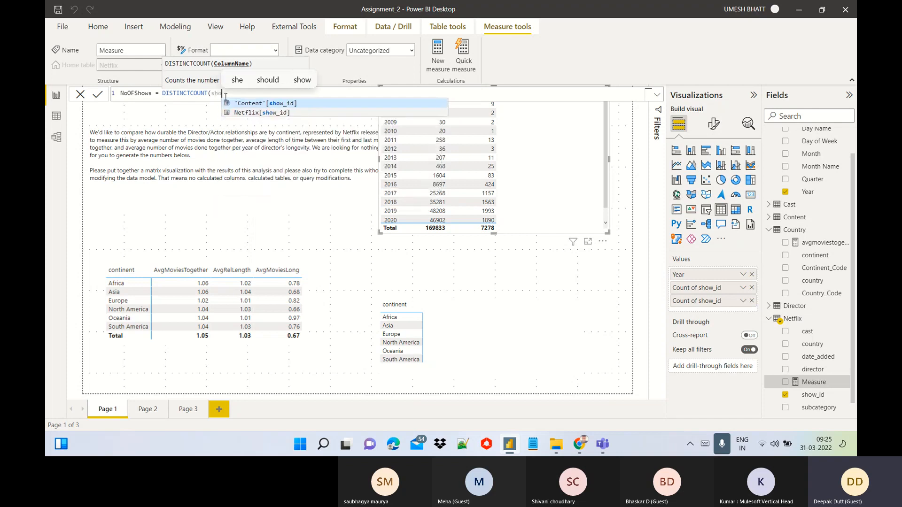
key(Down)
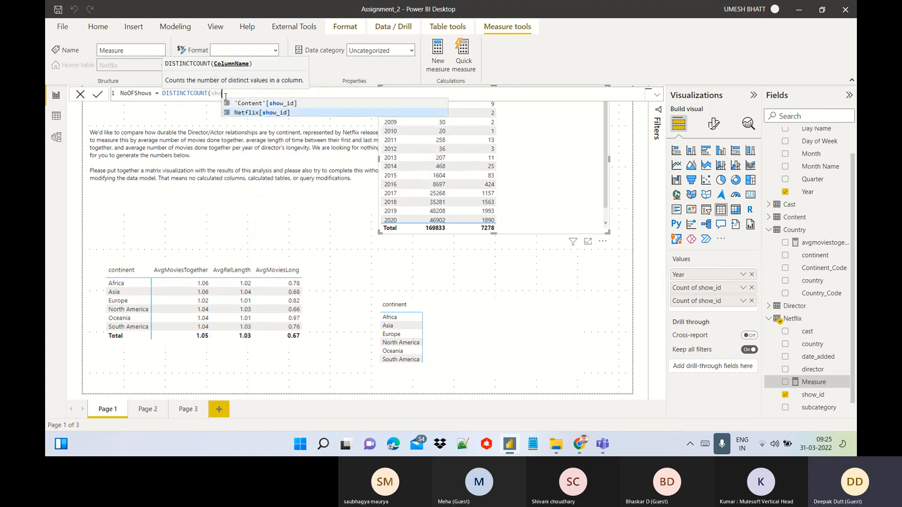
key(Tab)
text())
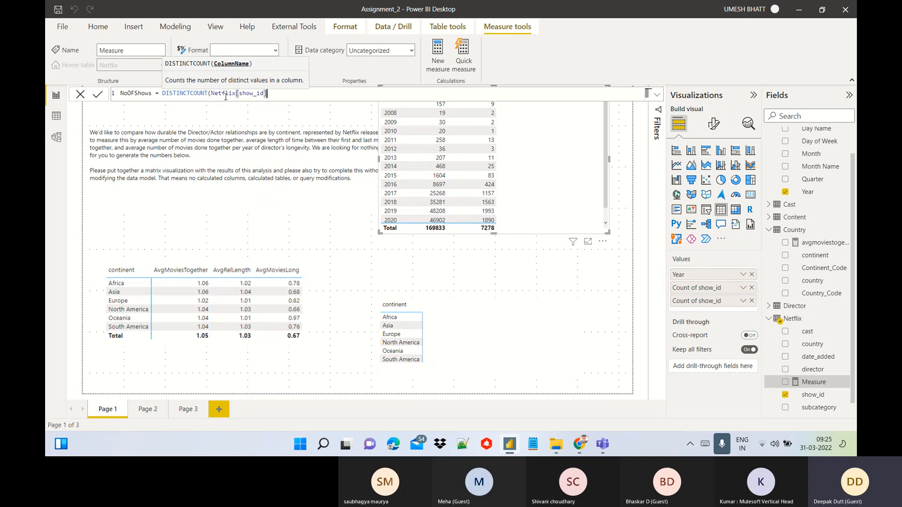
text())
key(Return)
Step: Add the NoOFShows measure as the last column of the Year table visual and move the visual slightly lower on the page
drag(819, 382, 706, 306)
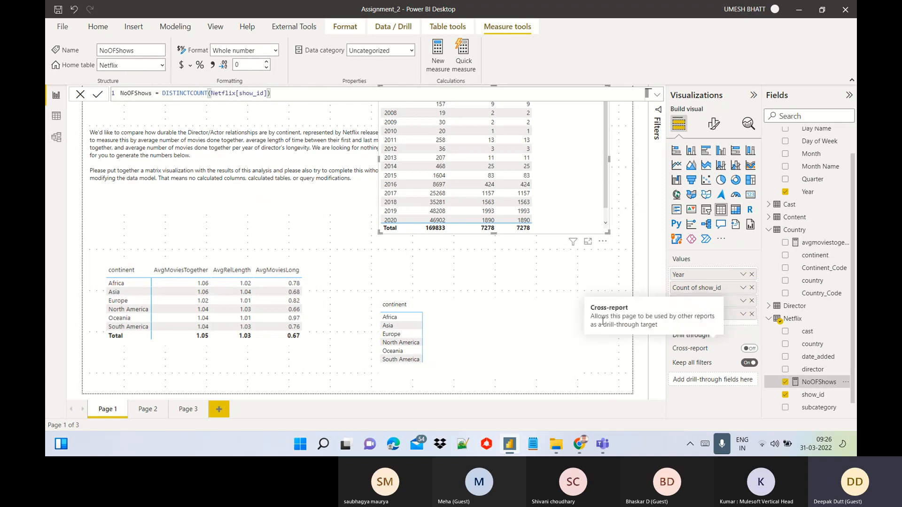
drag(604, 245, 609, 271)
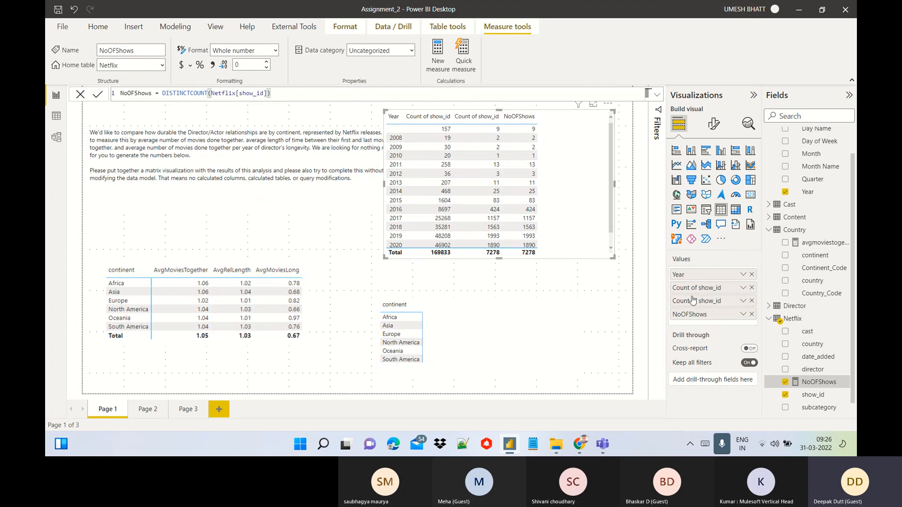
Step: Compare the second show_id column's summarization setting with the formula of the NoOFShows measure
click(744, 301)
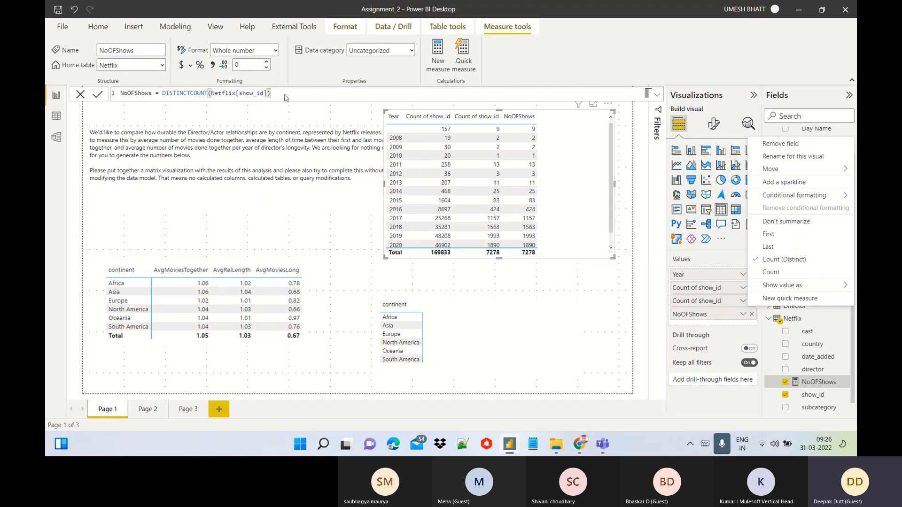
click(152, 99)
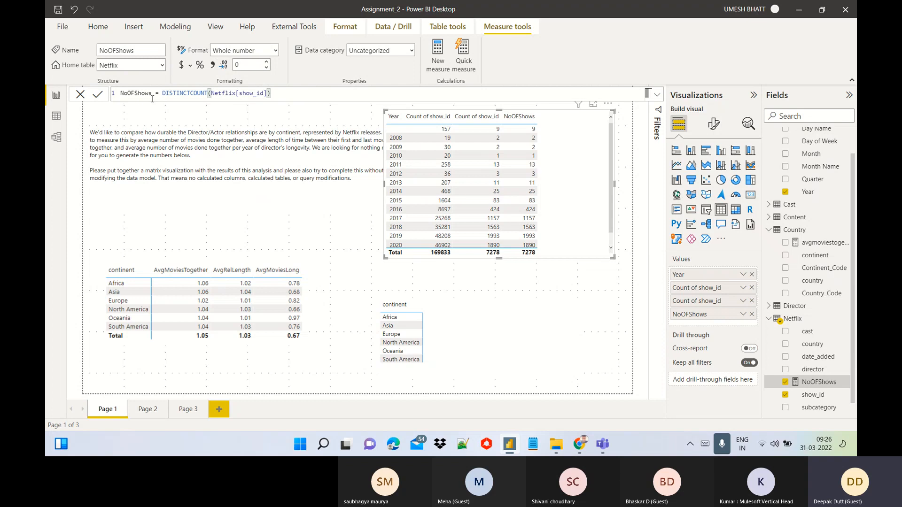
drag(280, 92, 120, 93)
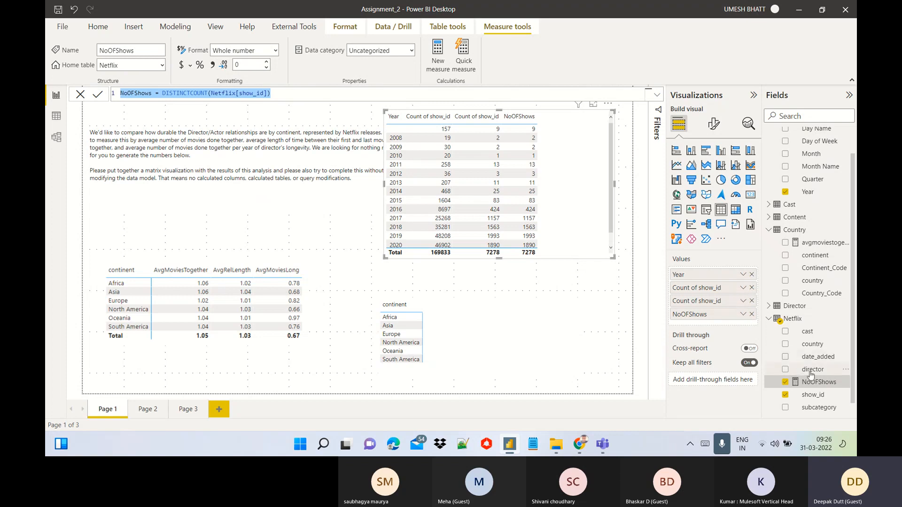
click(743, 301)
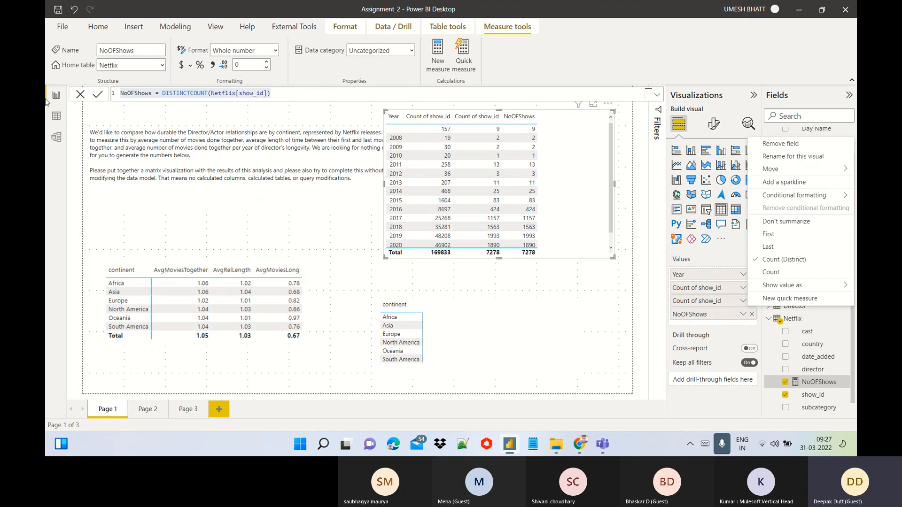
Step: Examine the Netflix table's filtered s10 rows alongside the yearly show counts in the report's Year table visual
click(55, 122)
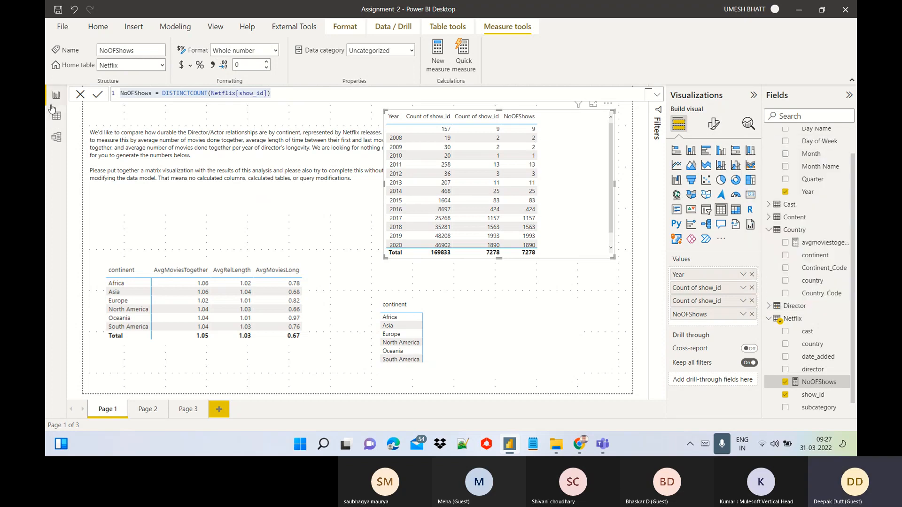
click(56, 122)
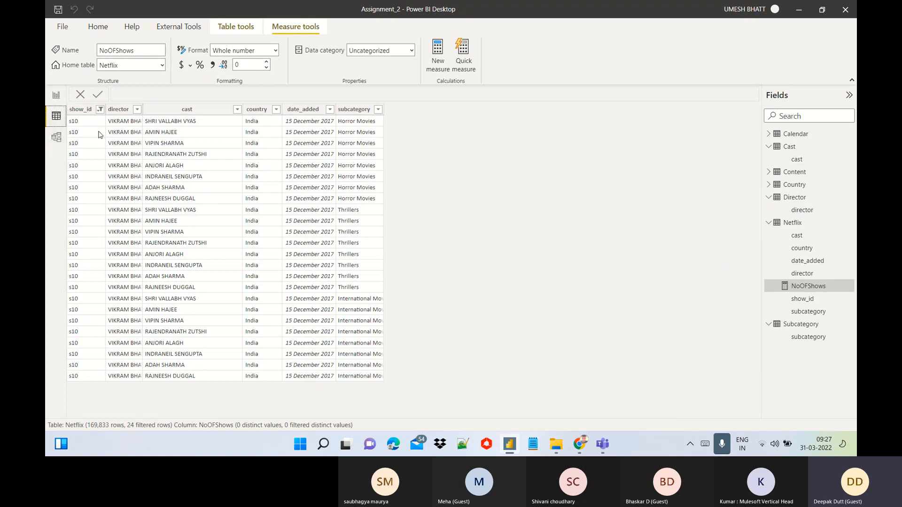
click(56, 95)
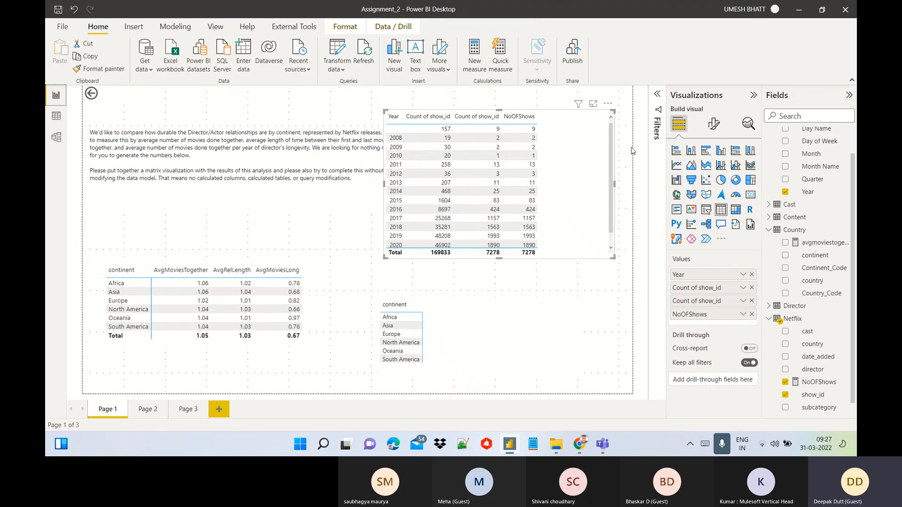
scroll(612, 174, down, 1)
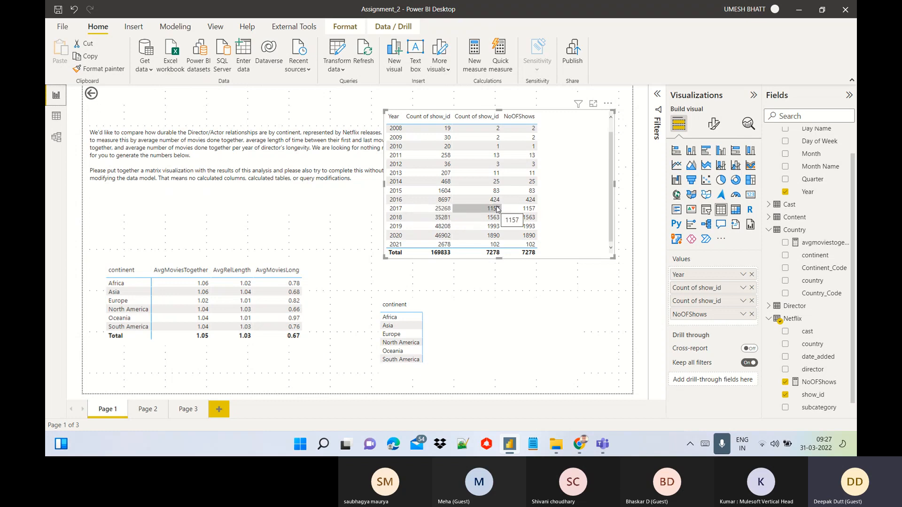
click(56, 116)
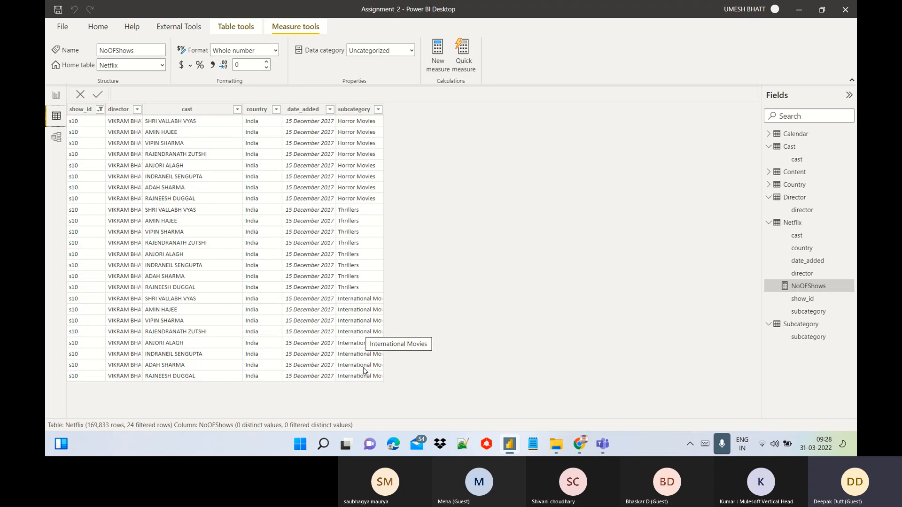
click(55, 96)
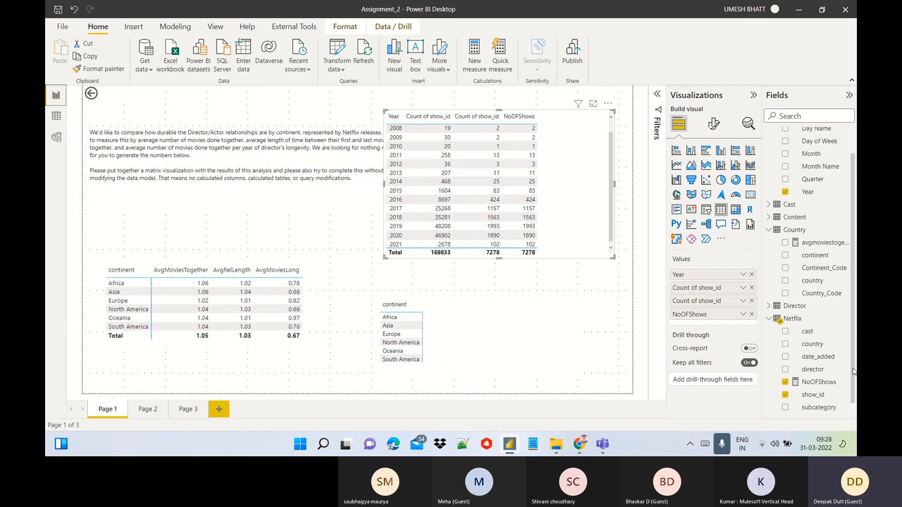
Step: Display the formula of the NoOFShows measure and widen the field list so long field names fit
click(820, 382)
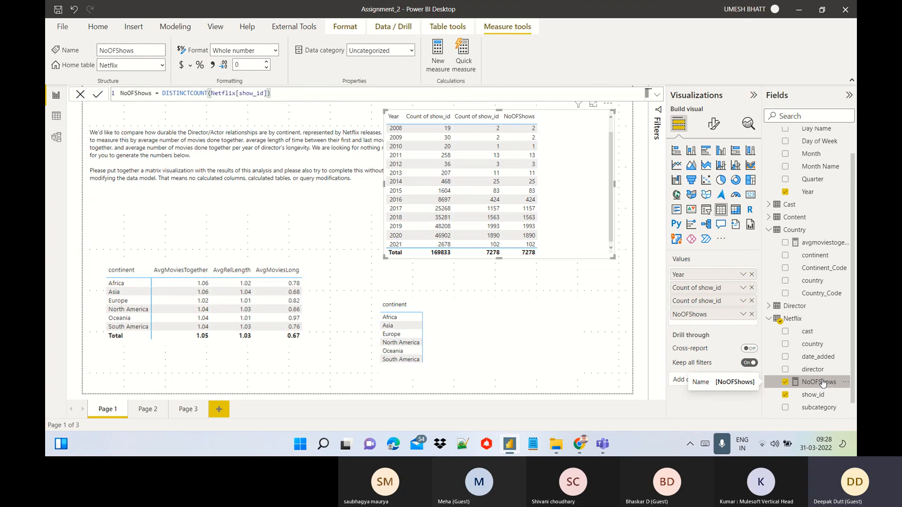
drag(761, 97, 714, 101)
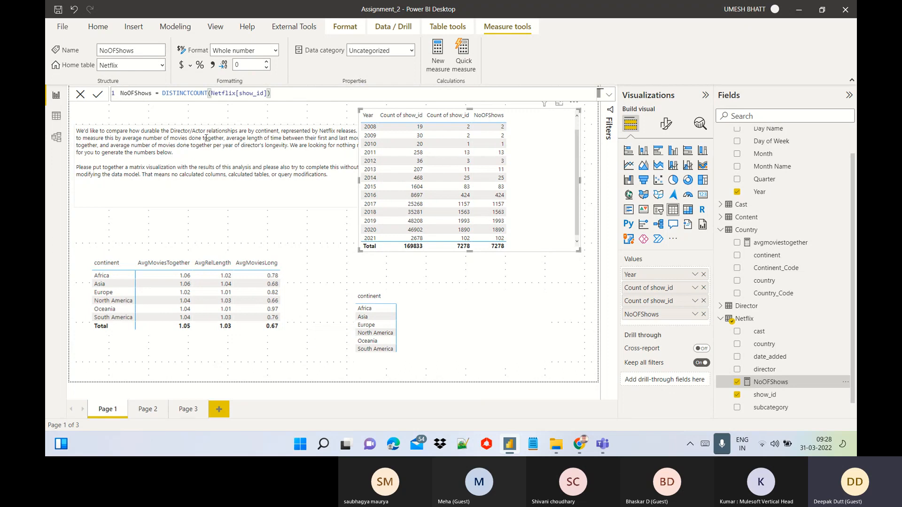
Step: Highlight the "average number of movies done together" requirement in the report page's assignment text
drag(224, 138, 190, 140)
click(522, 307)
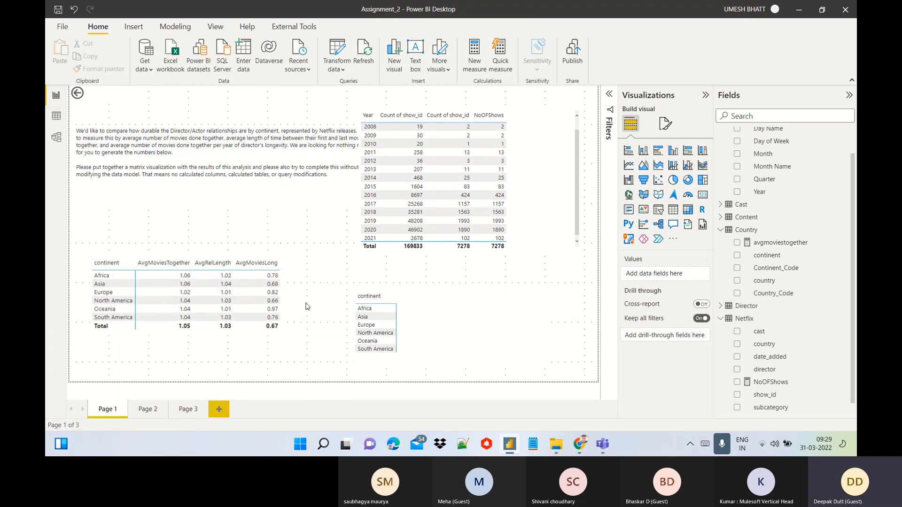
mouse_move(606, 454)
drag(144, 138, 226, 138)
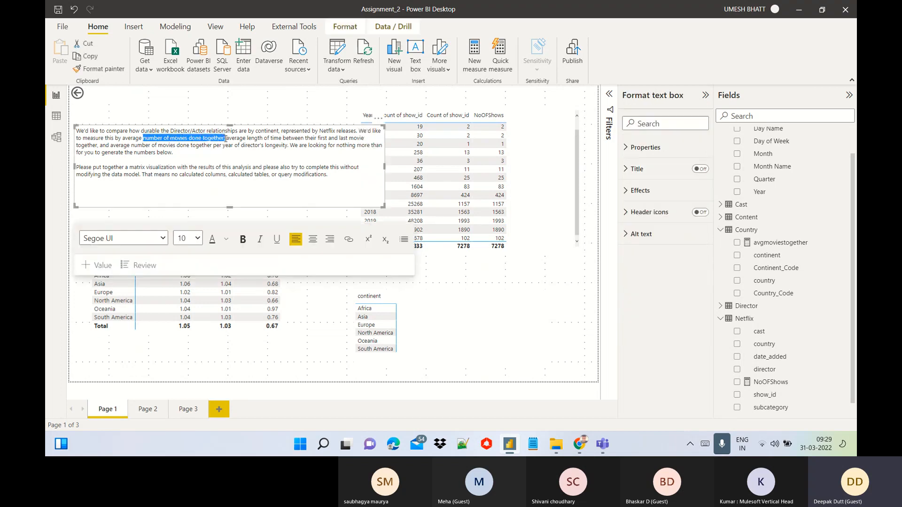
drag(122, 138, 159, 138)
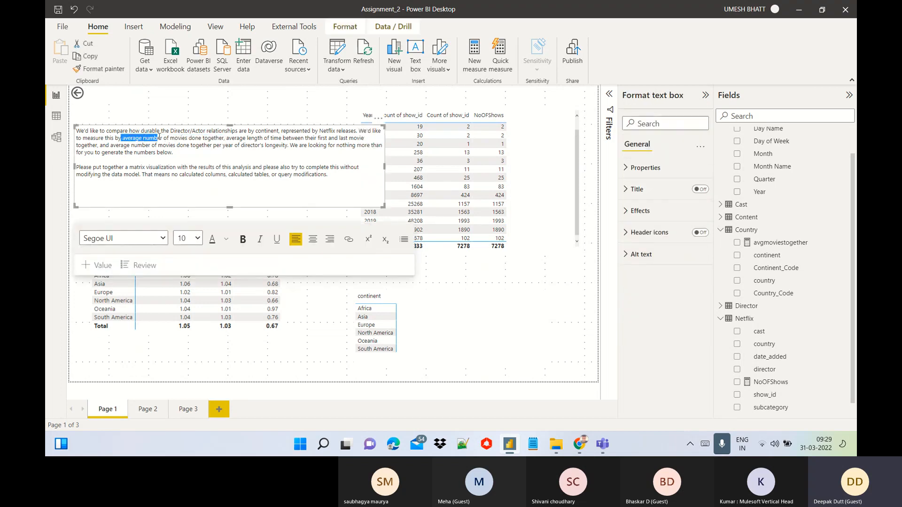
Step: Show the Netflix table's data and clear all of its filters
click(56, 116)
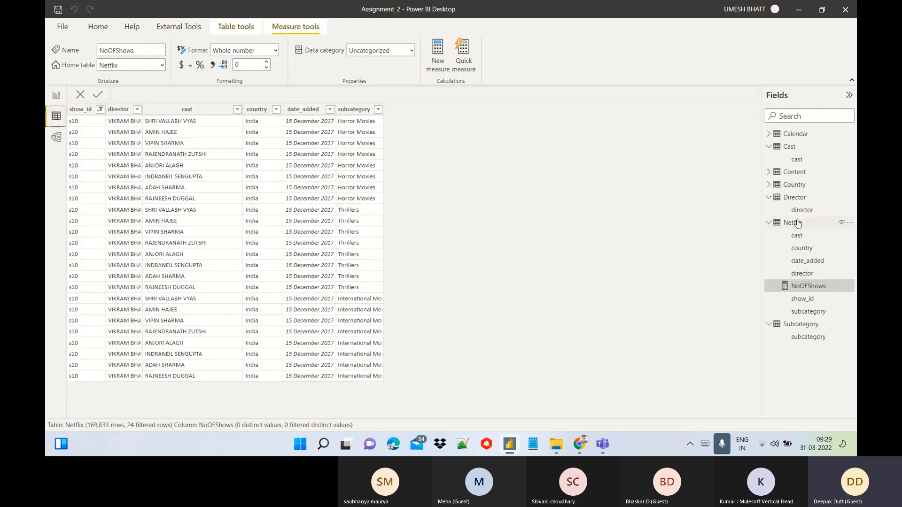
right_click(97, 113)
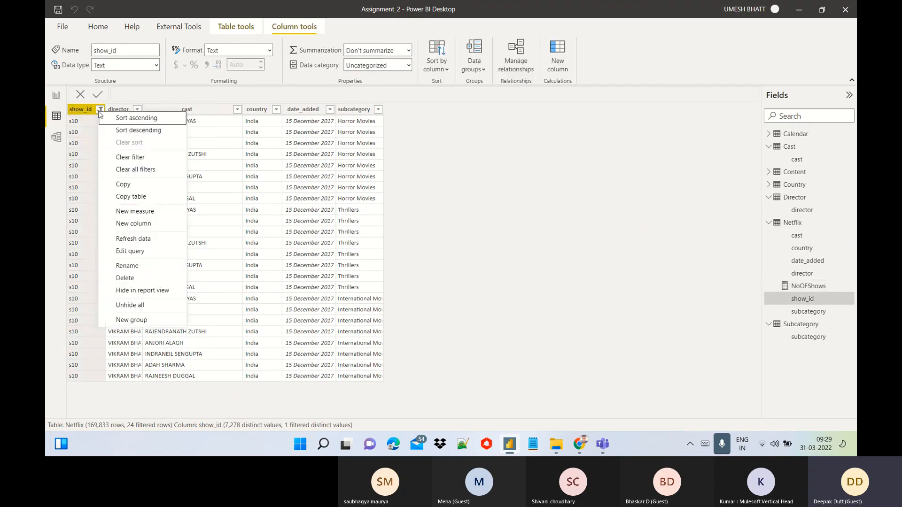
click(136, 170)
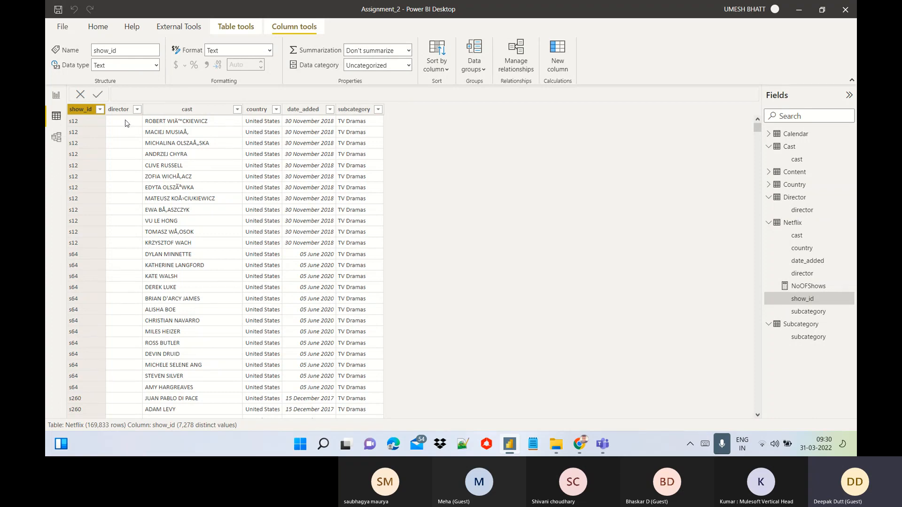
Step: Filter the Netflix table to exclude blank values in the director and cast columns
click(137, 110)
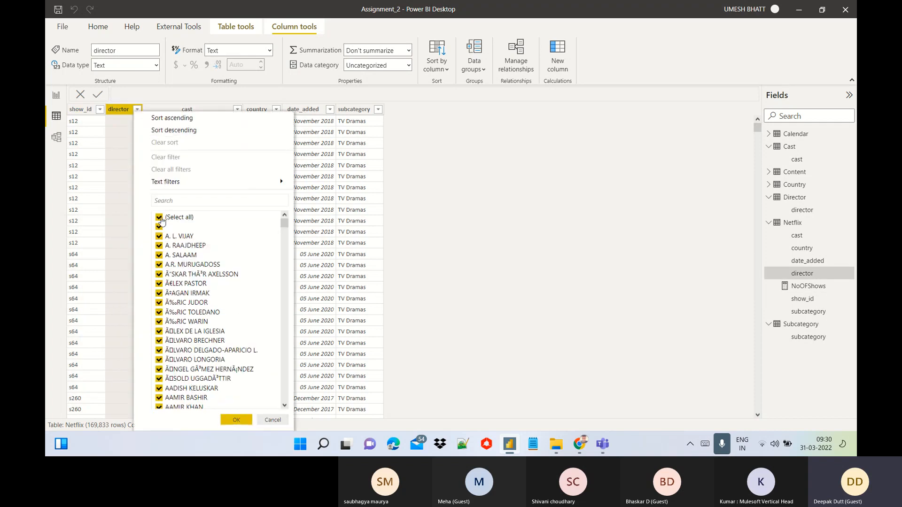
click(159, 218)
click(160, 219)
click(159, 227)
click(236, 423)
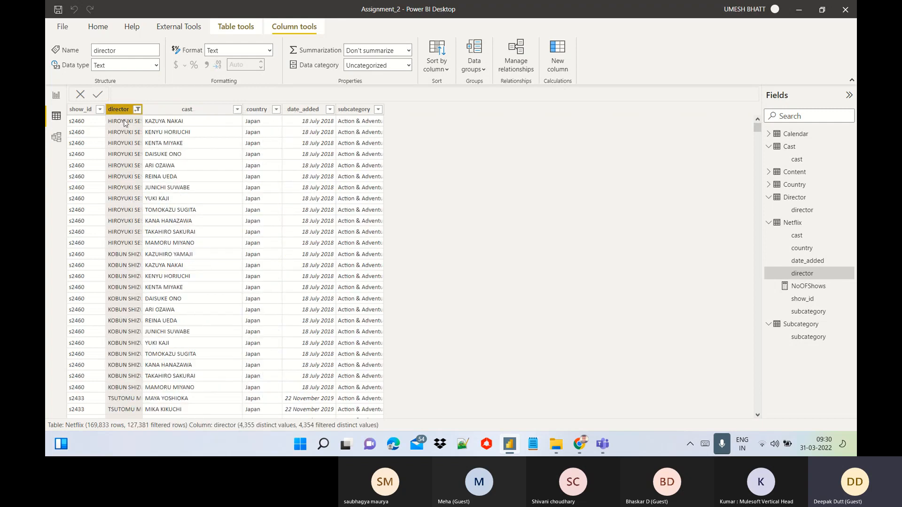
click(237, 113)
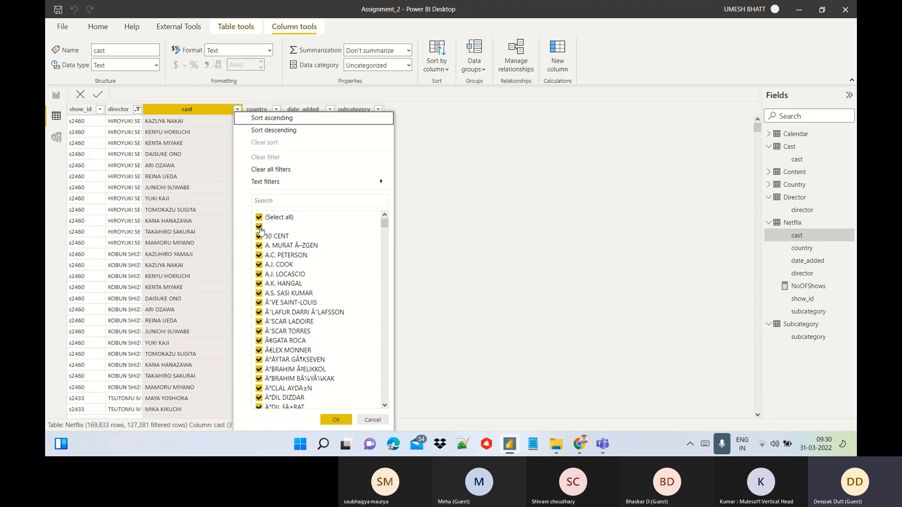
click(259, 227)
click(332, 419)
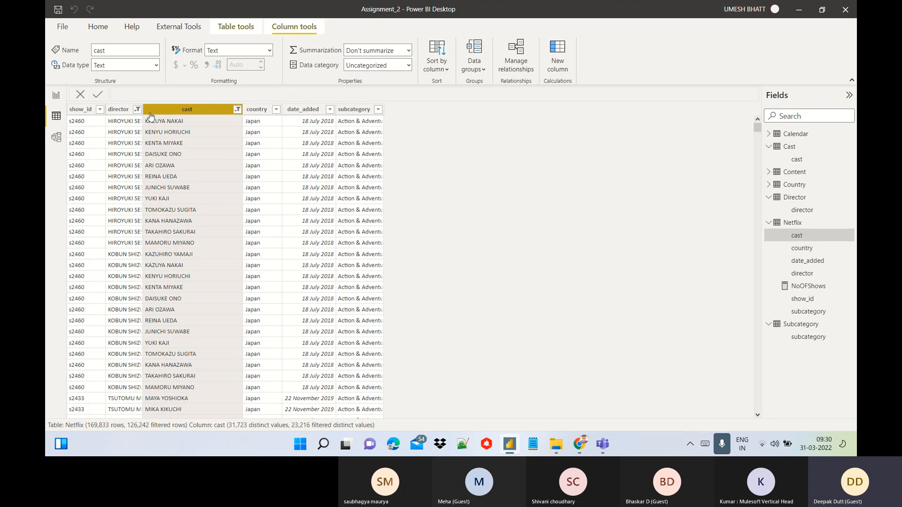
Step: Filter the director column to only SANJAY LEELA BHANSALI by searching for "sanja"
click(135, 111)
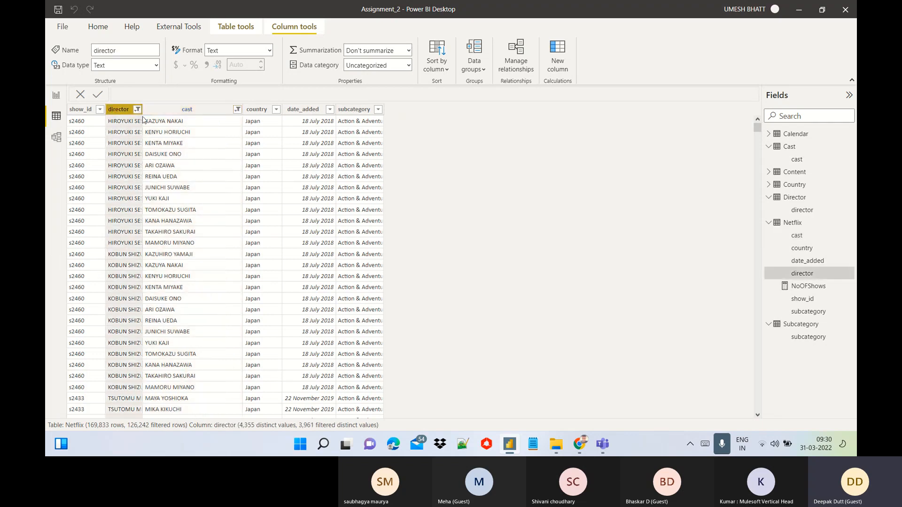
click(137, 110)
click(159, 218)
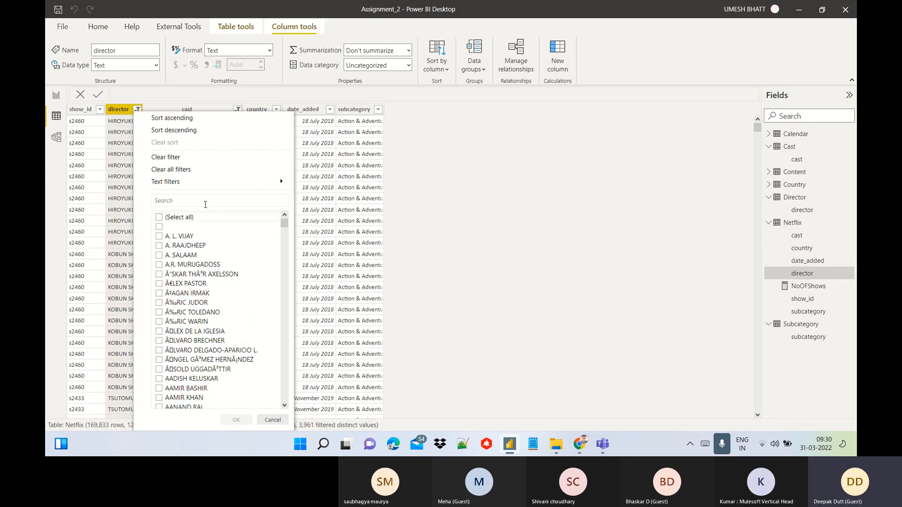
click(205, 202)
text(san)
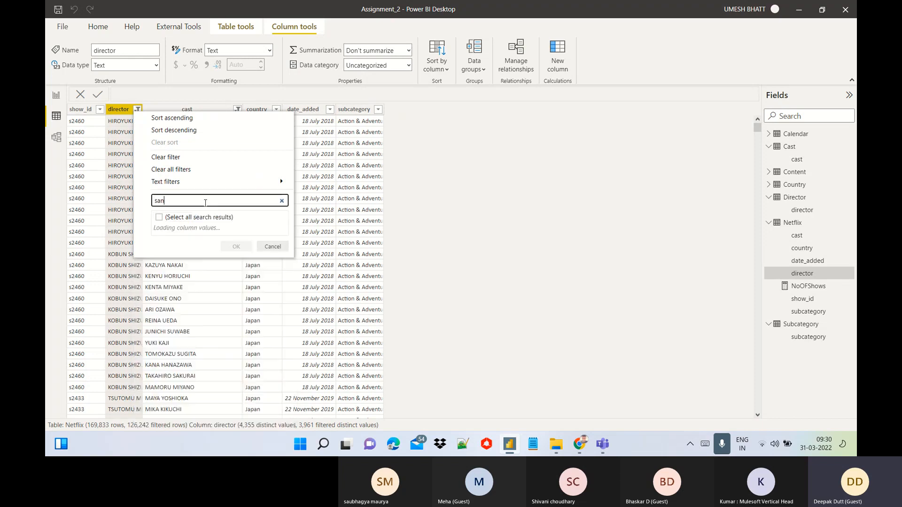
text(ja)
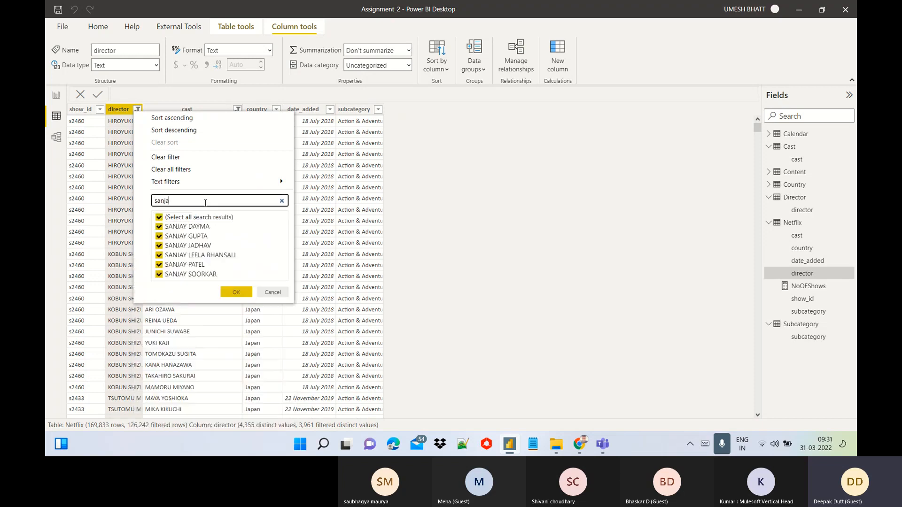
click(160, 218)
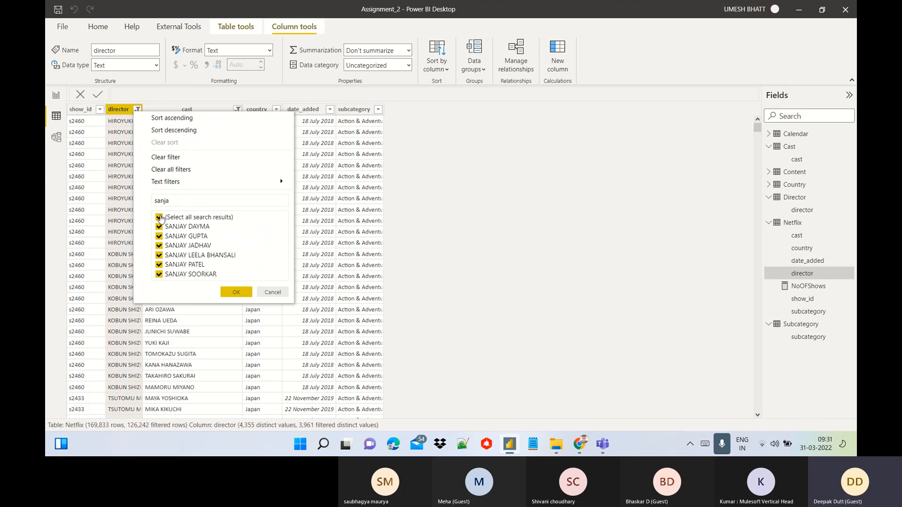
click(160, 218)
click(159, 255)
click(233, 292)
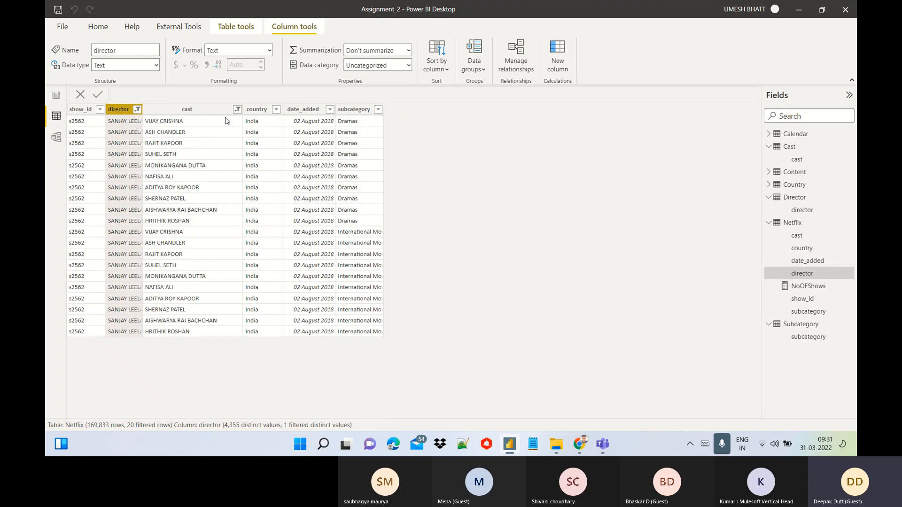
Step: Clear the cast column's filter and widen the director column until the full names fit
click(238, 109)
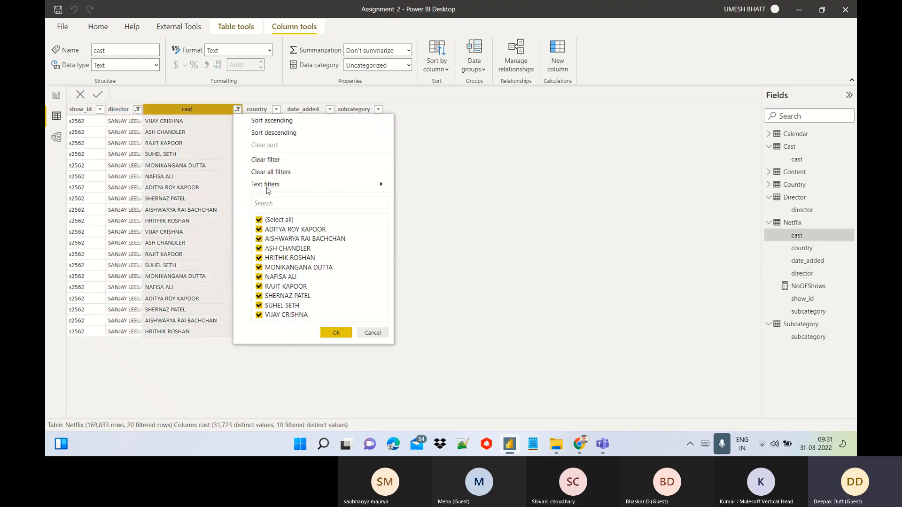
click(271, 162)
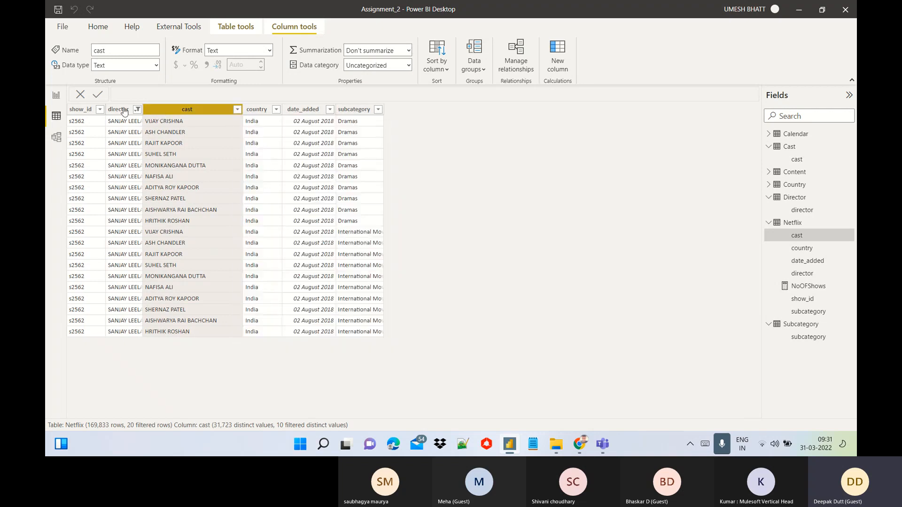
drag(142, 109, 168, 108)
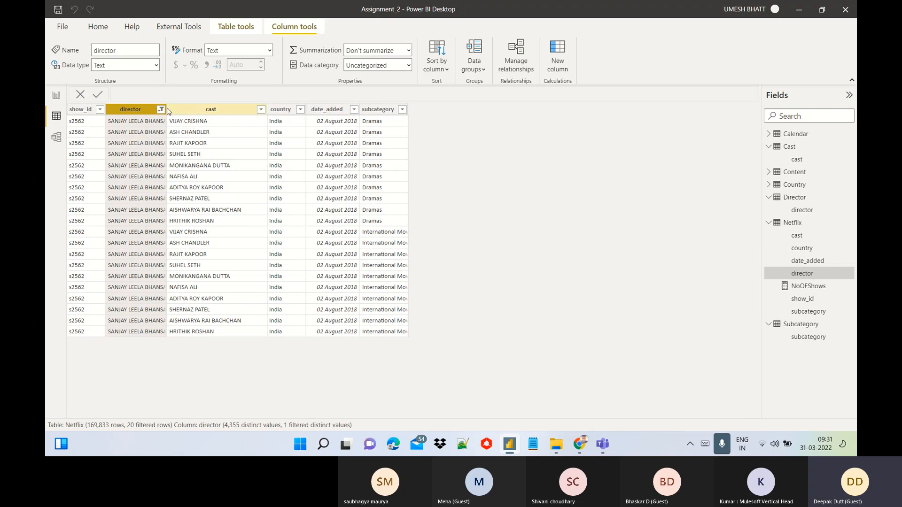
drag(167, 109, 222, 108)
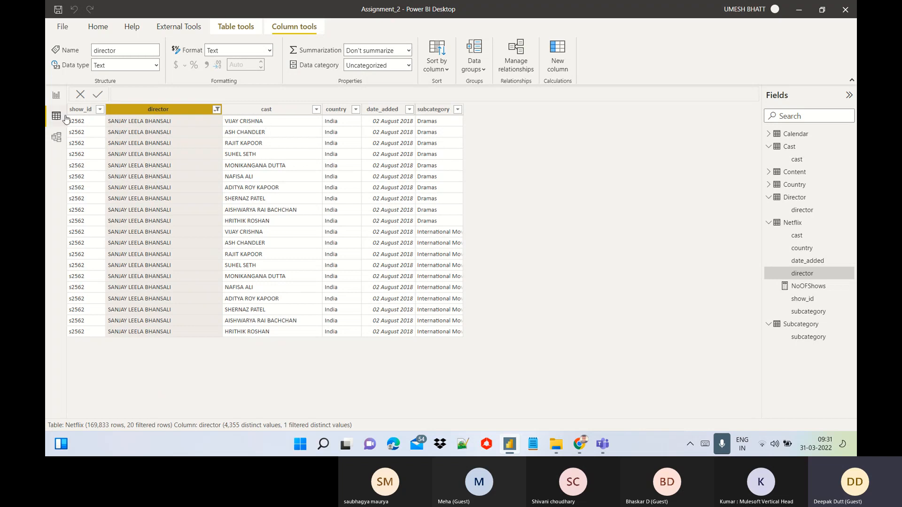
Step: Inspect the show_id and cast filter values for the selected director without applying any filter
click(102, 111)
click(100, 110)
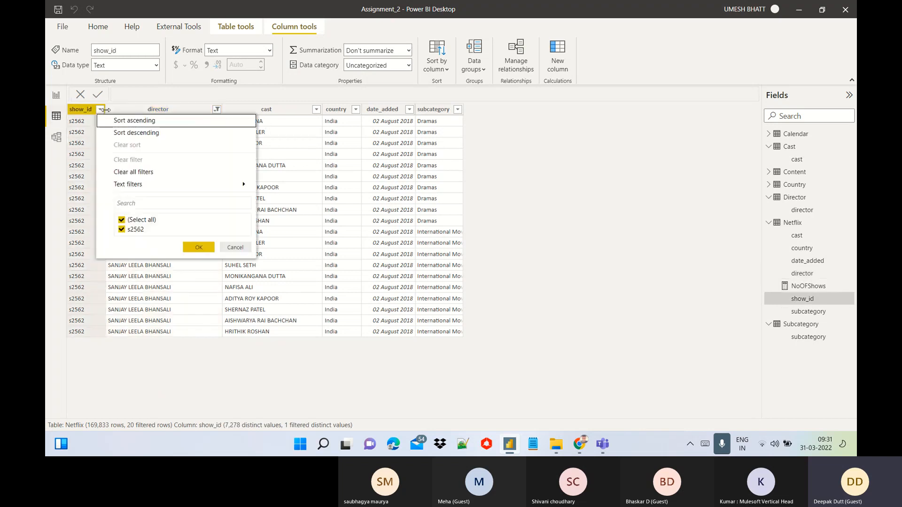
click(232, 249)
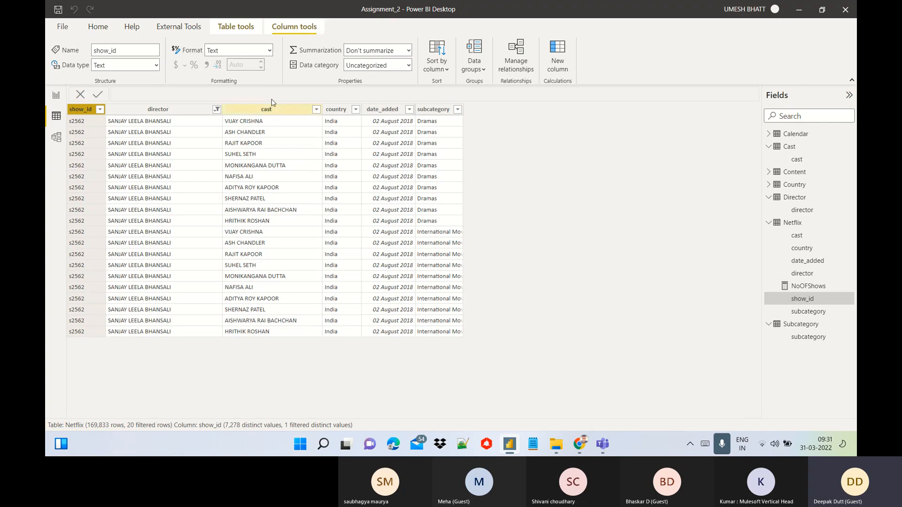
click(317, 110)
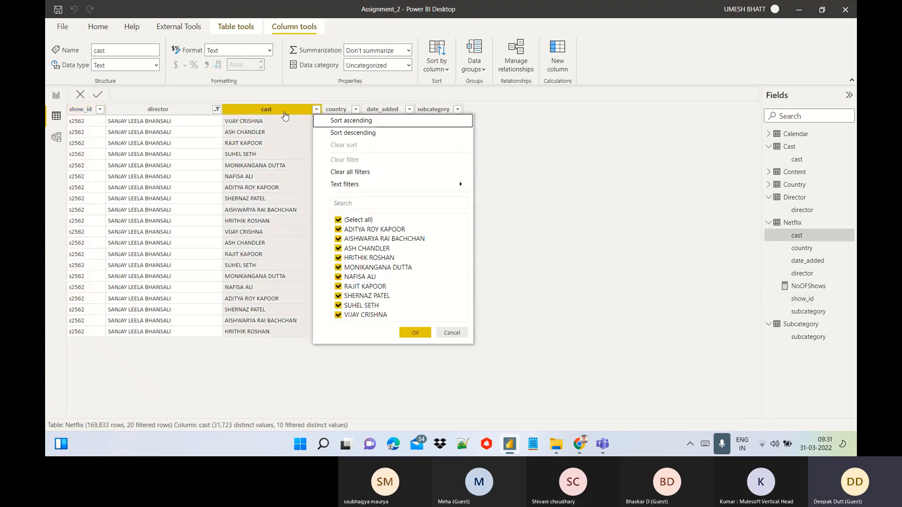
click(285, 115)
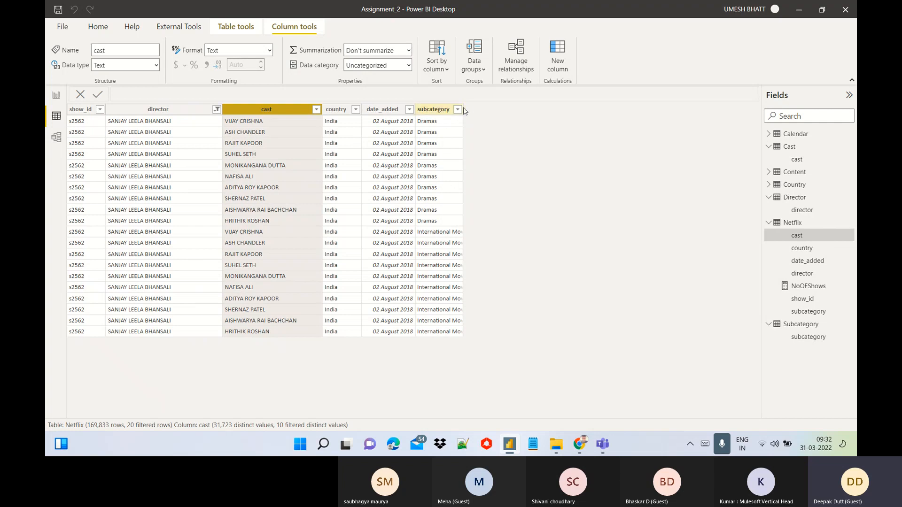
Step: Widen the subcategory column so its full names fit and recheck the director's show_id filter values
drag(464, 111, 562, 103)
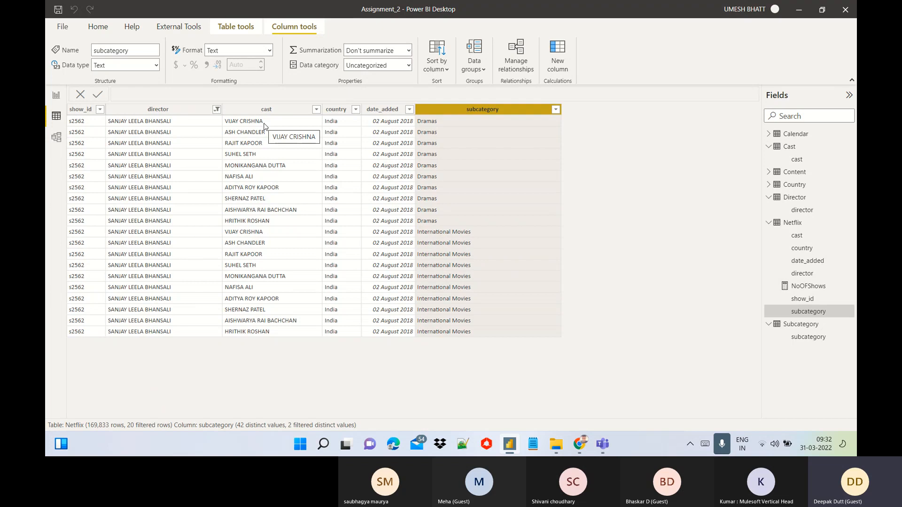
click(100, 109)
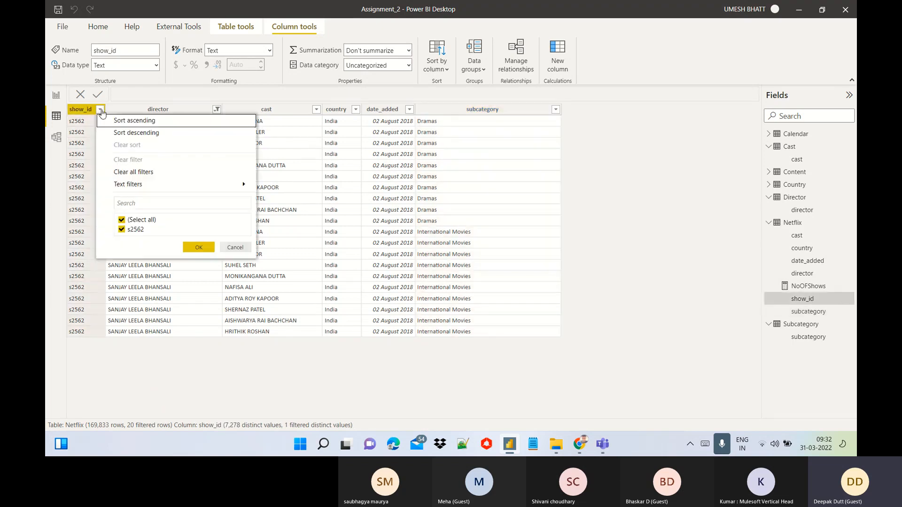
click(616, 196)
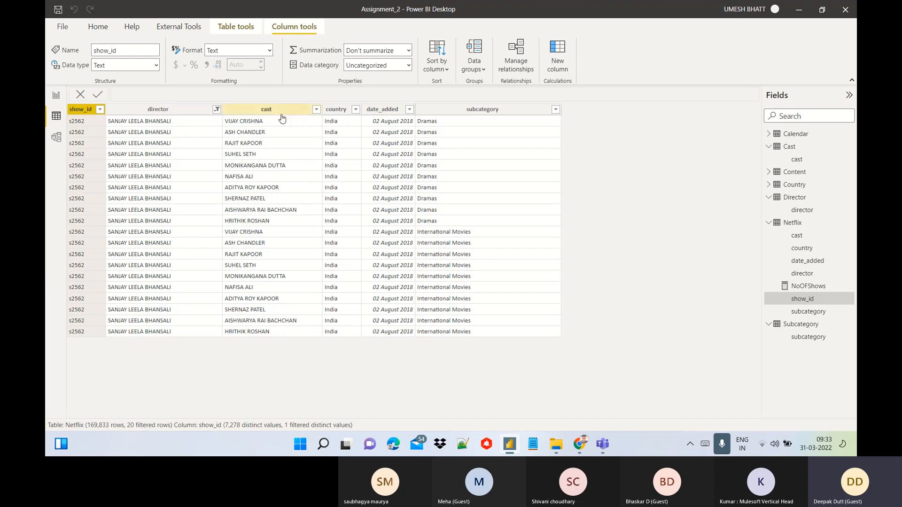
Step: Revisit the "movies done together" requirement in the report's assignment text and return to the Netflix table's data
click(56, 96)
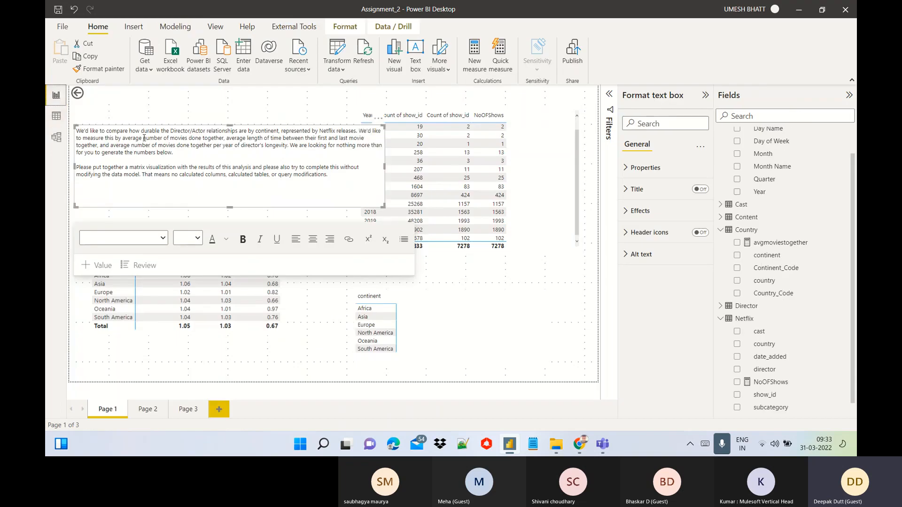
drag(225, 138, 193, 140)
click(65, 123)
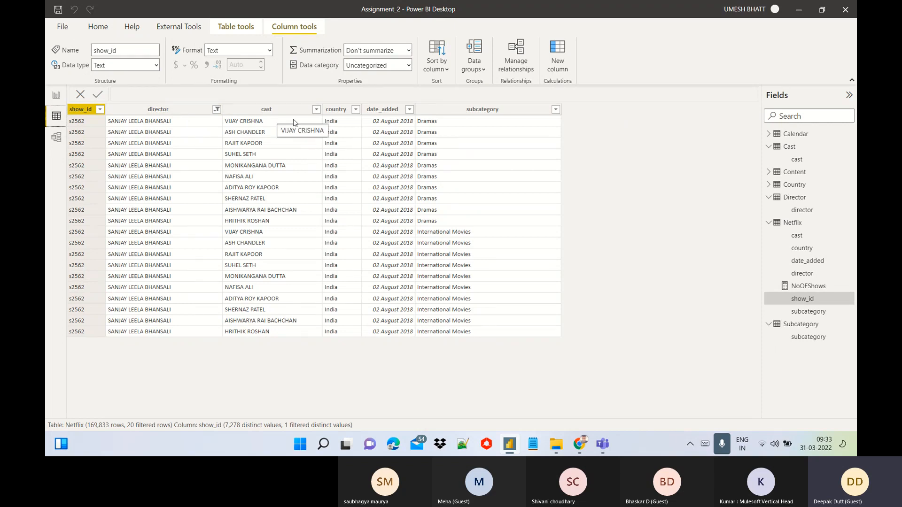
Step: Change the director column's filter to only A. L. VIJAY
click(216, 110)
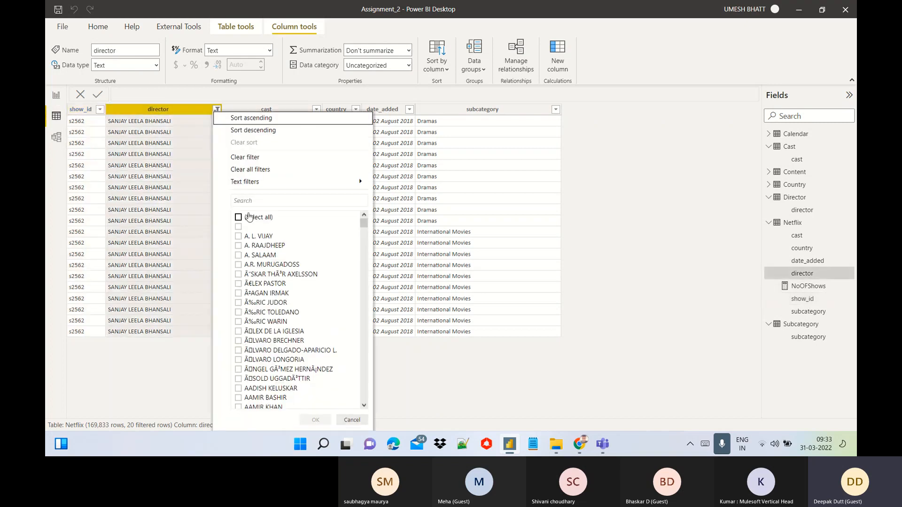
click(238, 218)
click(238, 218)
click(238, 236)
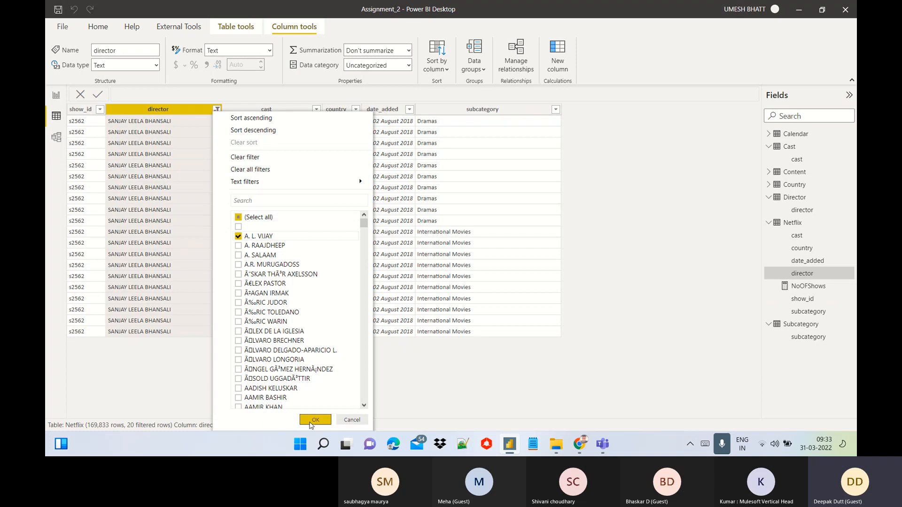
click(315, 420)
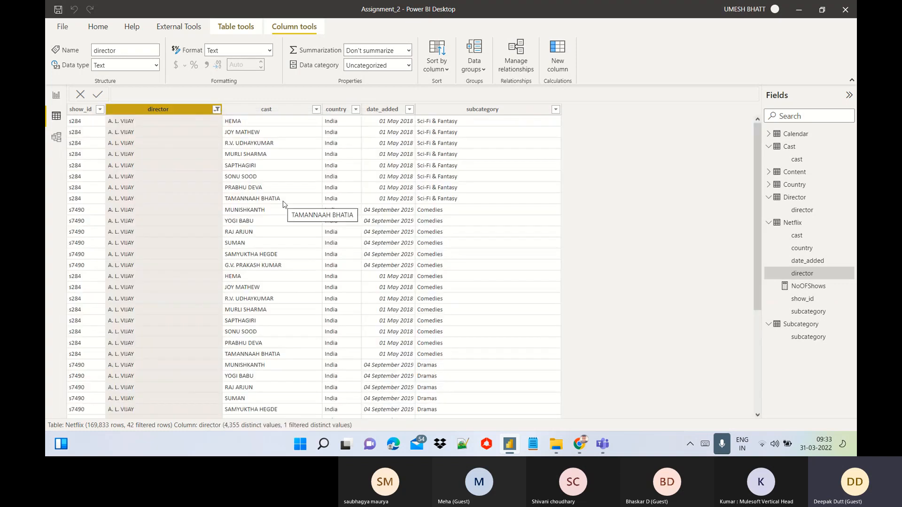
Step: Check the show_id filter values available for the filtered director without applying a filter
click(102, 113)
click(101, 111)
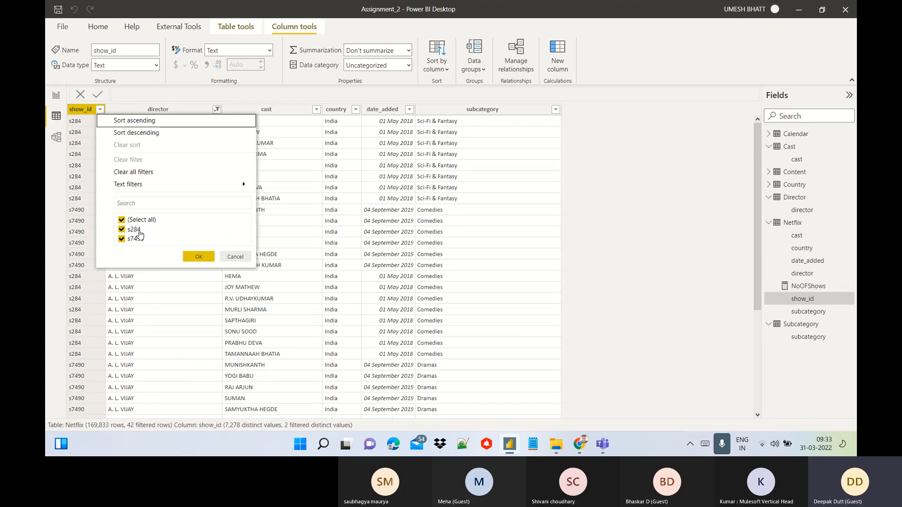
click(236, 258)
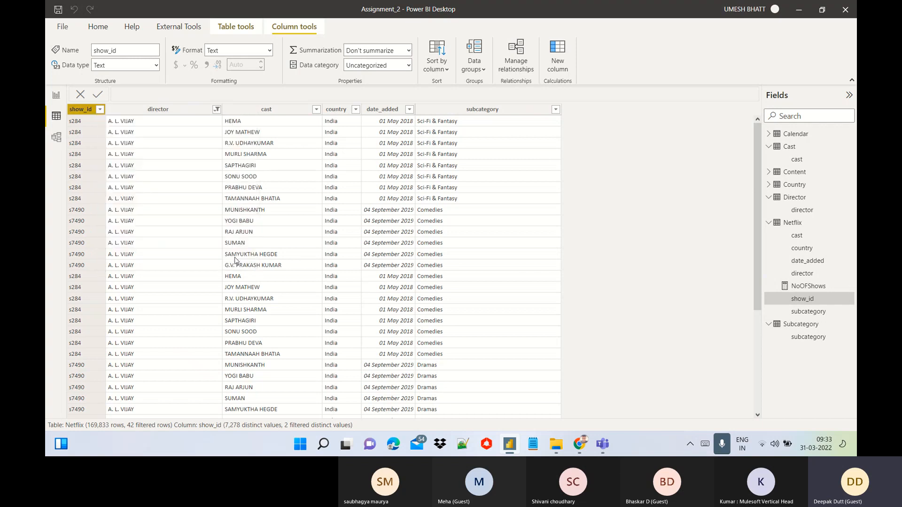
Step: Filter the Netflix table's cast column to only HEMA and recheck the cast filter selection
click(316, 112)
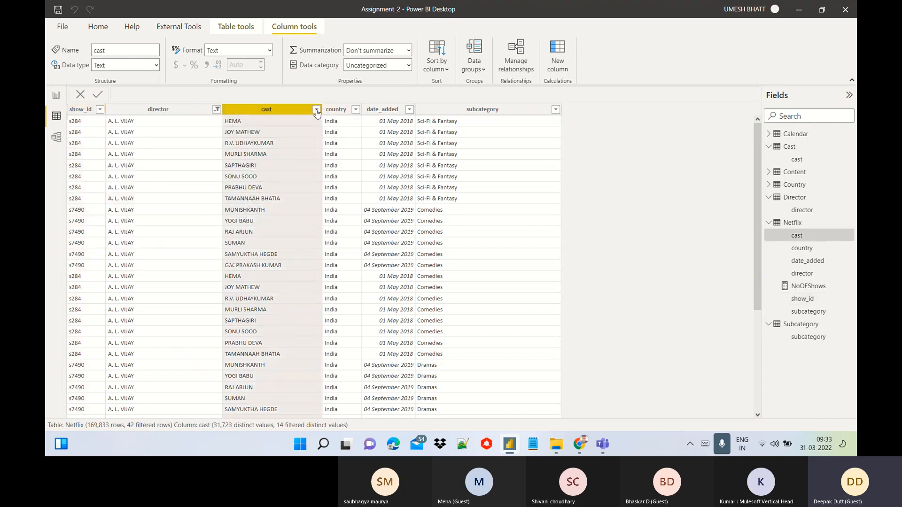
click(317, 110)
click(338, 221)
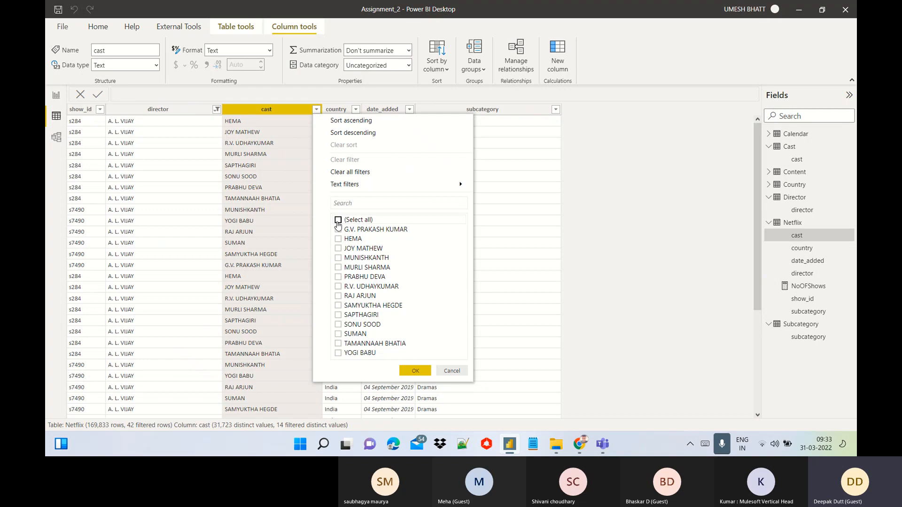
click(339, 239)
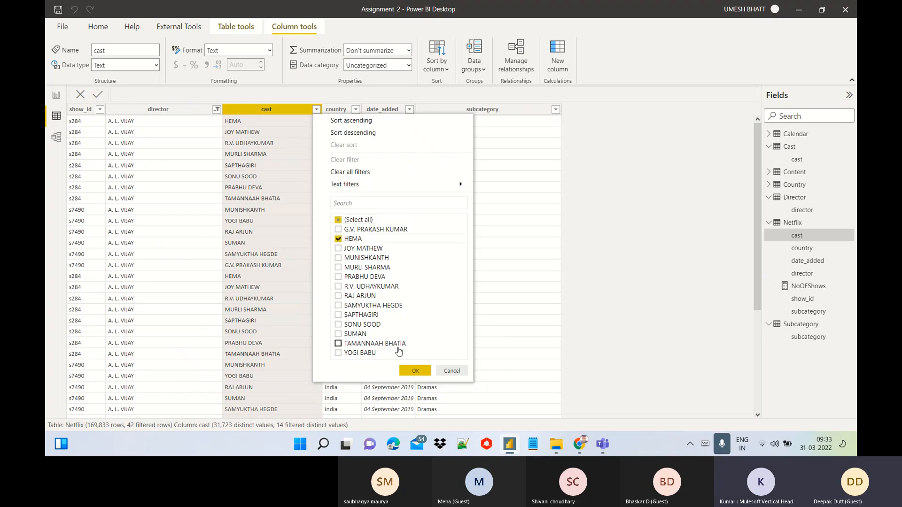
click(415, 371)
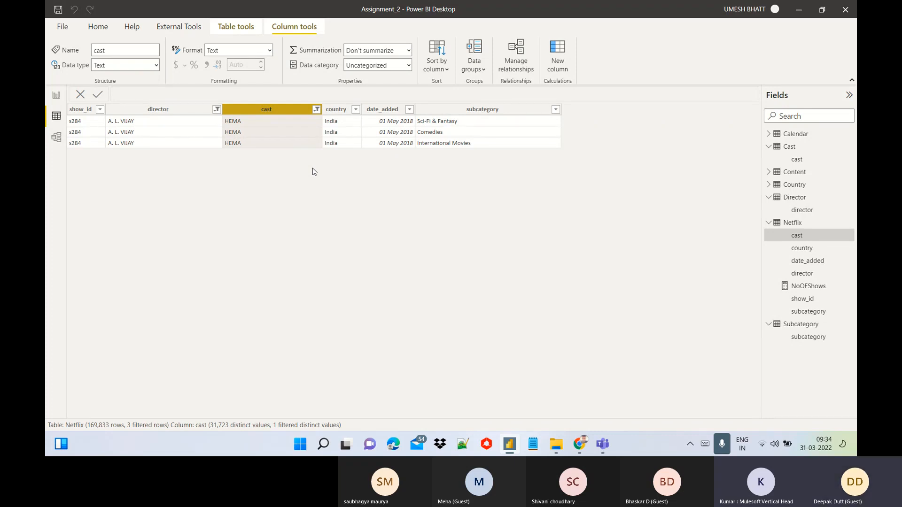
click(316, 112)
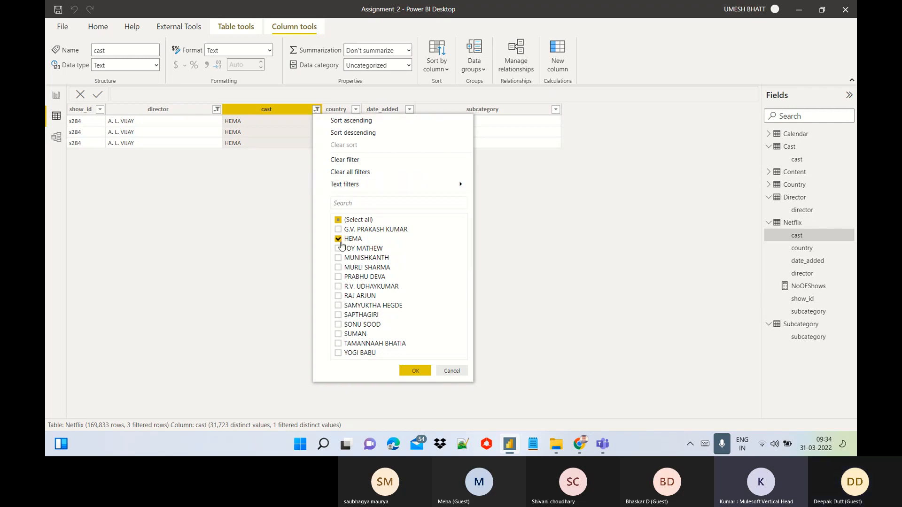
click(453, 371)
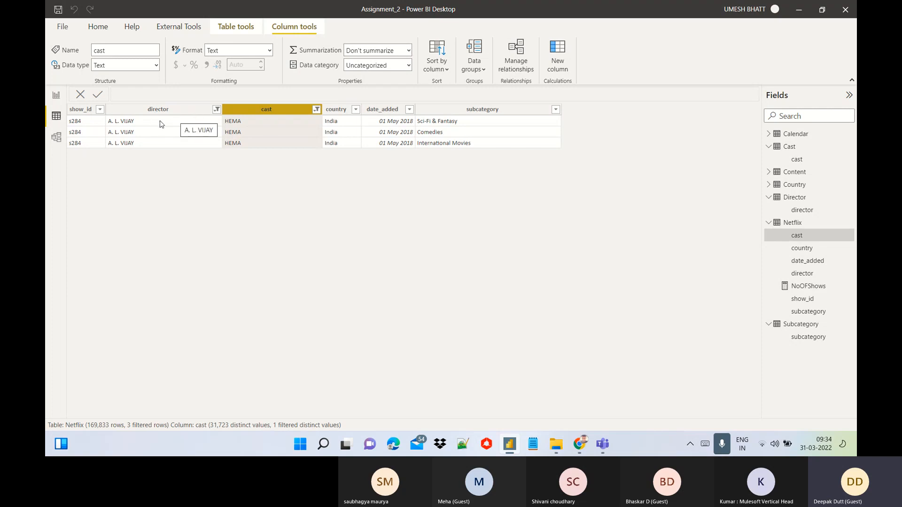
Step: Change the cast column's filter to only JOY MATHEW
click(315, 110)
click(339, 240)
click(339, 248)
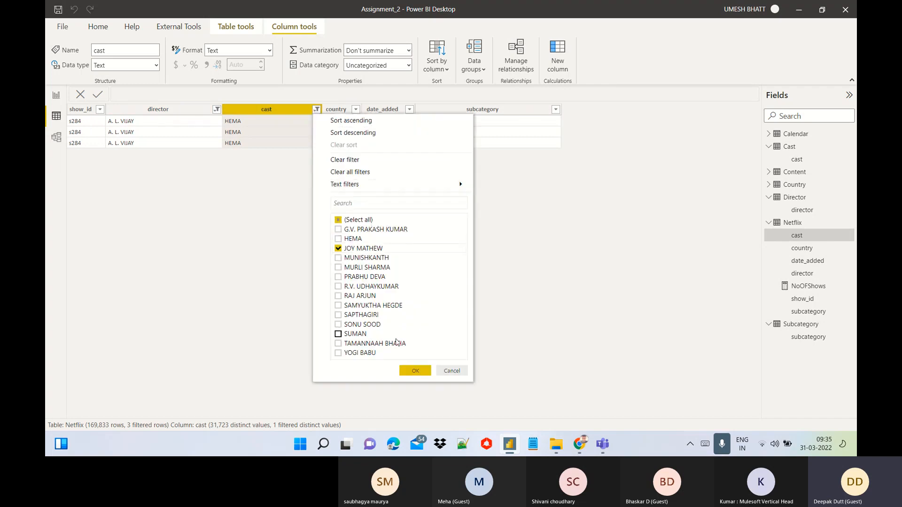
click(414, 370)
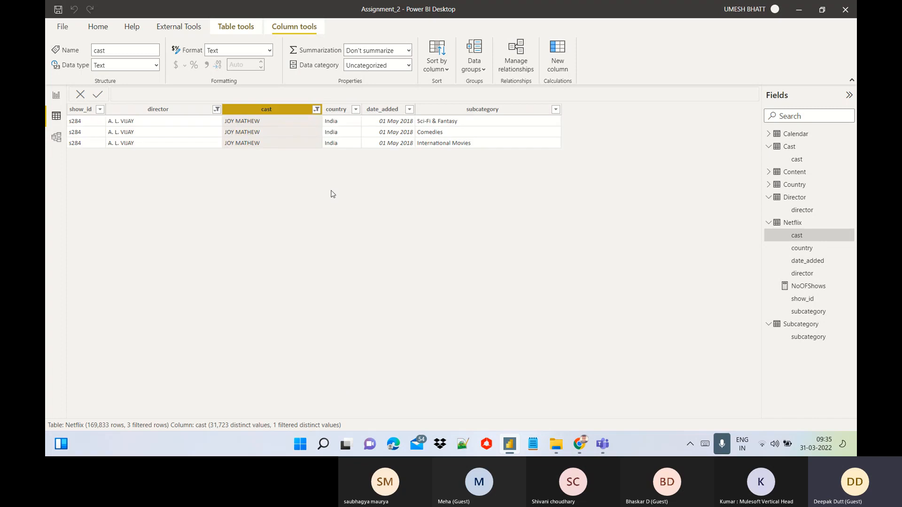
Step: Clear all filters from the Netflix table
click(316, 109)
click(338, 249)
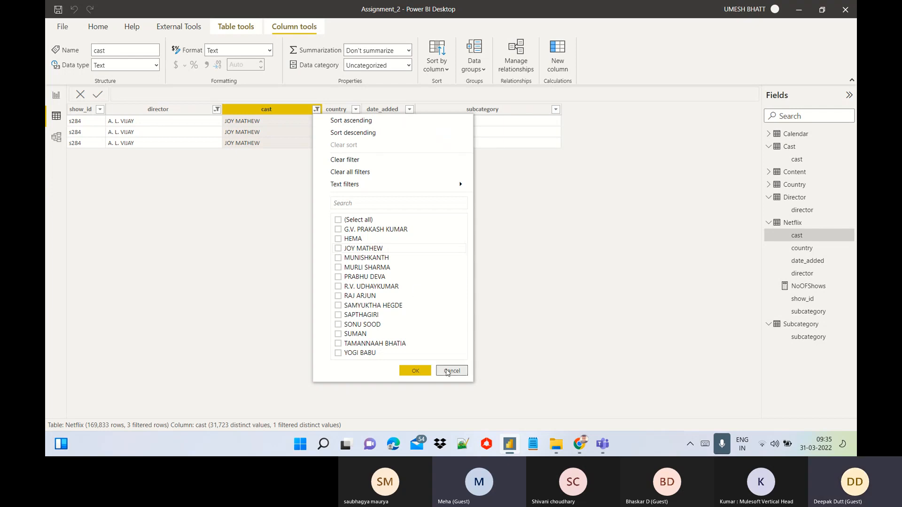
click(181, 115)
right_click(181, 114)
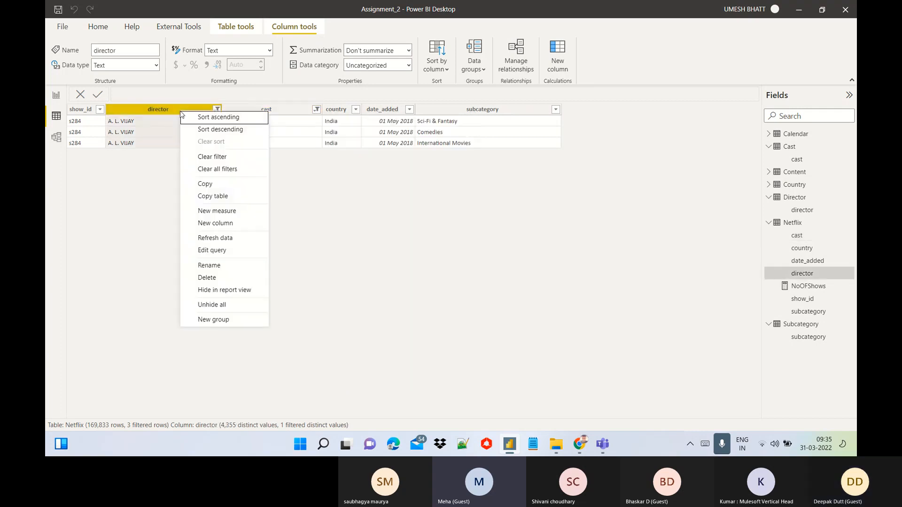
click(207, 170)
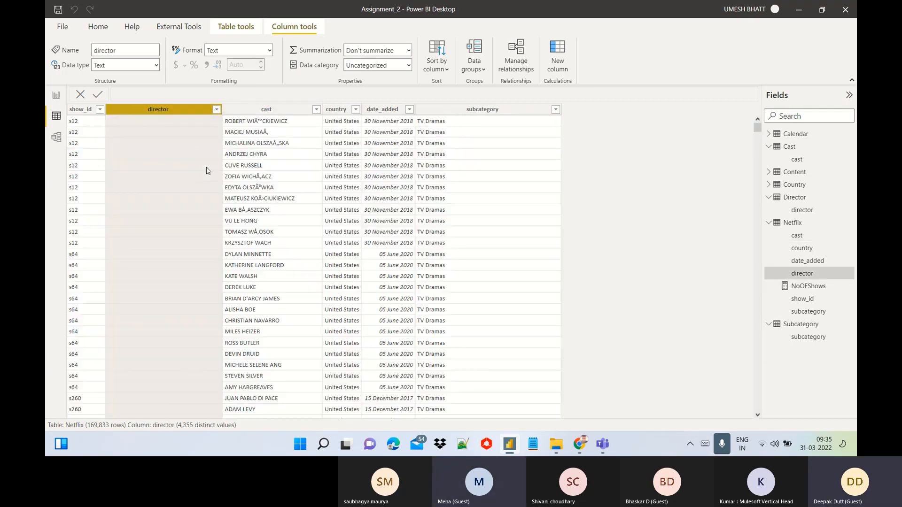
Step: Return to the report, look over Page 3 and Page 2, and add a new blank page
click(57, 95)
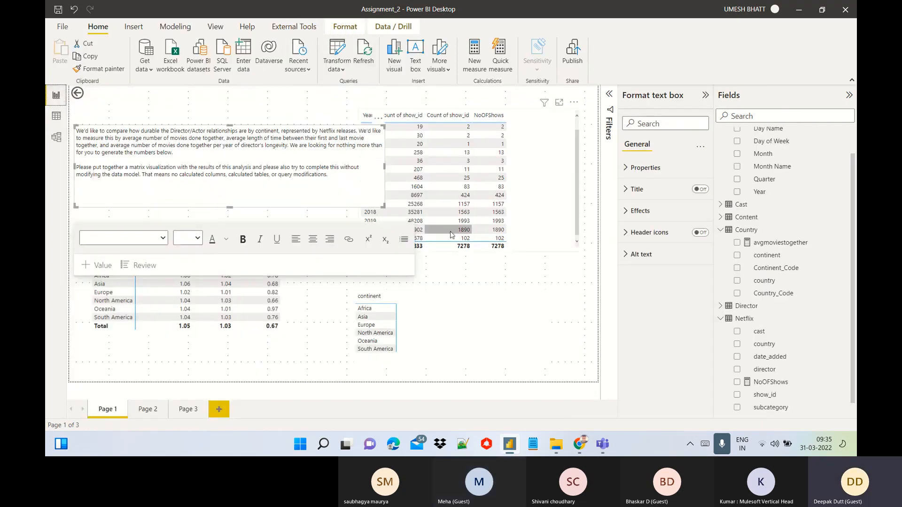
click(180, 410)
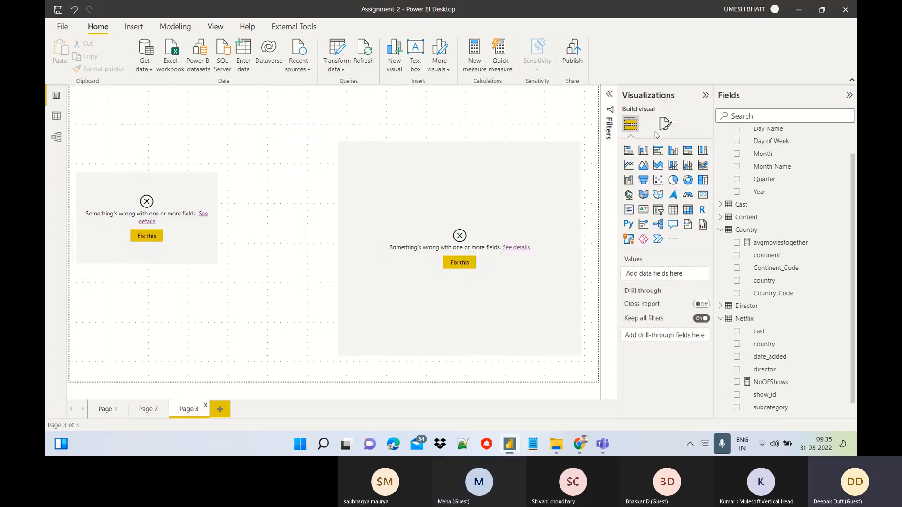
click(145, 413)
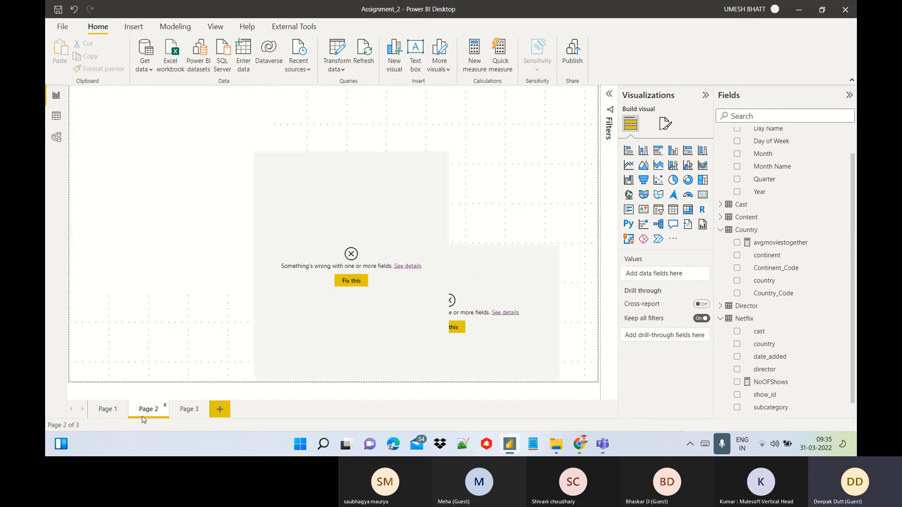
click(219, 409)
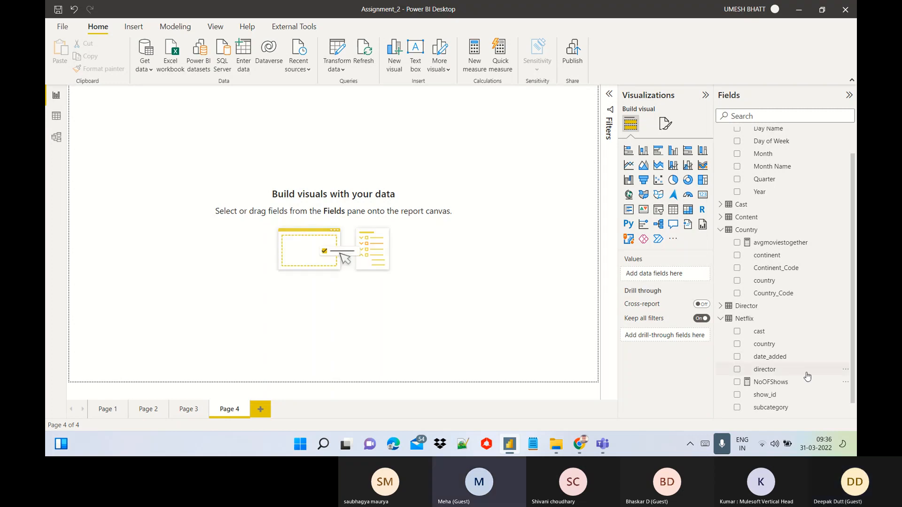
Step: Create a table visual of the NoOFShows measure on the blank page, enlarge it and place it near the page centre
drag(772, 381, 285, 140)
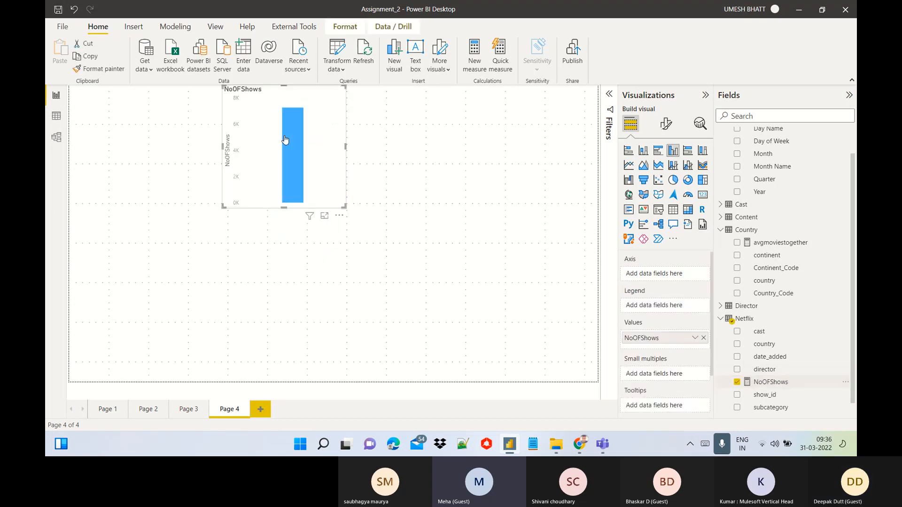
click(674, 212)
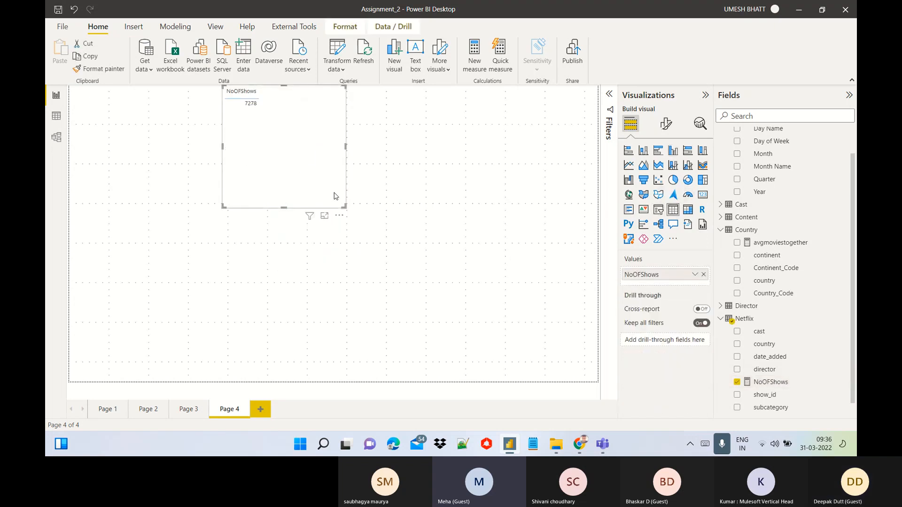
drag(344, 205, 403, 258)
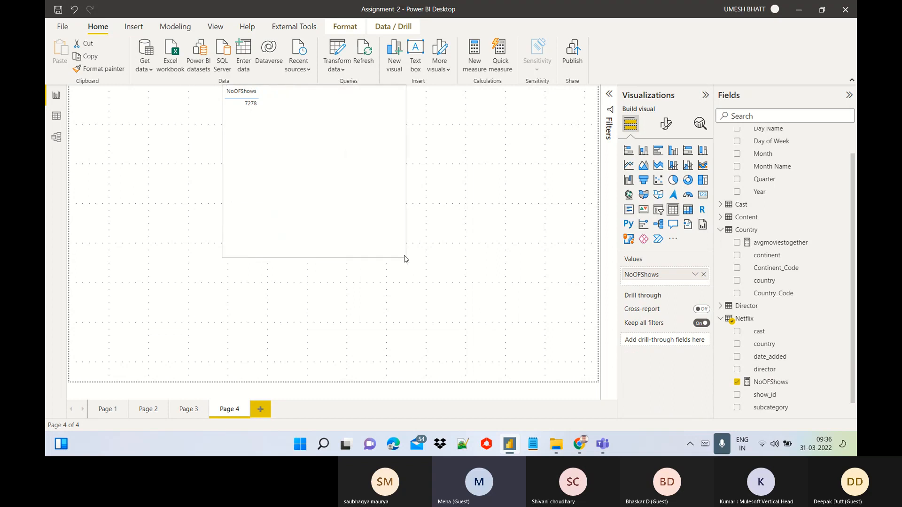
drag(334, 218, 322, 286)
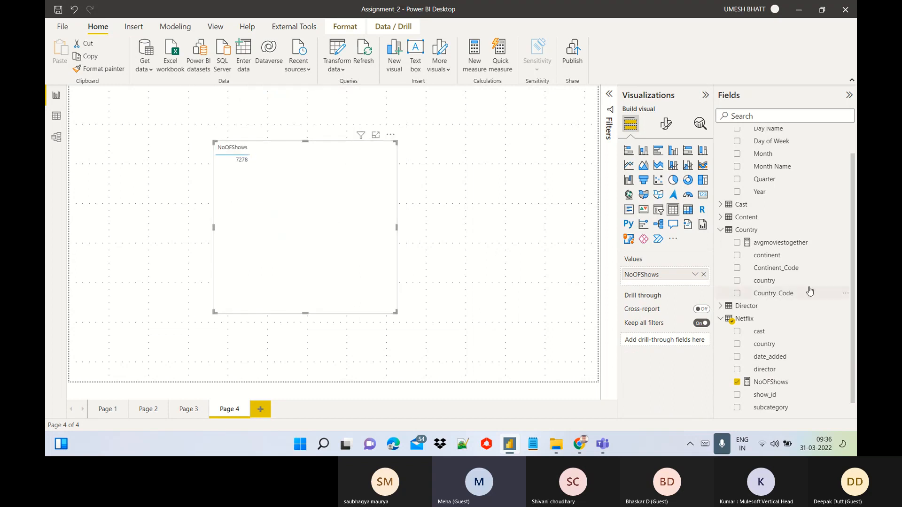
Step: Add the Netflix director and cast fields to the table visual, with its columns ordered director, cast, NoOFShows
click(736, 346)
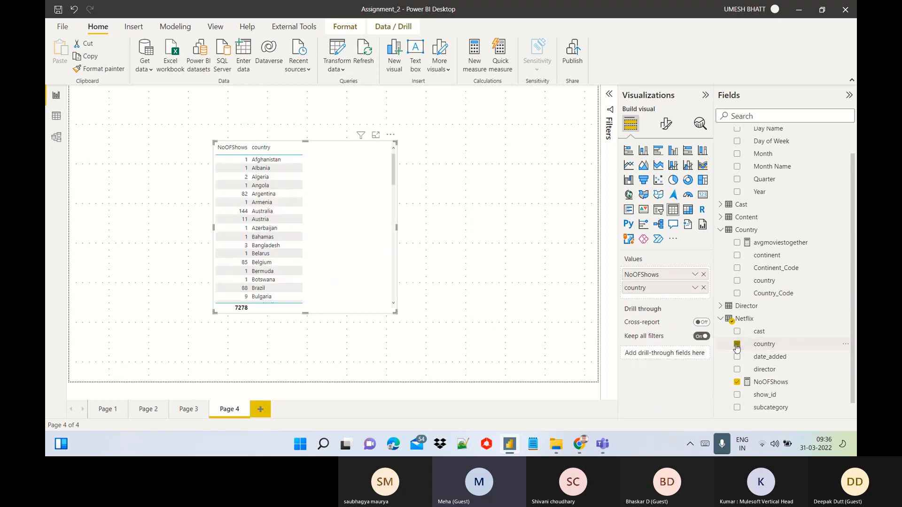
click(737, 347)
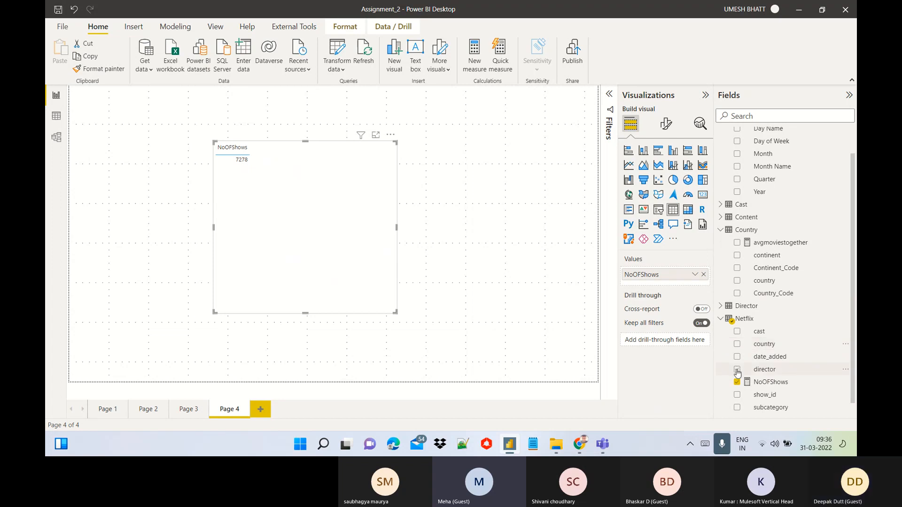
click(737, 370)
click(737, 331)
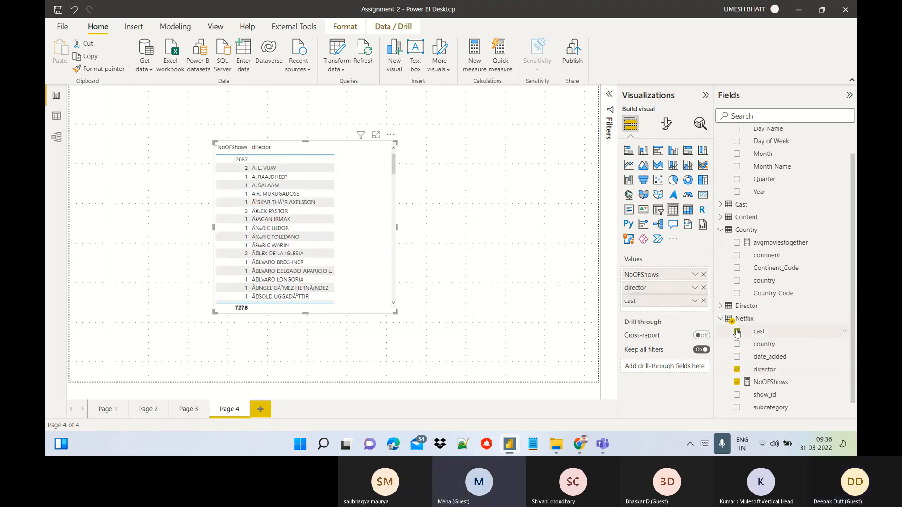
drag(645, 287, 647, 284)
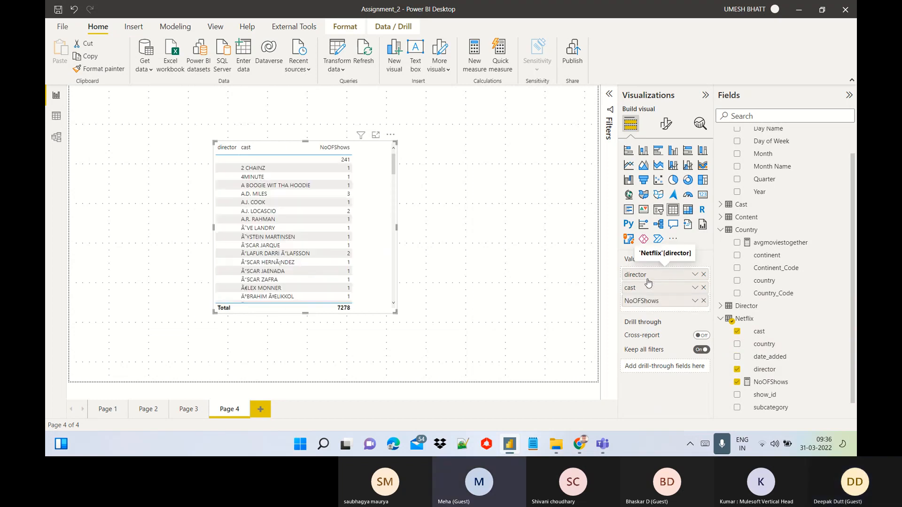
Step: Convert the table to a matrix with cast nested under director in the rows, then enlarge it and reposition it higher on the page
click(687, 211)
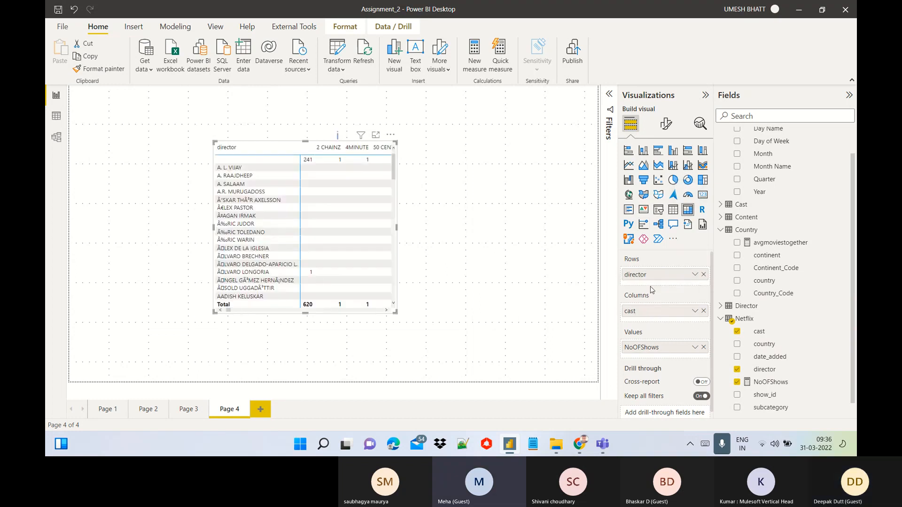
drag(653, 311, 657, 286)
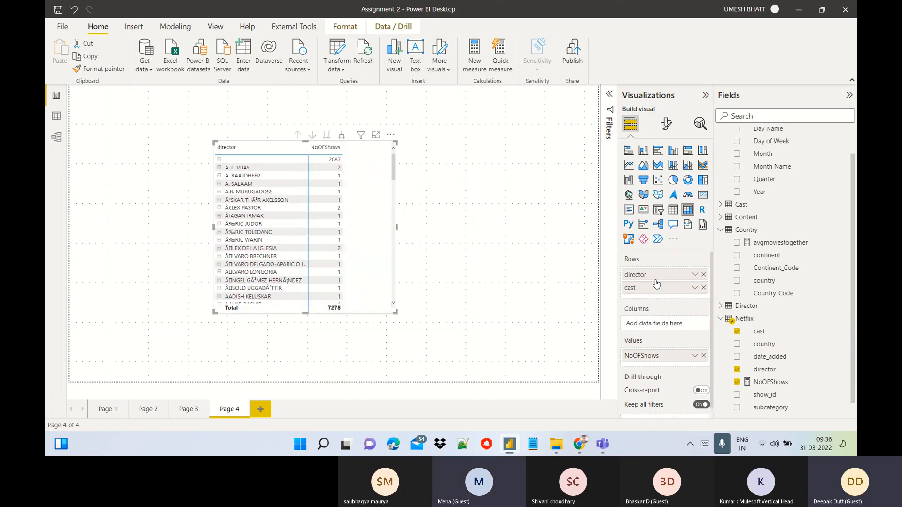
drag(394, 311, 478, 361)
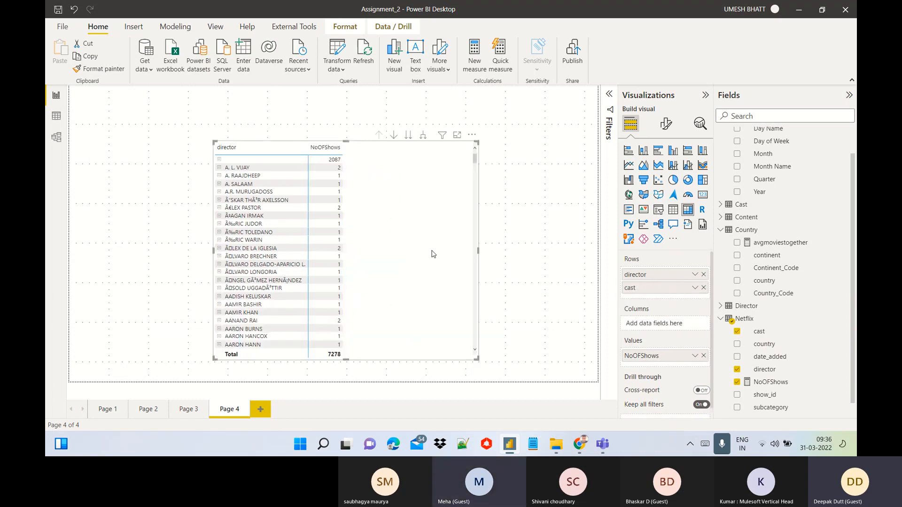
drag(379, 199, 345, 186)
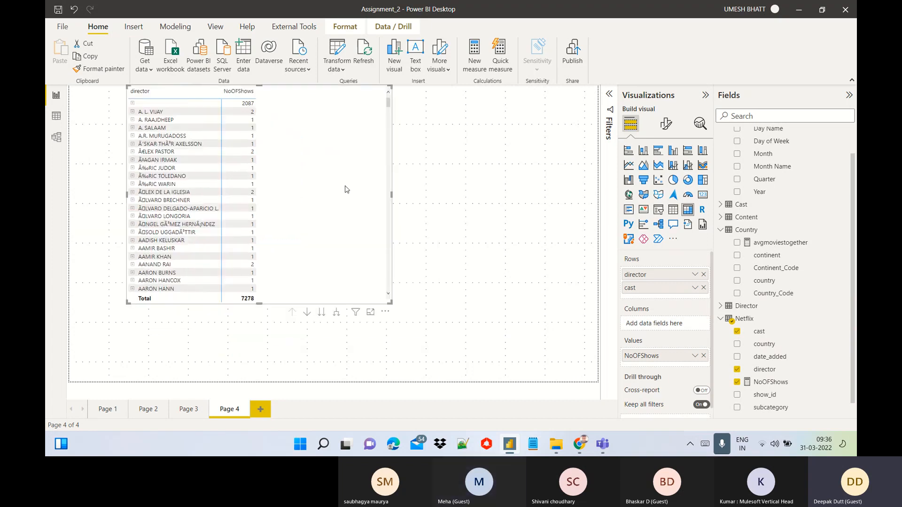
Step: Examine the cast breakdown under A. L. VIJAY in the matrix, collapse it and look through further directors' show counts
click(133, 111)
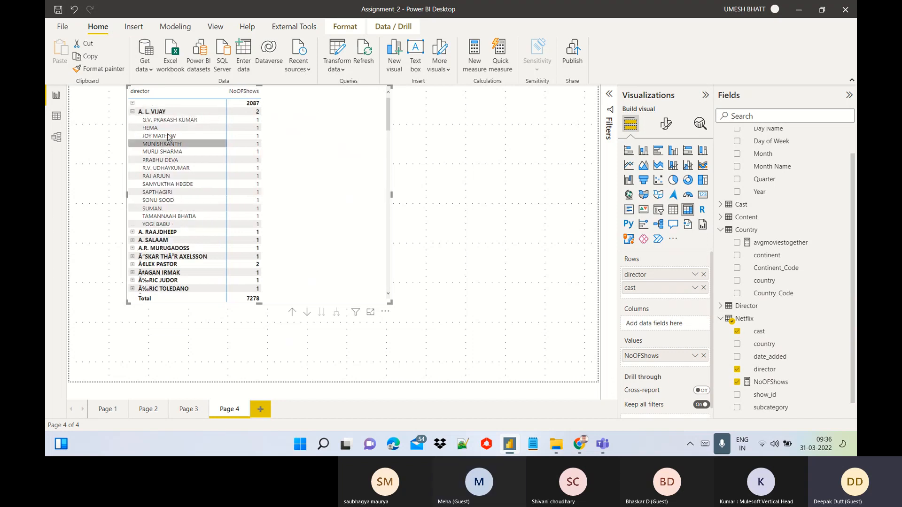
click(133, 112)
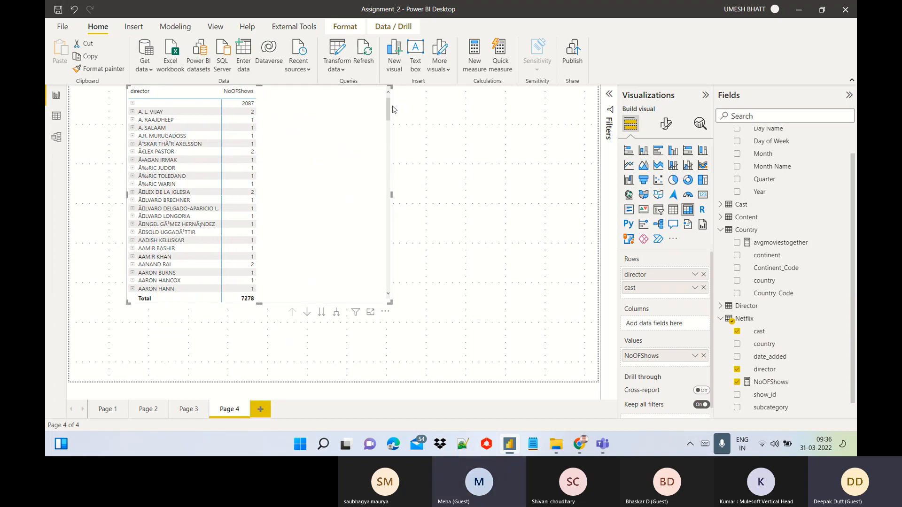
scroll(389, 112, down, 3)
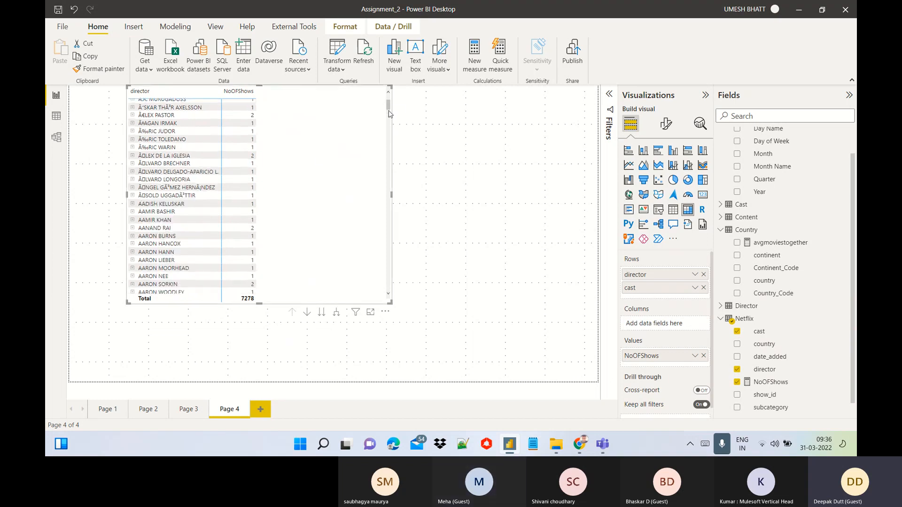
scroll(389, 115, down, 2)
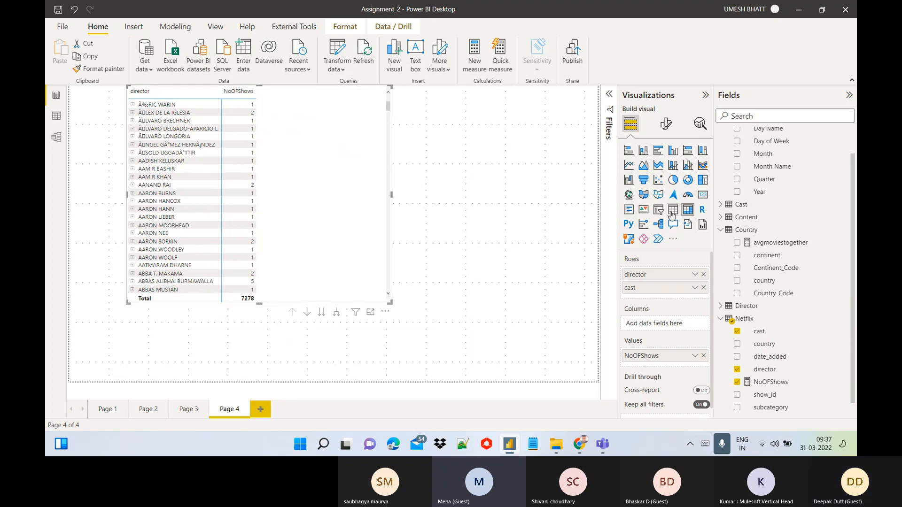
Step: Convert the matrix back to a table visual listing director, cast and NoOFShows, and enlarge it
click(672, 211)
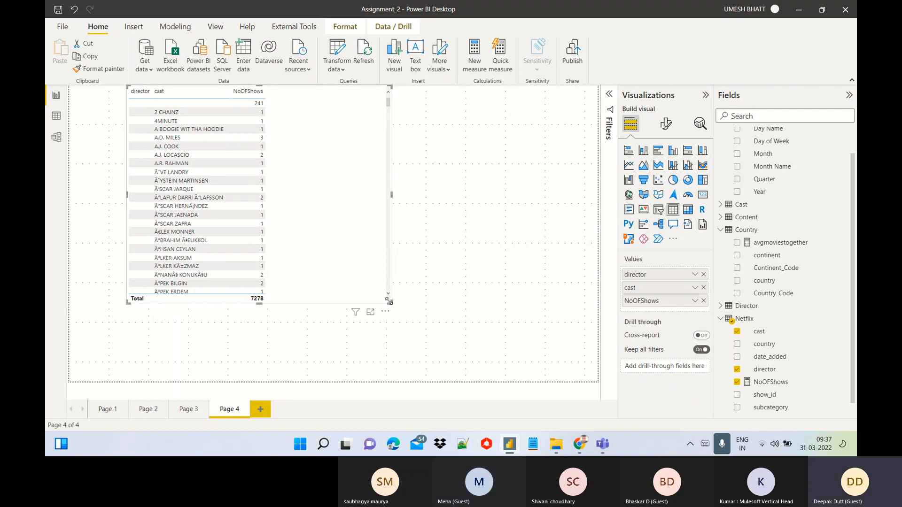
drag(390, 304, 457, 312)
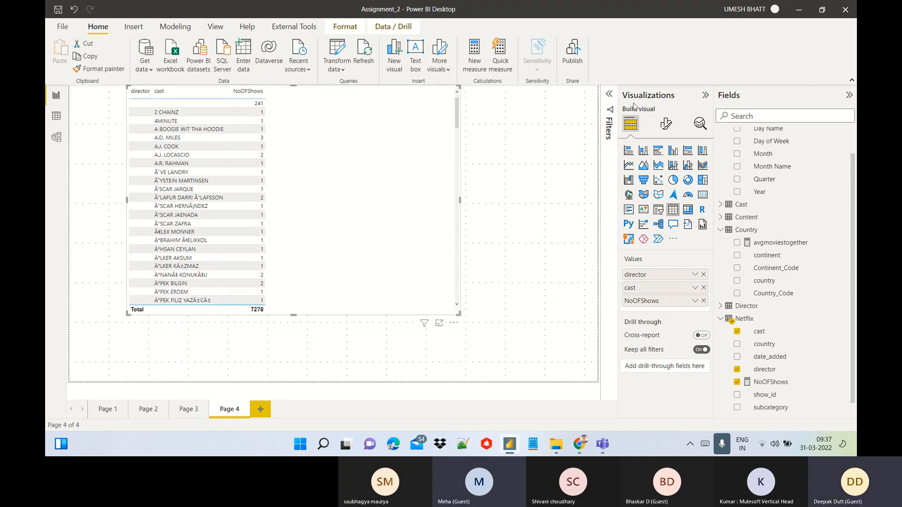
Step: Filter the table visual to exclude blank values in both the cast and director fields
click(610, 95)
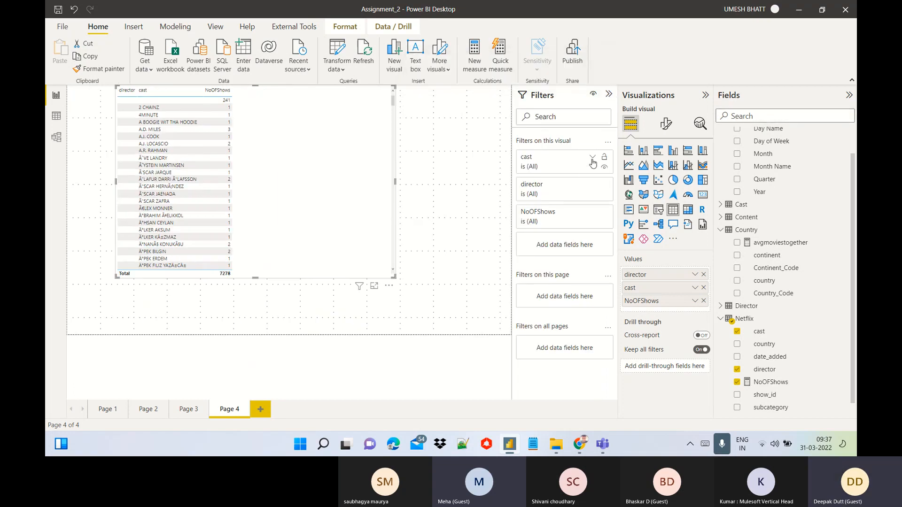
click(592, 158)
click(528, 224)
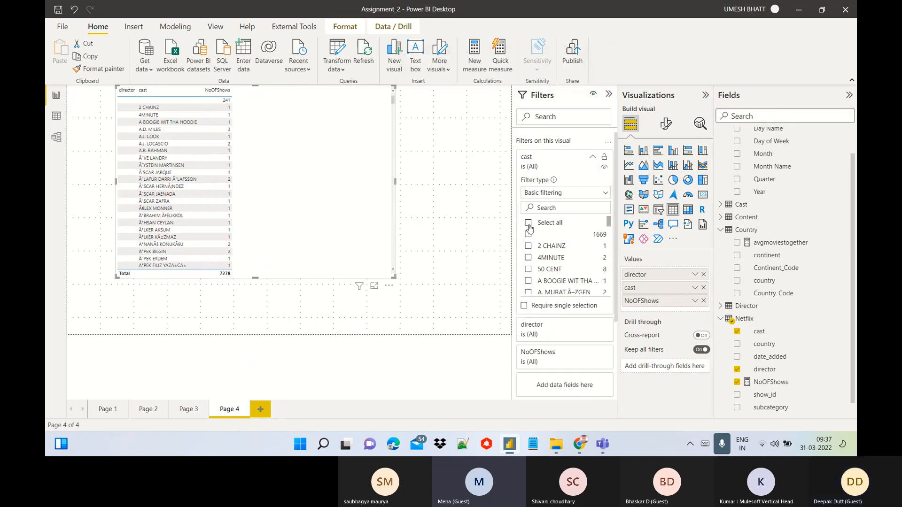
click(528, 234)
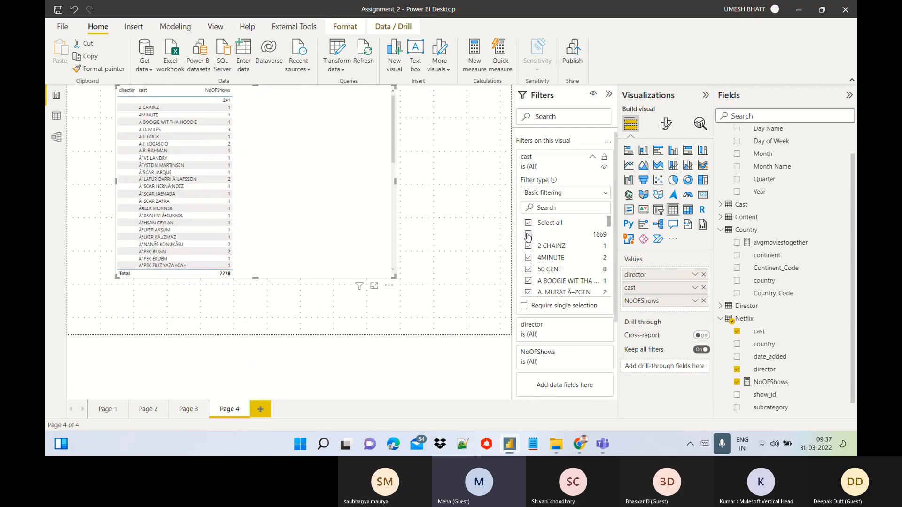
click(592, 158)
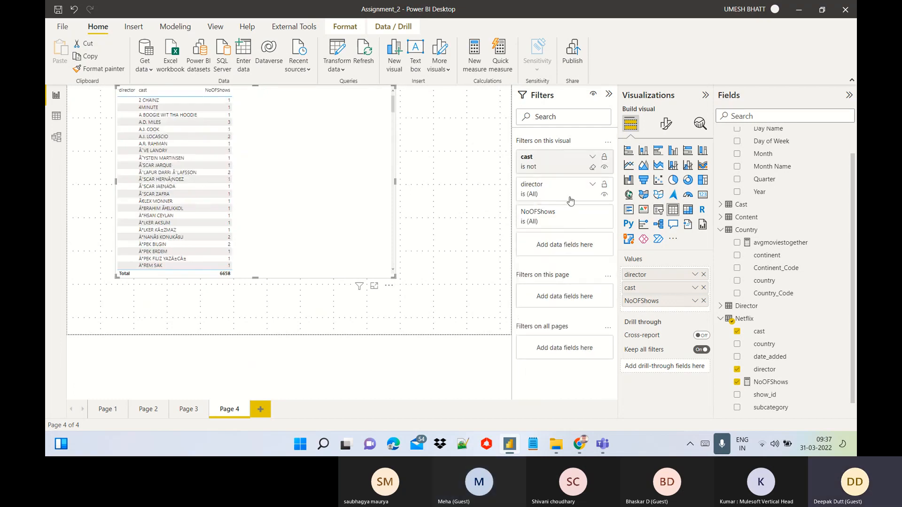
click(592, 187)
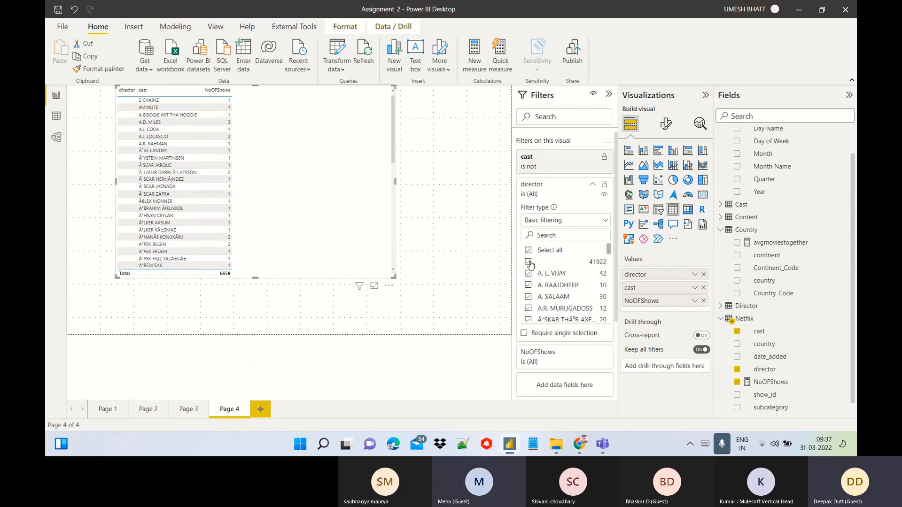
click(528, 251)
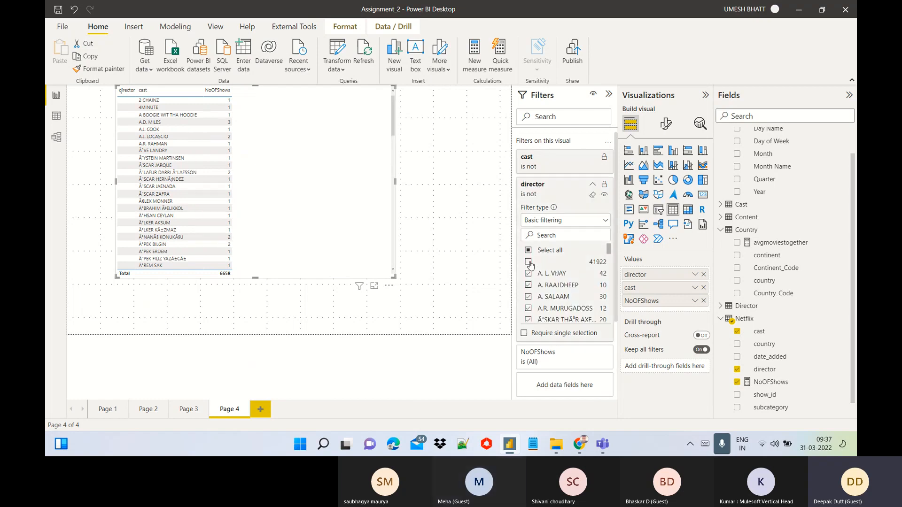
click(593, 186)
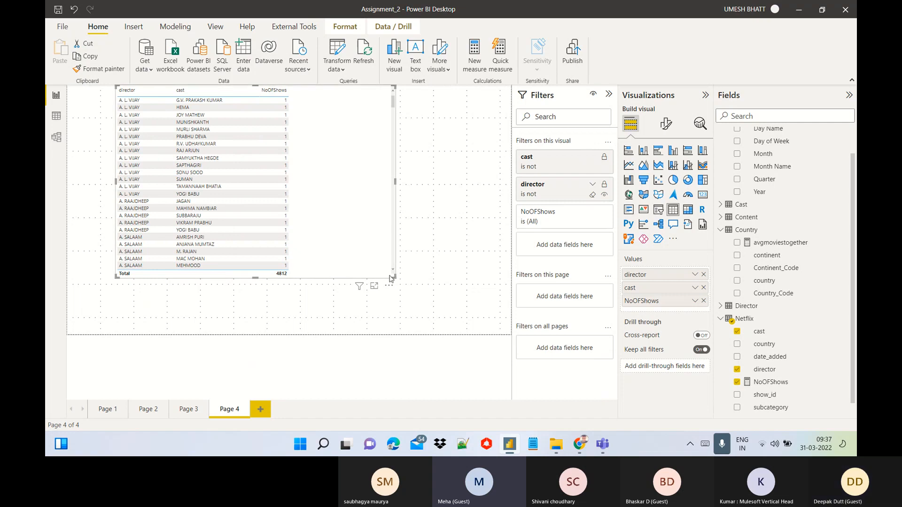
Step: Sort the table visual by NoOFShows in descending order and show the Netflix table's underlying data
drag(394, 276, 406, 285)
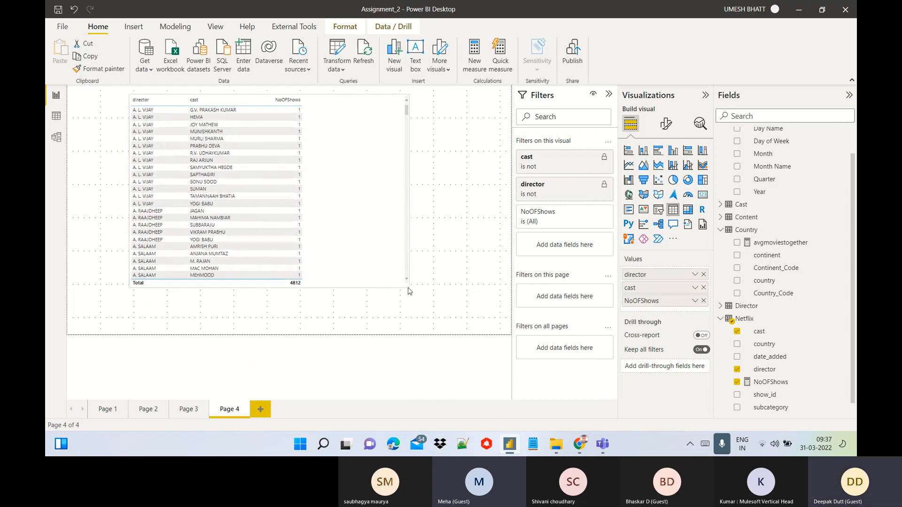
click(284, 104)
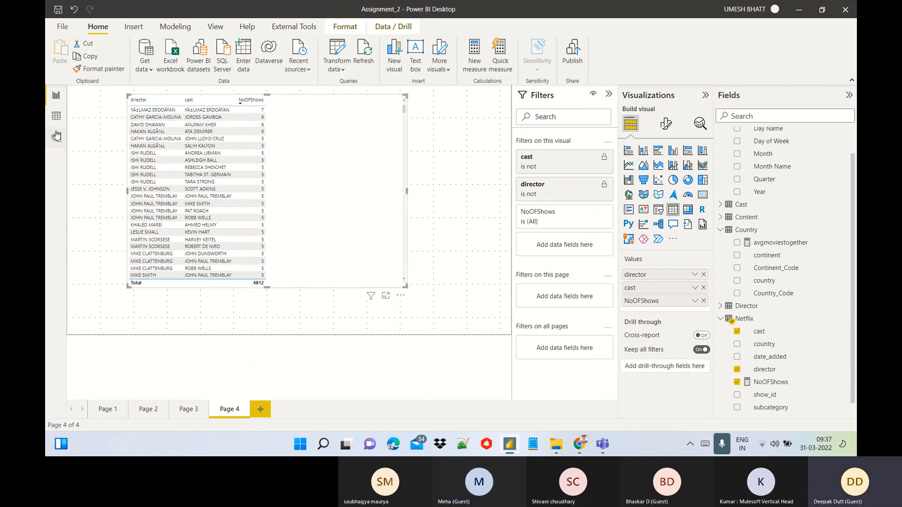
click(56, 117)
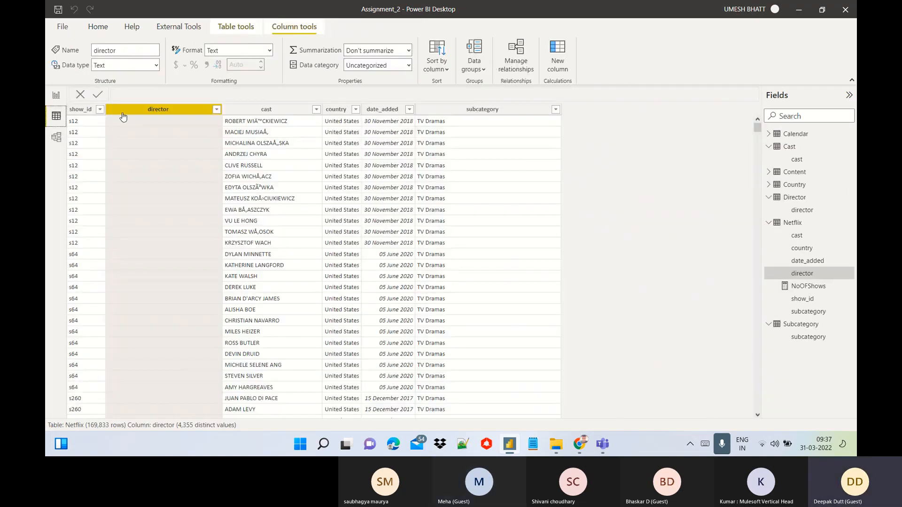
click(216, 113)
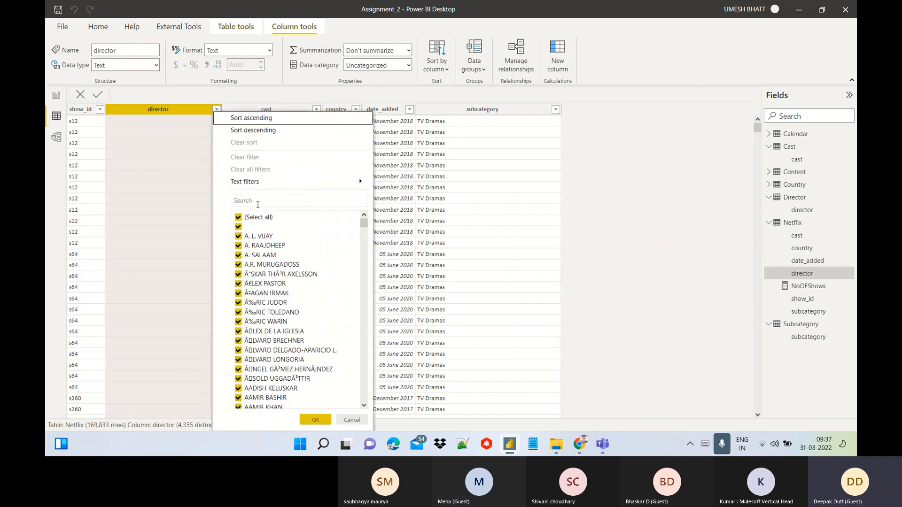
click(258, 202)
text(davi)
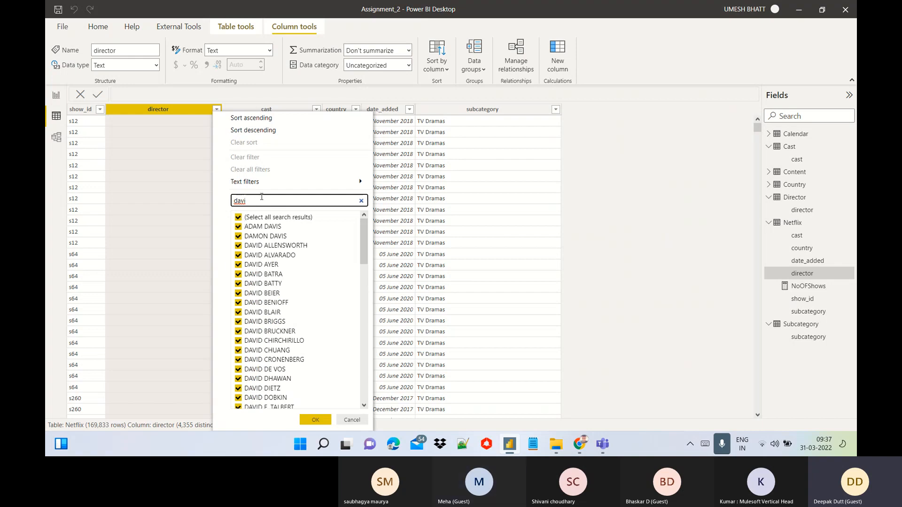
click(271, 187)
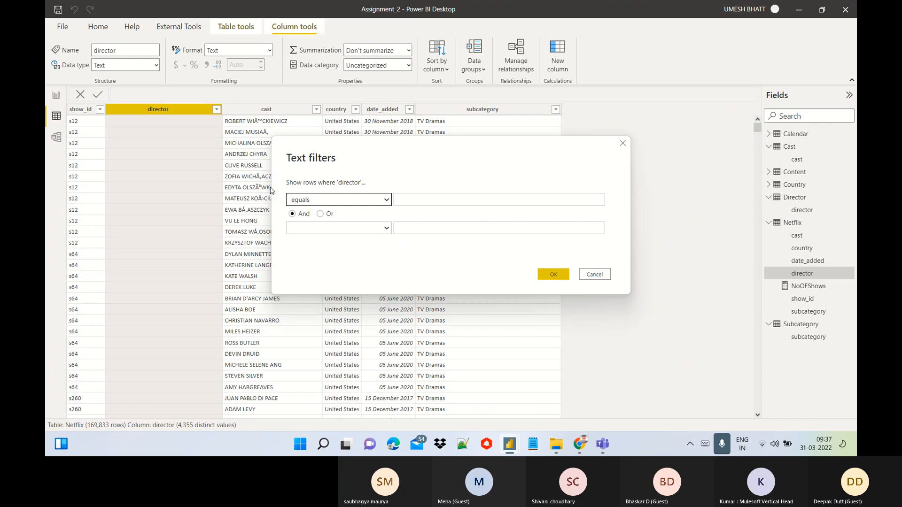
click(594, 276)
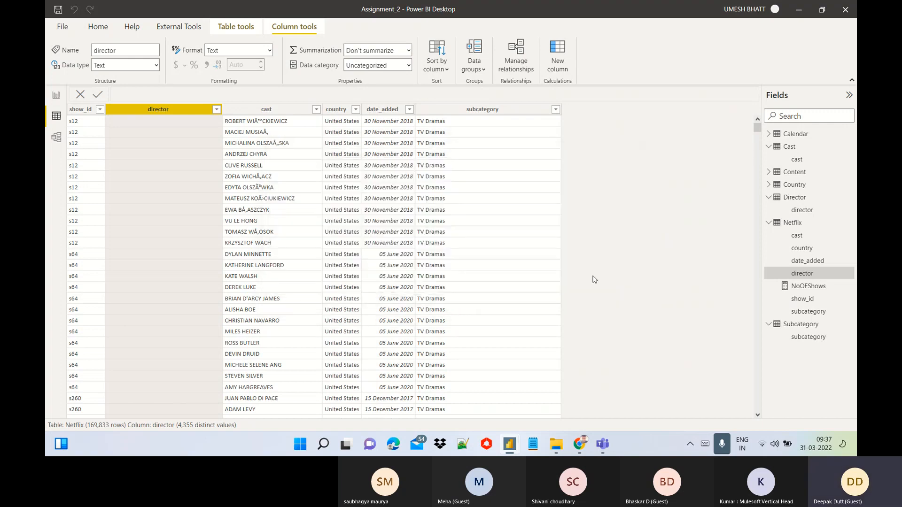
Step: Filter the Netflix table's director column to DAVID DHAWAN only
click(216, 109)
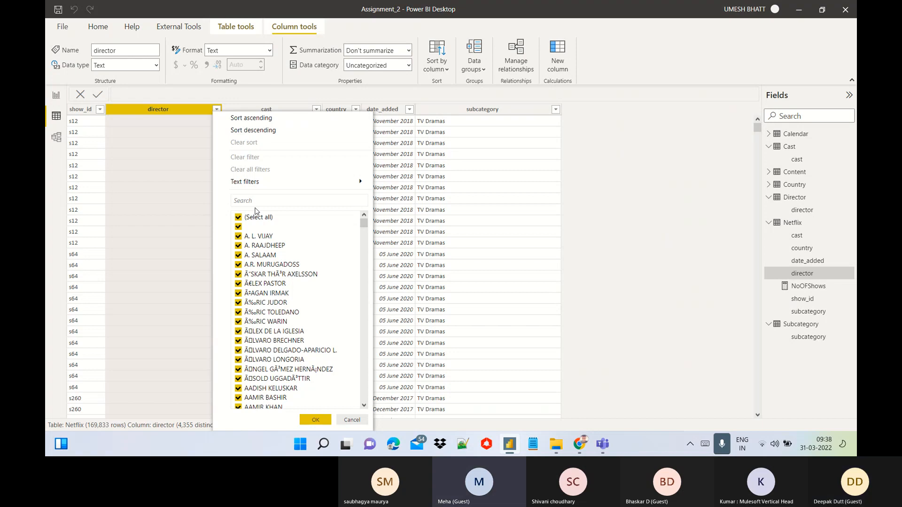
click(263, 201)
text(david dha)
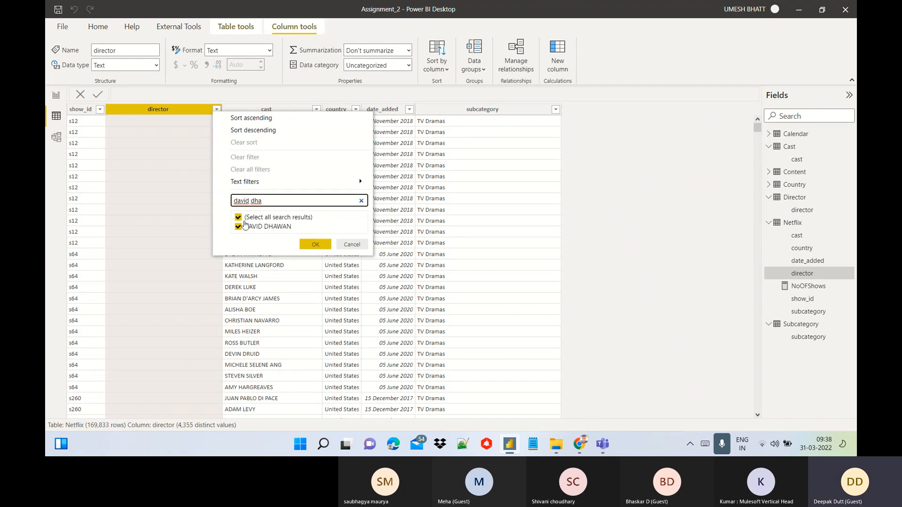
click(312, 245)
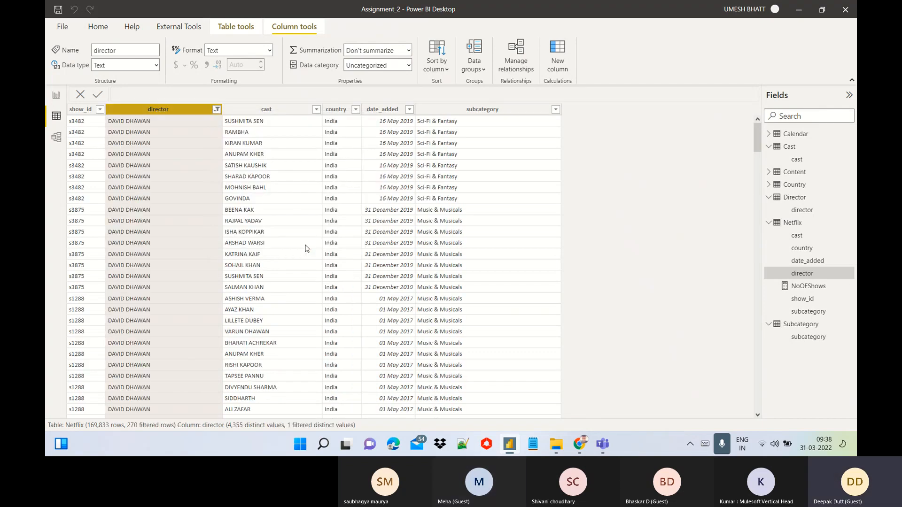
Step: Filter the cast column to ANUPAM KHER only and check the distinct show_id values of the filtered rows
click(317, 110)
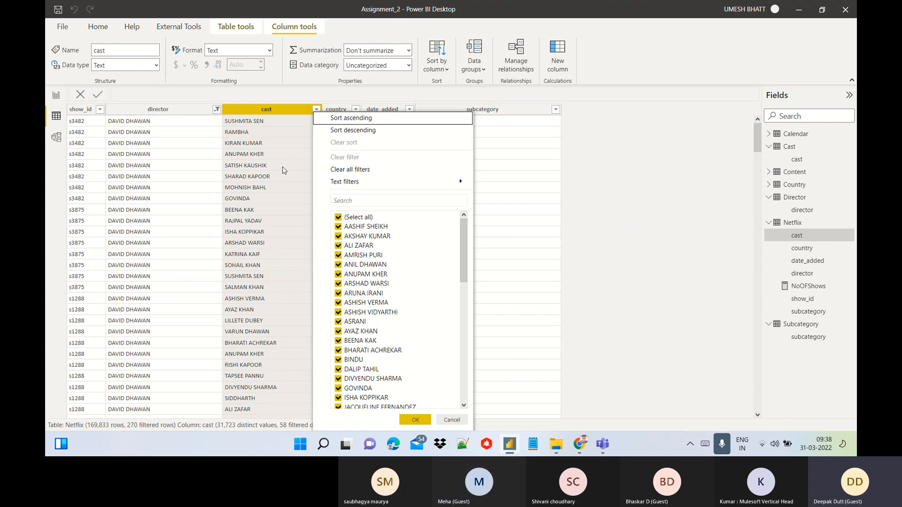
click(338, 217)
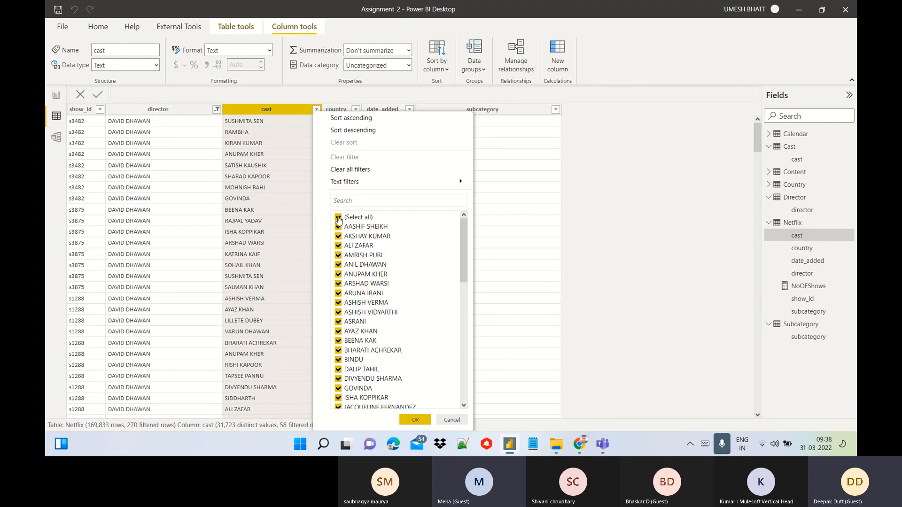
click(338, 274)
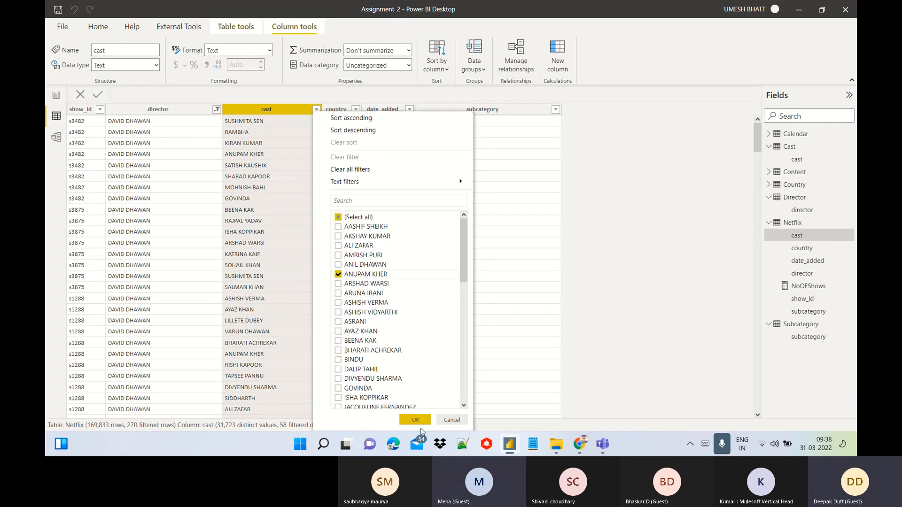
click(416, 419)
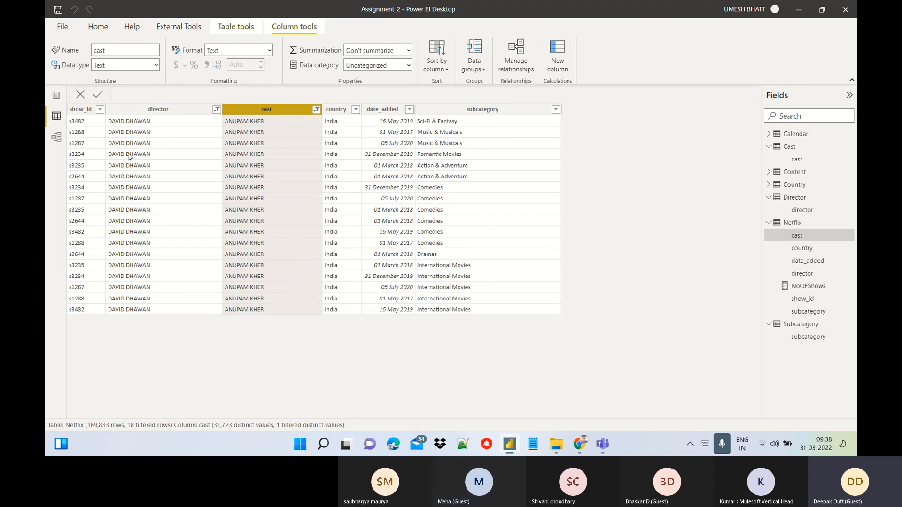
click(100, 109)
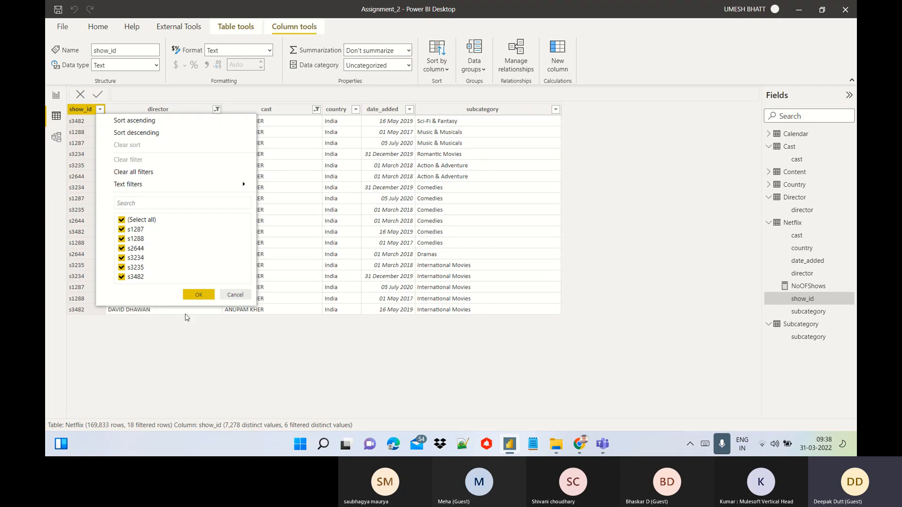
click(233, 295)
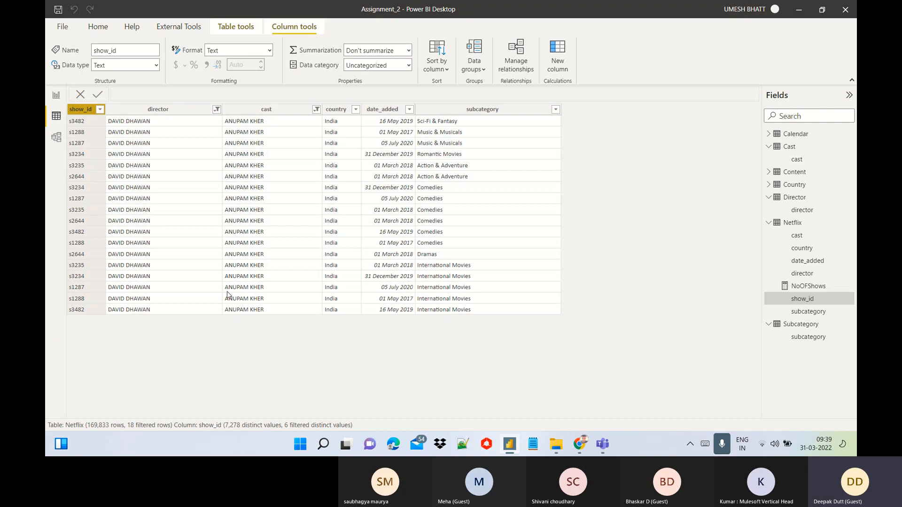
Step: Return to the report, move the director and cast table visual toward the page's left edge and narrow it slightly
click(58, 95)
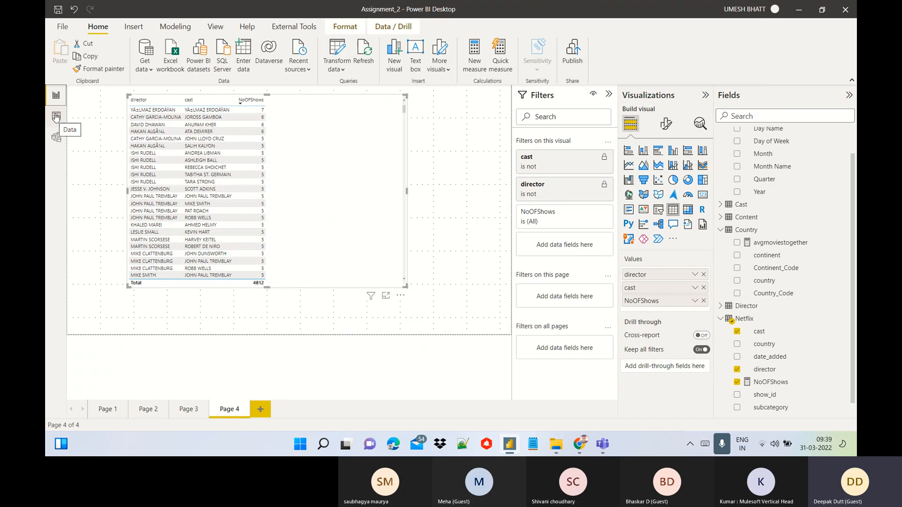
drag(359, 128, 331, 133)
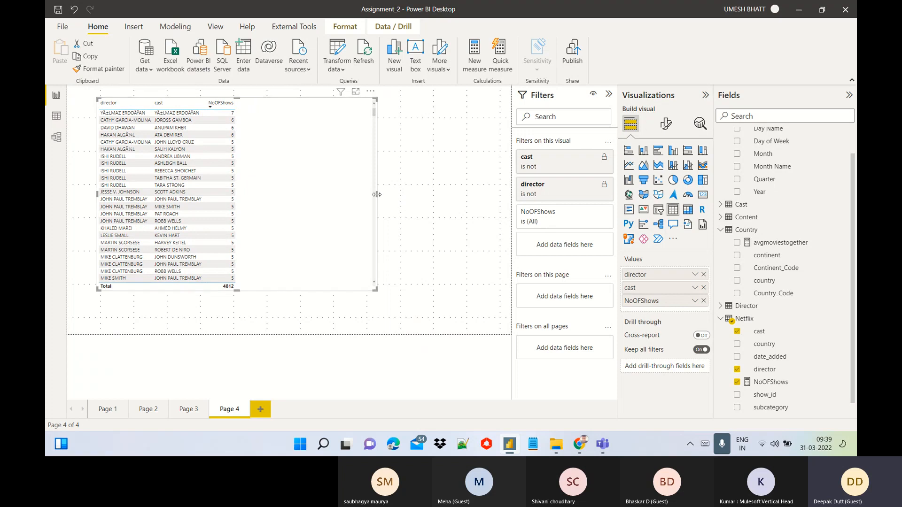
mouse_move(377, 194)
mouse_down()
mouse_move(346, 191)
mouse_move(359, 193)
mouse_up()
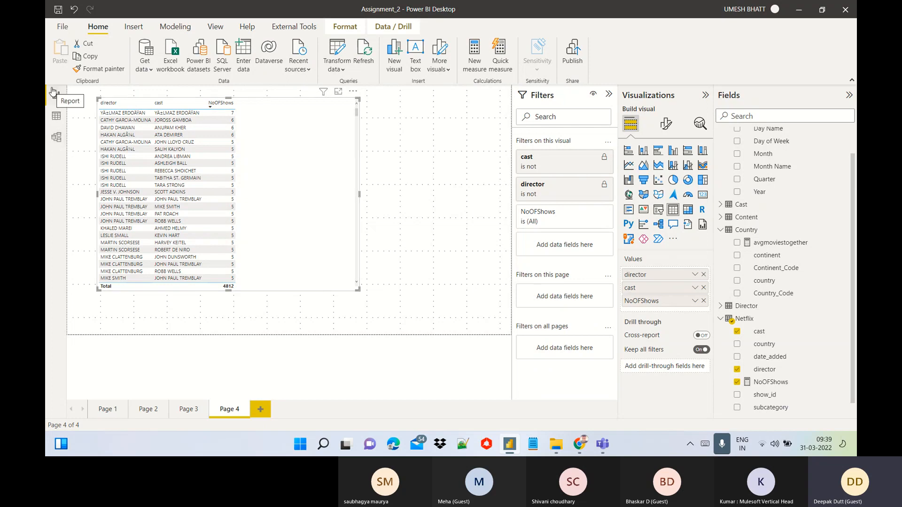
Step: Review the assignment text on Page 1 and examine the distinct date_added values of the filtered Netflix rows
click(104, 413)
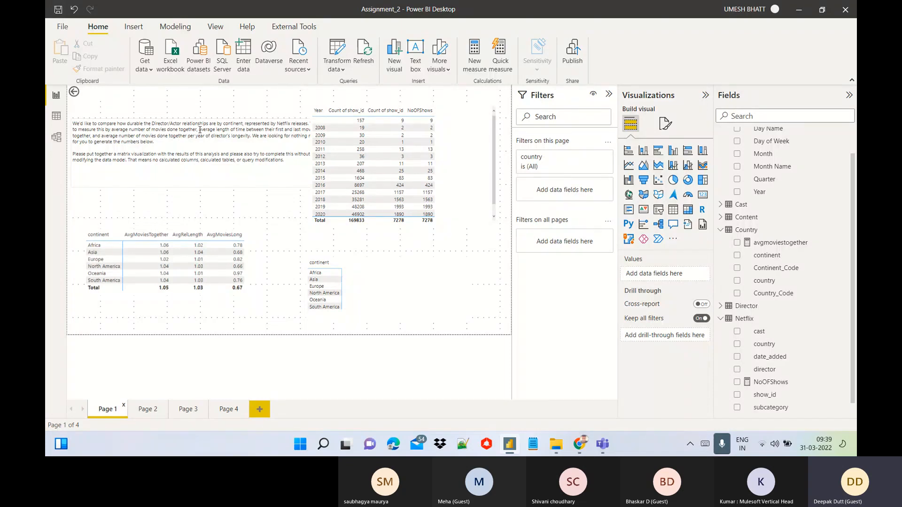
click(56, 115)
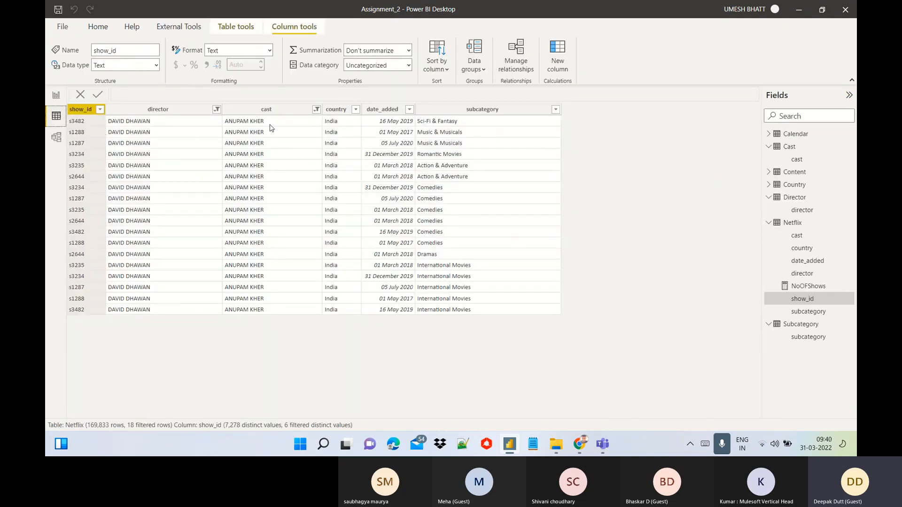
click(409, 109)
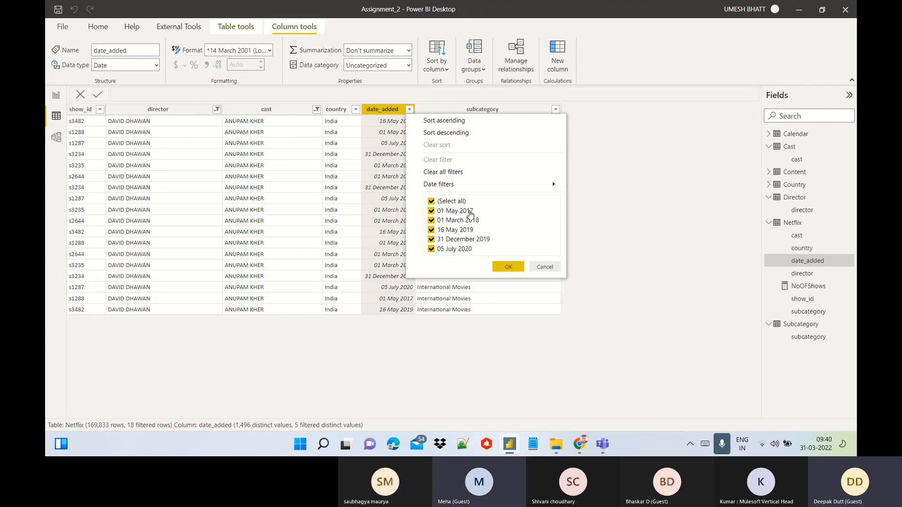
Step: Examine the Content table's duration values, recheck the assignment text on Page 1 and return to the table data
click(794, 174)
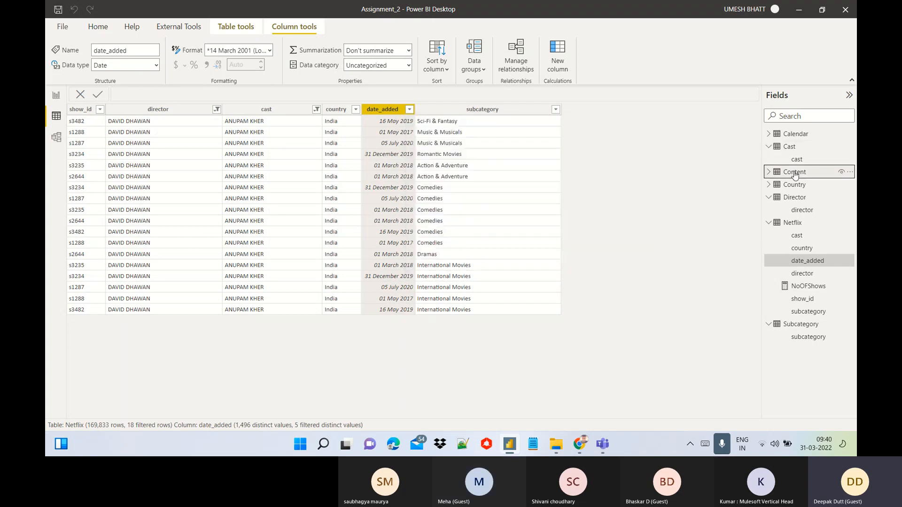
click(794, 174)
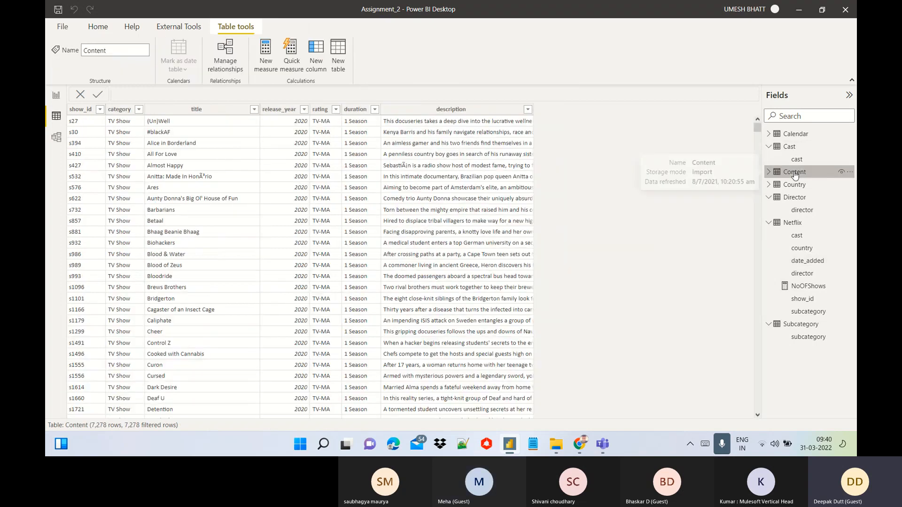
click(356, 109)
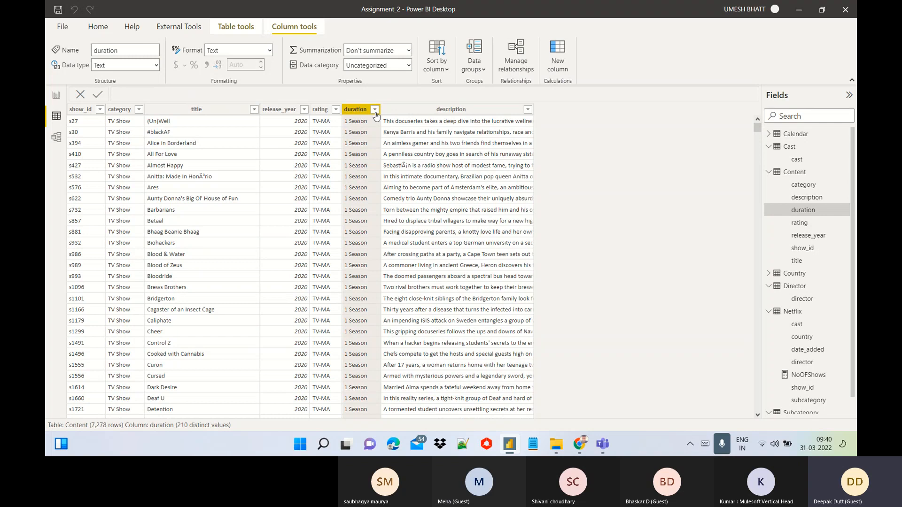
click(376, 111)
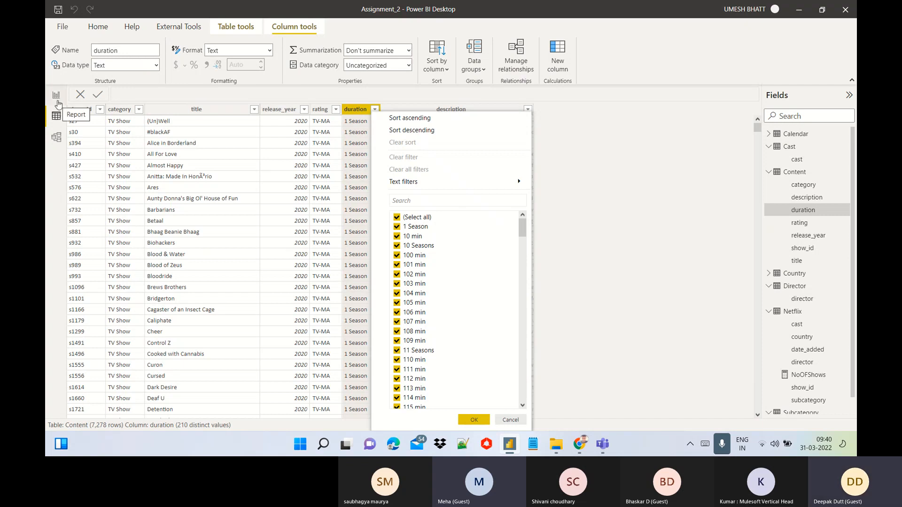
click(56, 97)
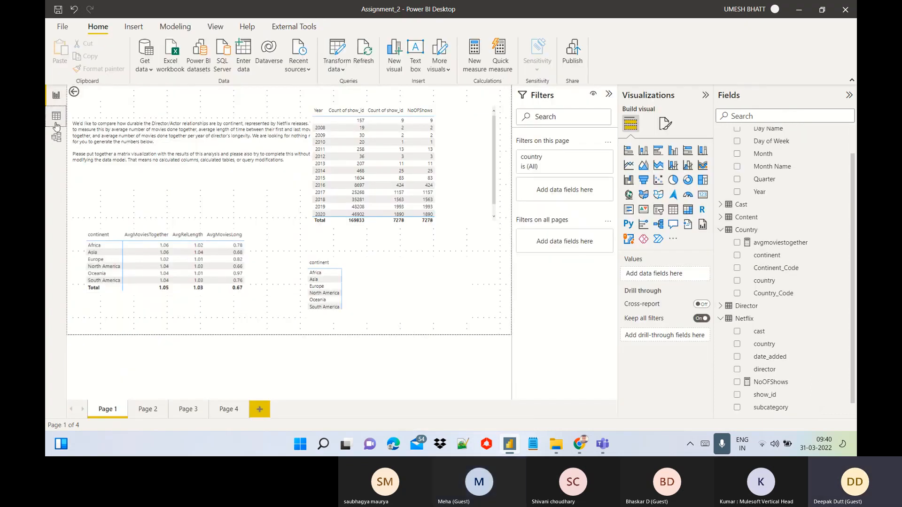
click(56, 116)
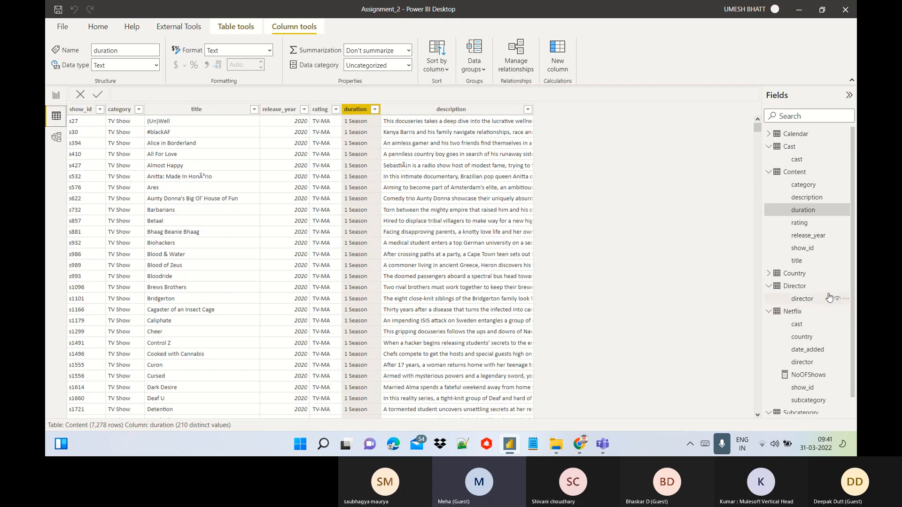
Step: Examine the distinct show_id and date_added values of the filtered director and cast rows in the Netflix table
click(796, 314)
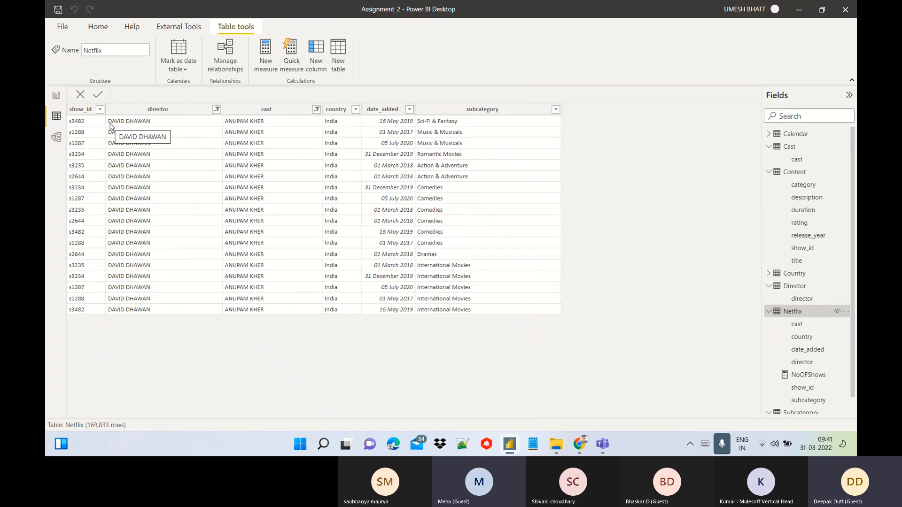
click(100, 110)
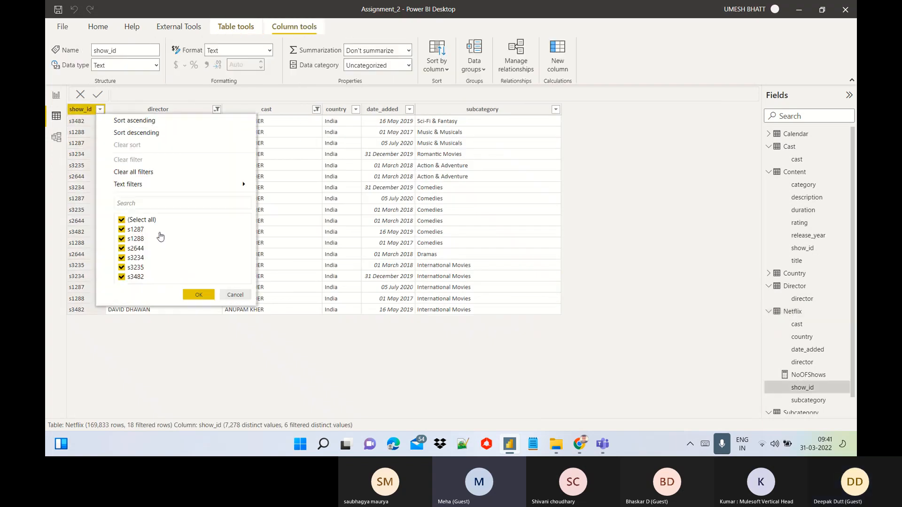
click(235, 295)
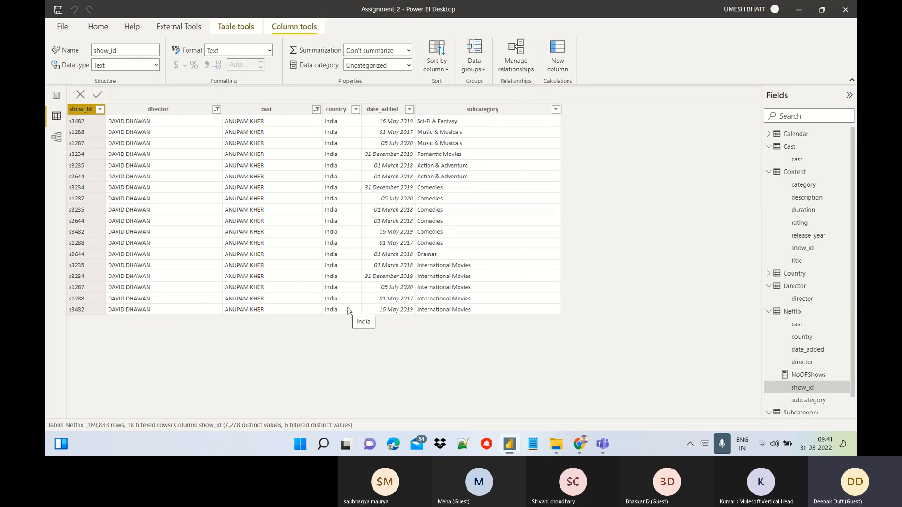
click(411, 109)
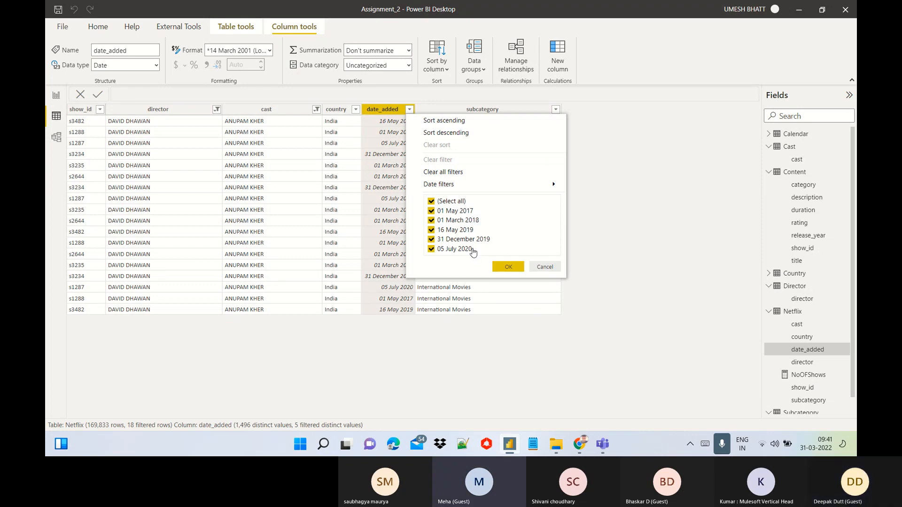
click(545, 266)
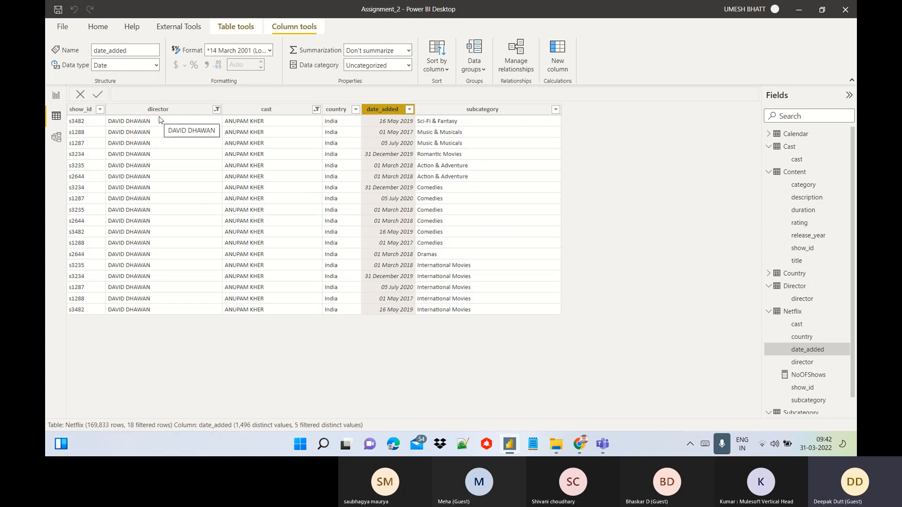
click(409, 111)
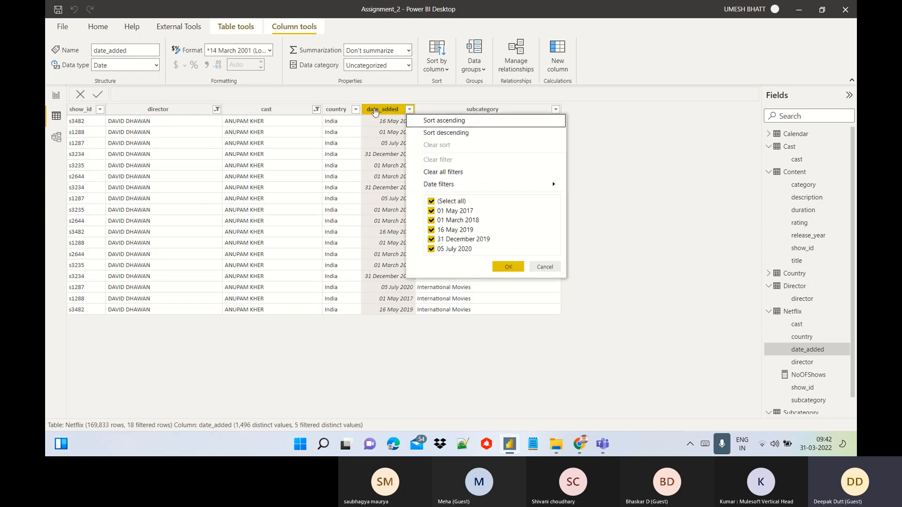
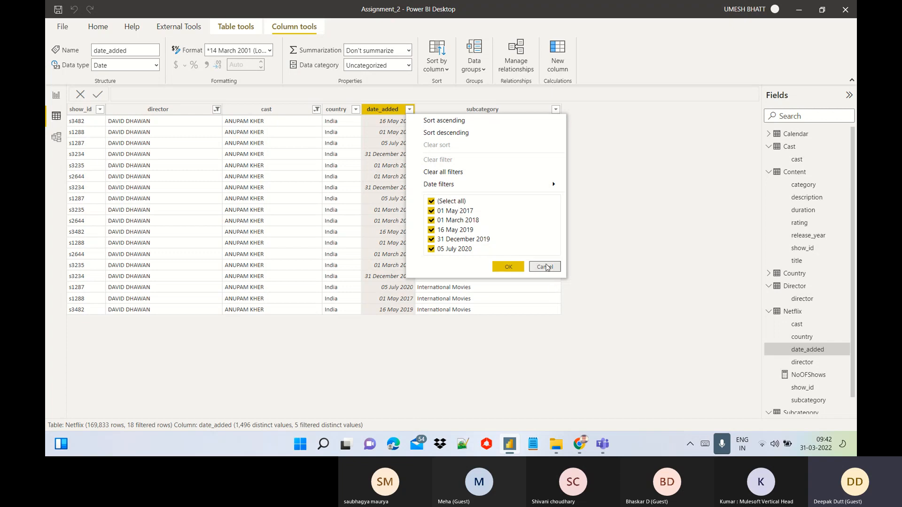
click(546, 267)
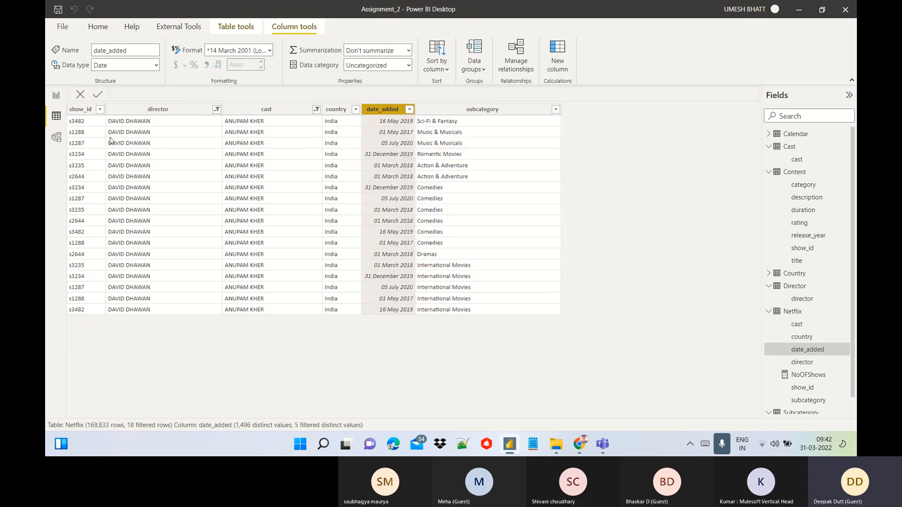
Step: Return to the report and narrow the yearly show count table on Page 1 from its left side to uncover the assignment text
click(57, 96)
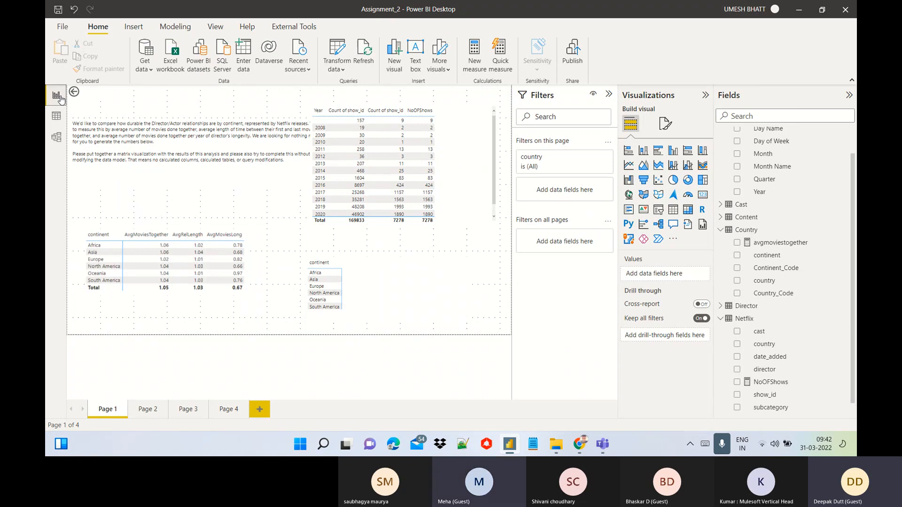
click(486, 168)
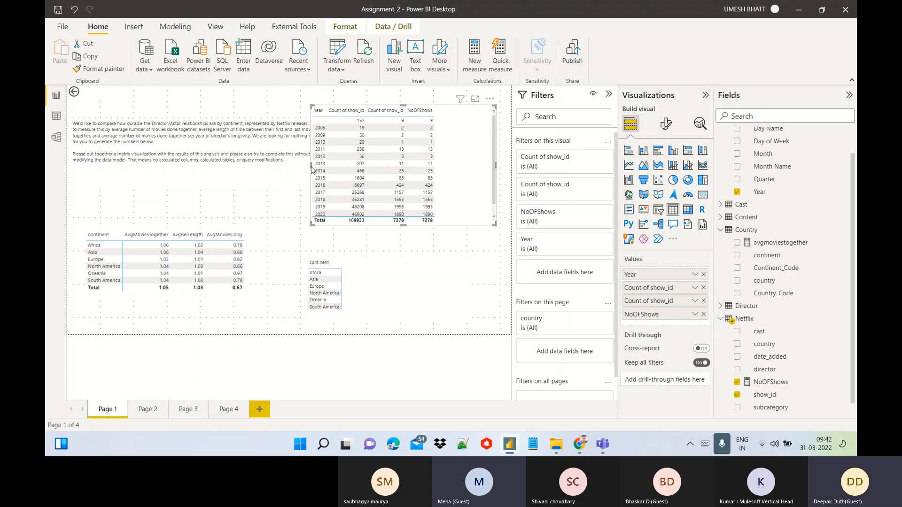
drag(310, 166, 356, 168)
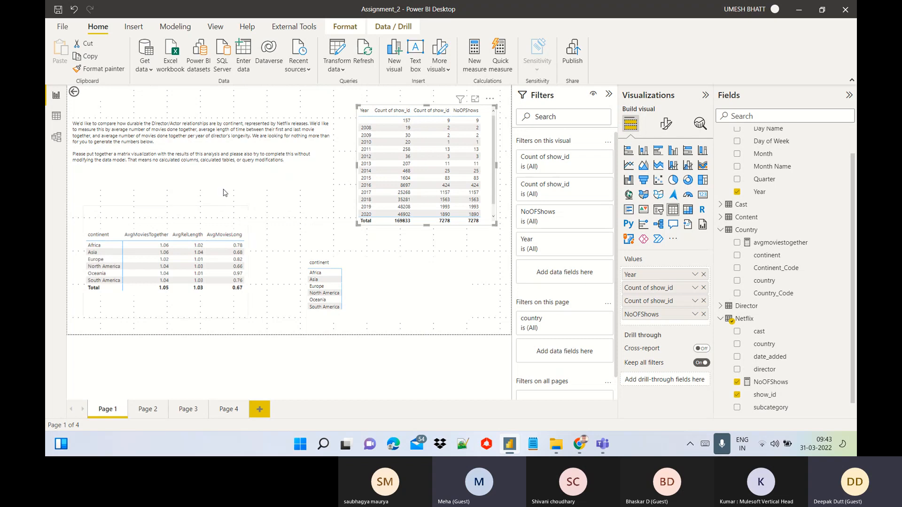
click(291, 171)
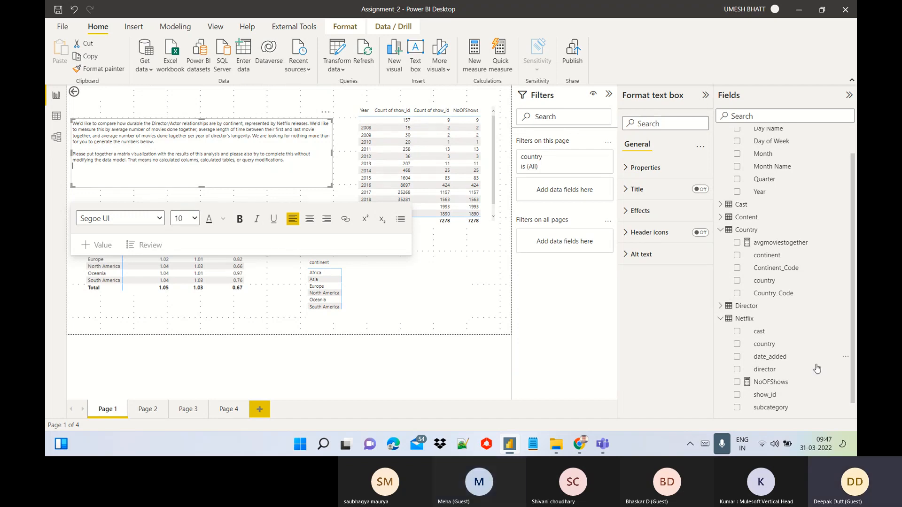
Step: Rename the NoOFShows measure to NoOFShowsworkedtogether in its formula
click(769, 382)
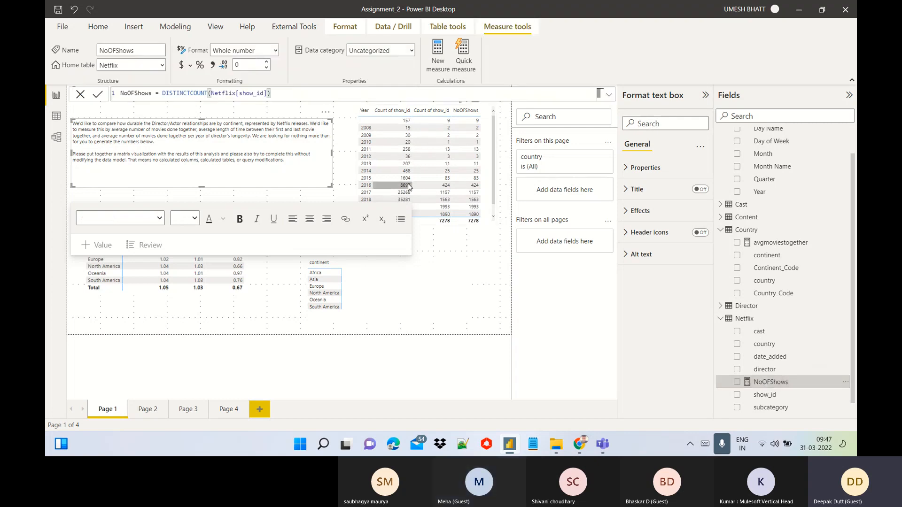
double_click(152, 93)
text(Workedto)
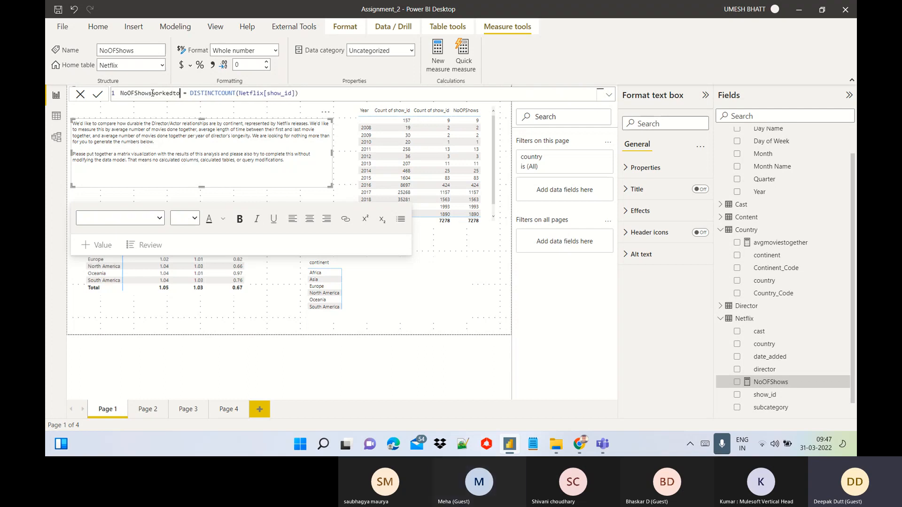
key(BackSpace)
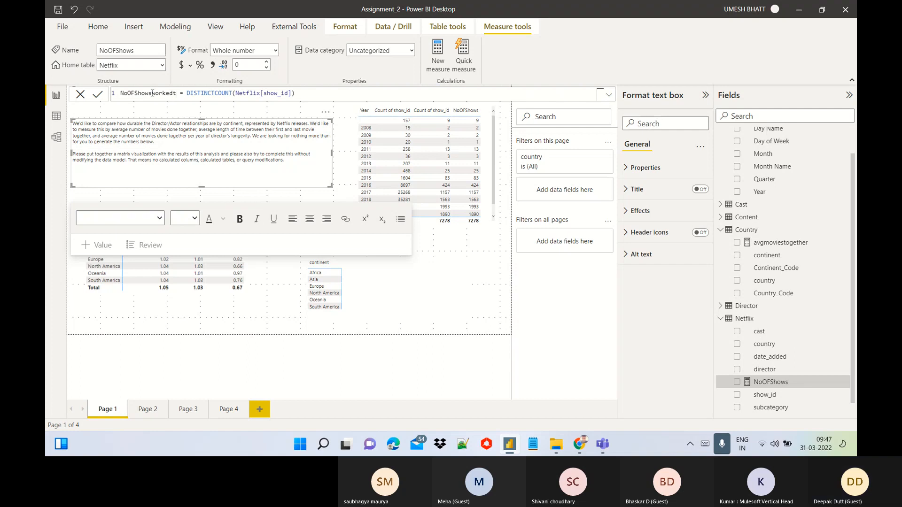
text(ogether)
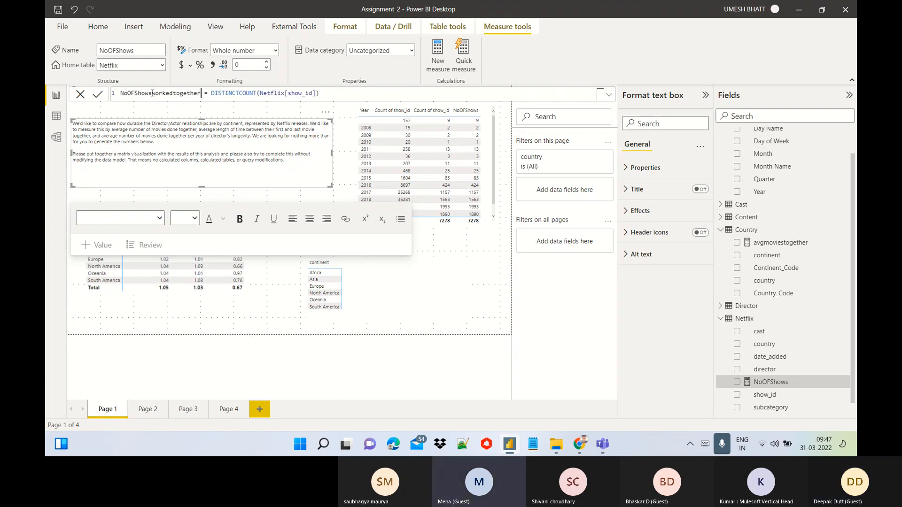
Step: Wrap the measure's DISTINCTCOUNT(Netflix[show_id]) expression in a CALCULATE function
click(211, 92)
text(cal)
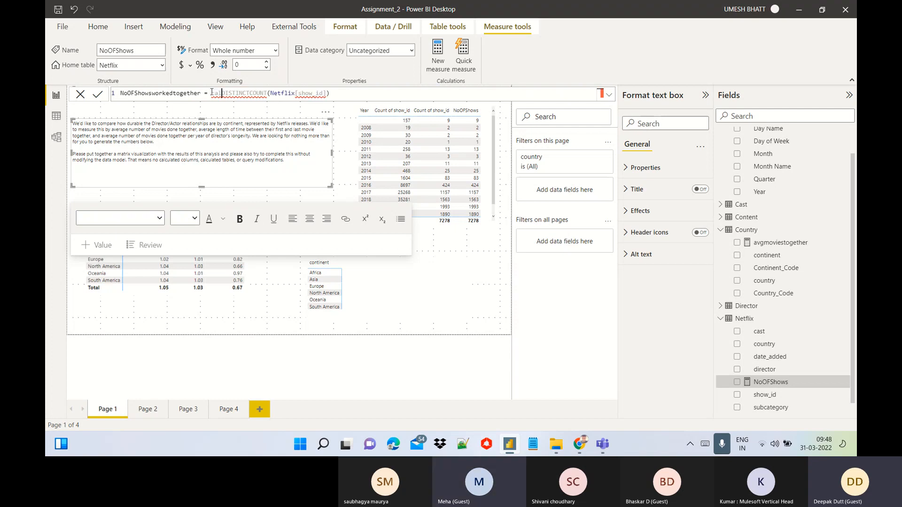
text(culat)
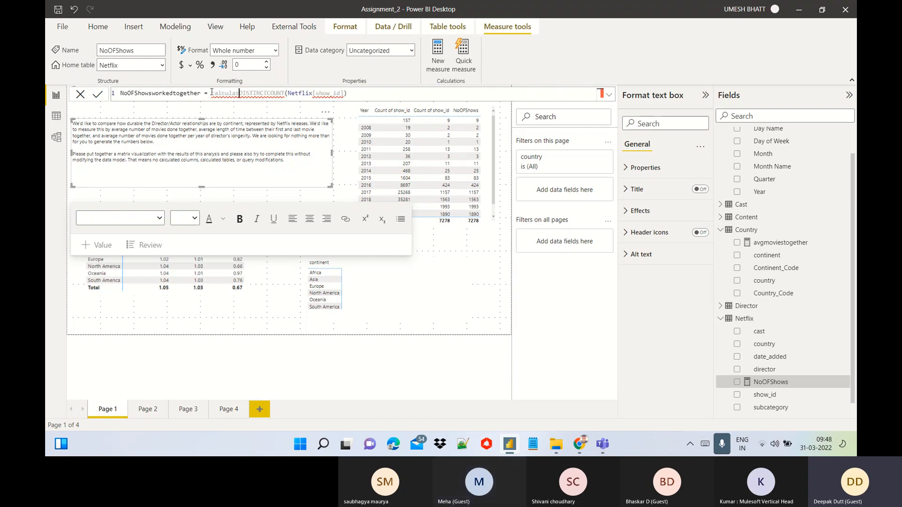
text(e)
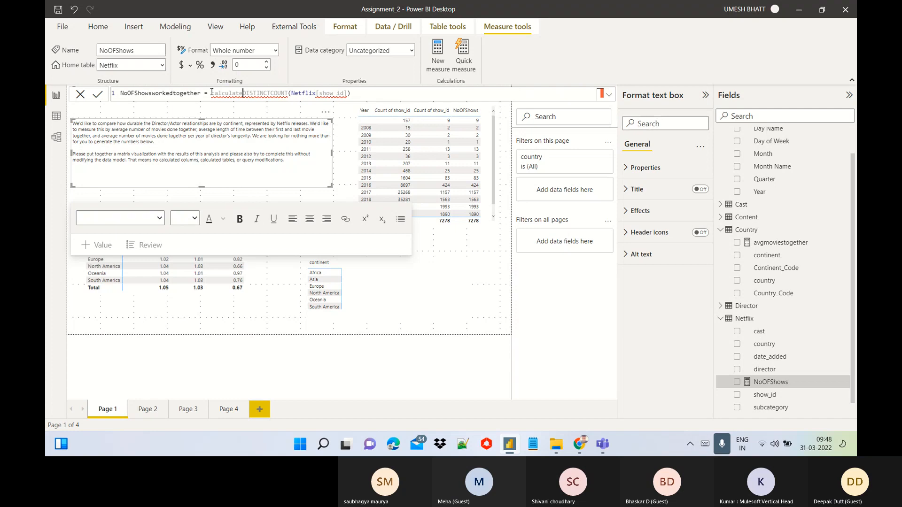
text(()
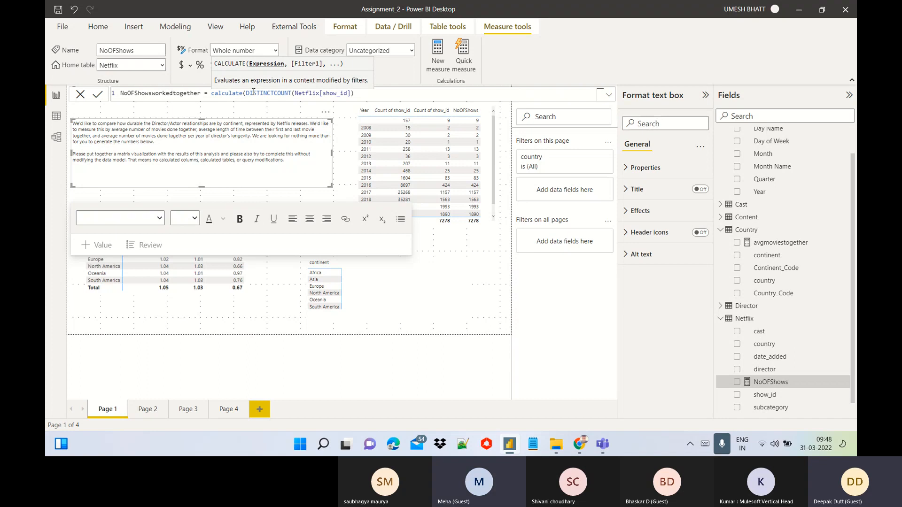
Step: Add the filter condition Netflix[cast] <> BLANK() to the CALCULATE expression
text(,)
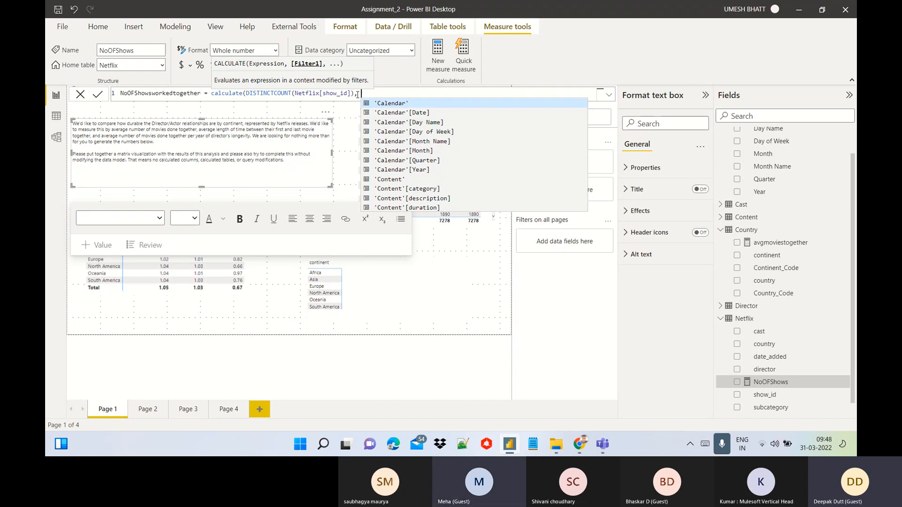
text(cast)
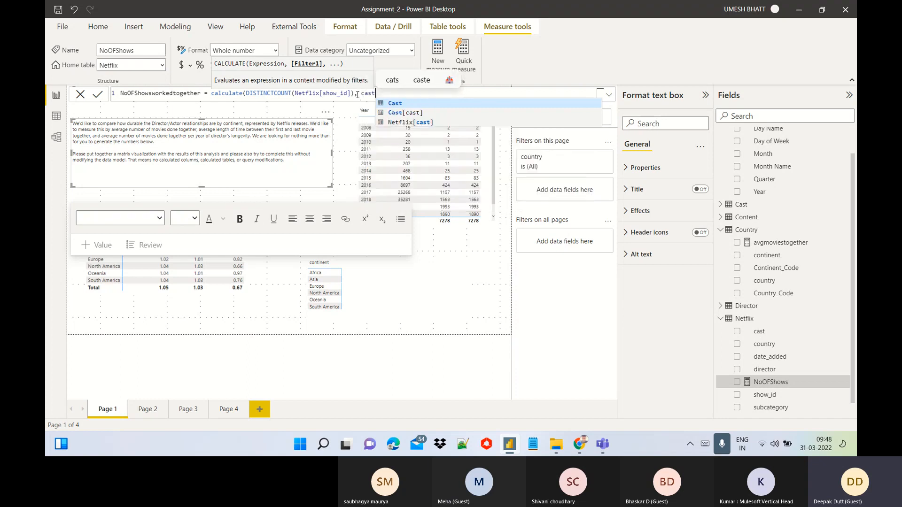
key(Down)
key(Down)
key(Tab)
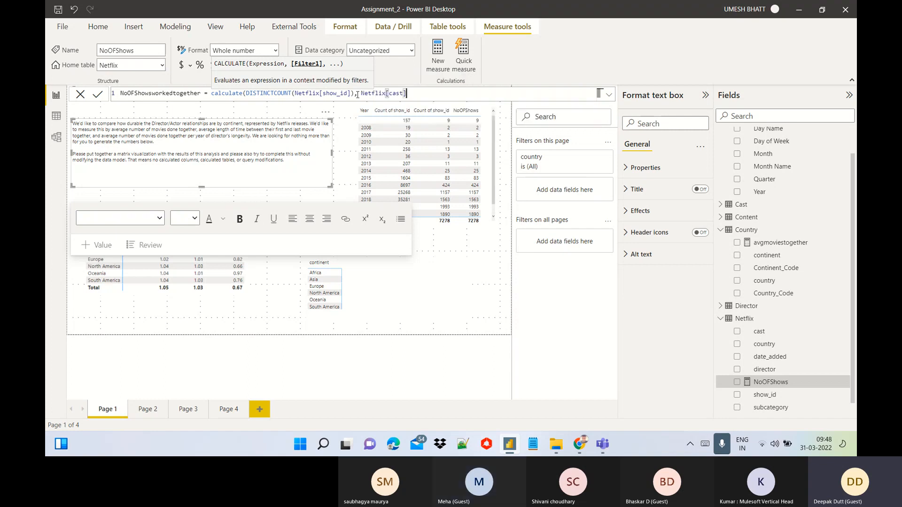
text(,)
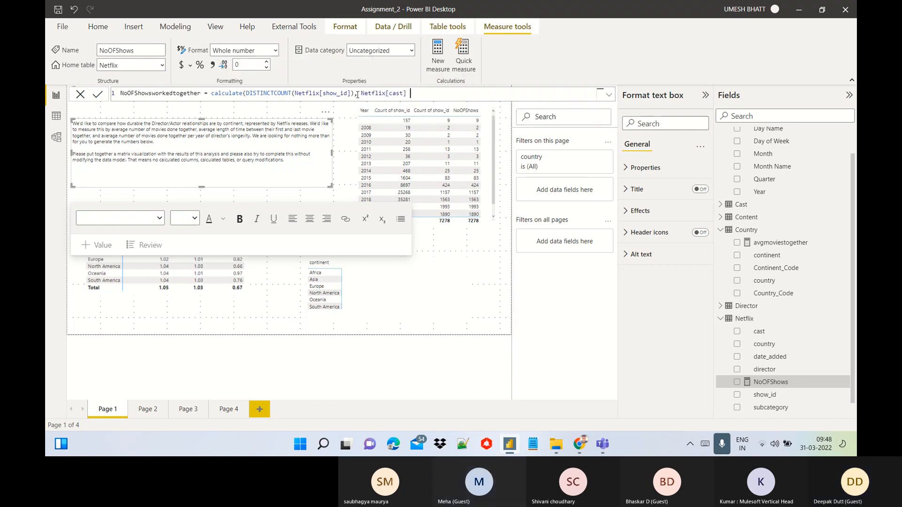
key(BackSpace)
key(BackSpace)
text(<> blank)
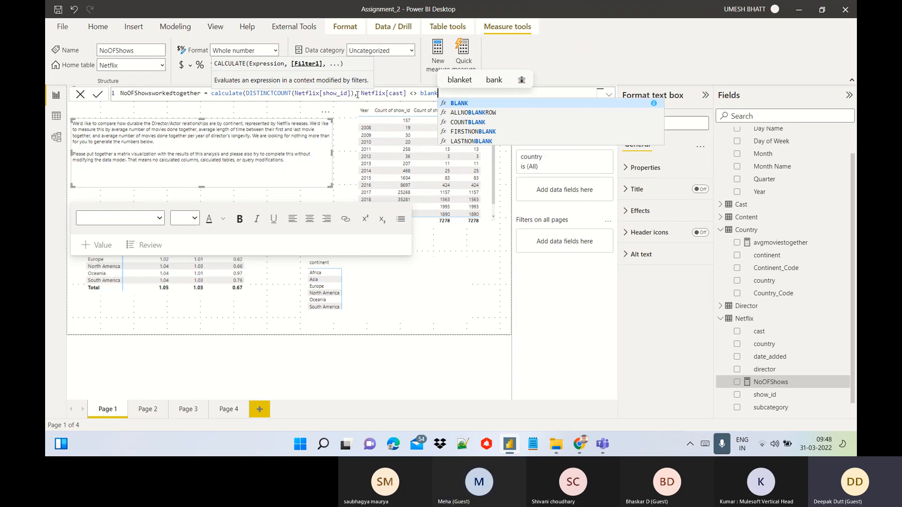
key(Tab)
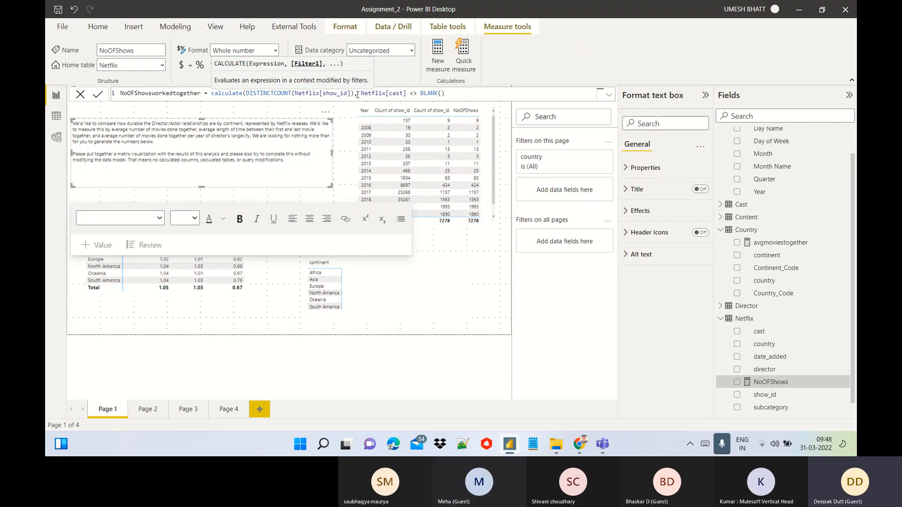
Step: Extend the filter with && Netflix[director] <> BLANK(), close the CALCULATE expression and commit the measure
text(7)
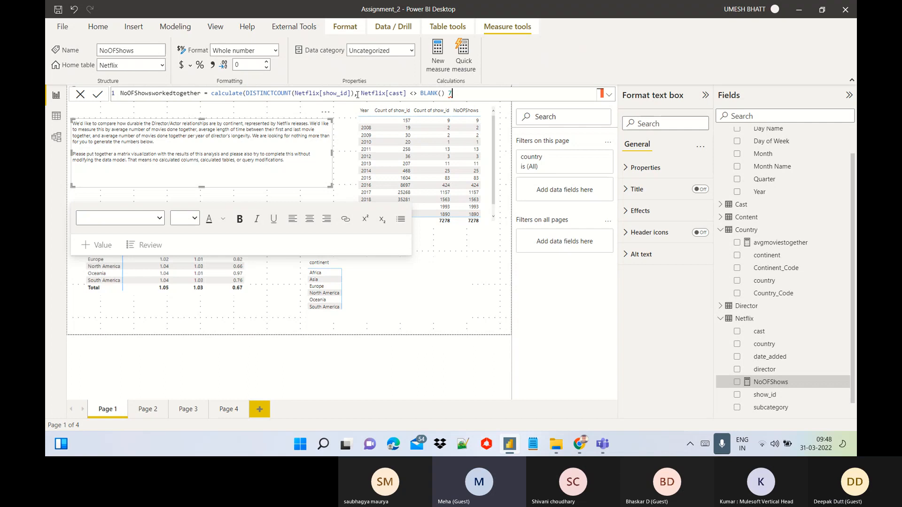
key(BackSpace)
text(&&)
drag(362, 93, 446, 93)
key(ctrl+c)
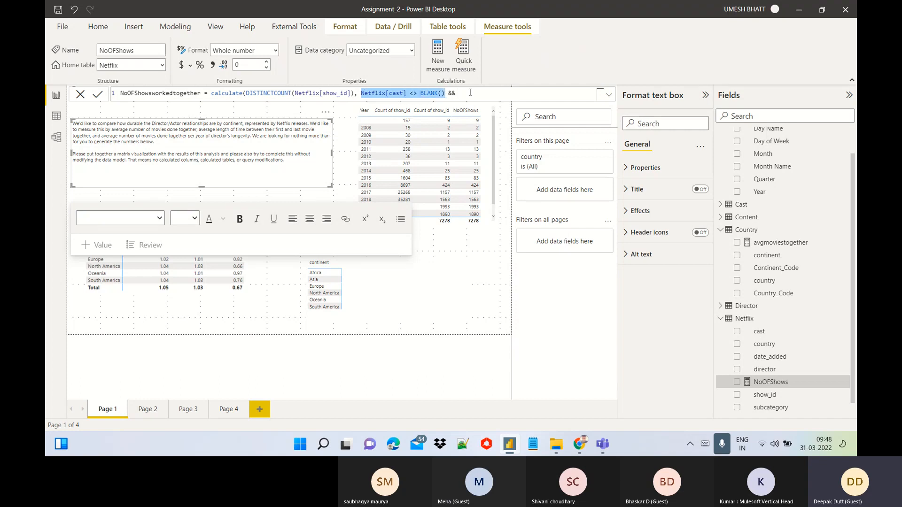
click(465, 93)
key(ctrl+v)
drag(501, 93, 489, 94)
text(director)
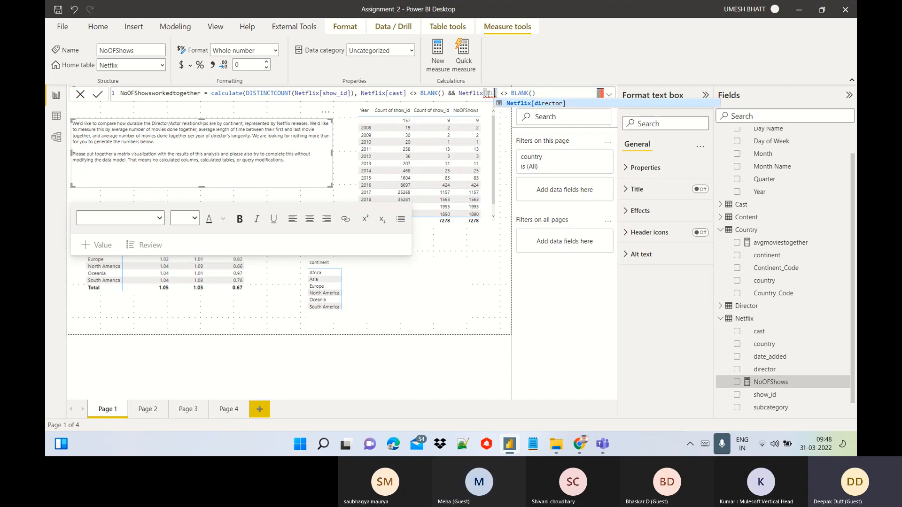
key(Tab)
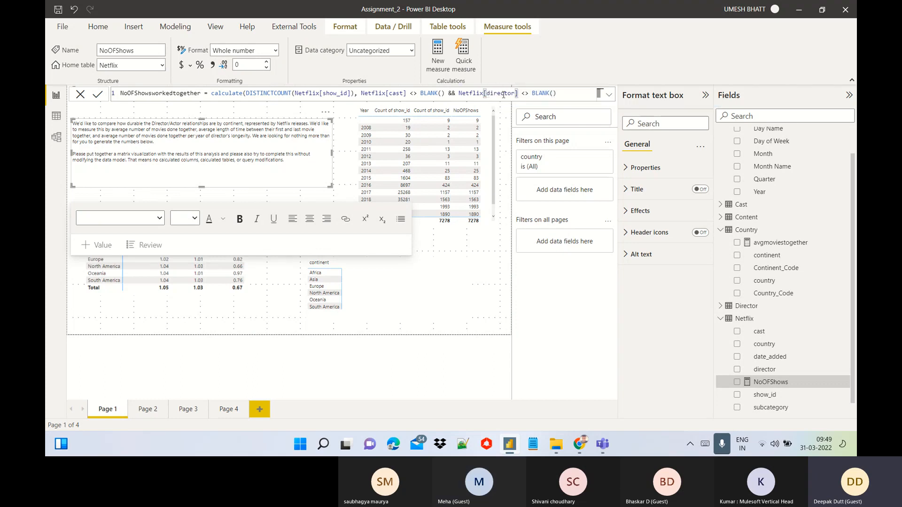
click(569, 94)
text())
key(Return)
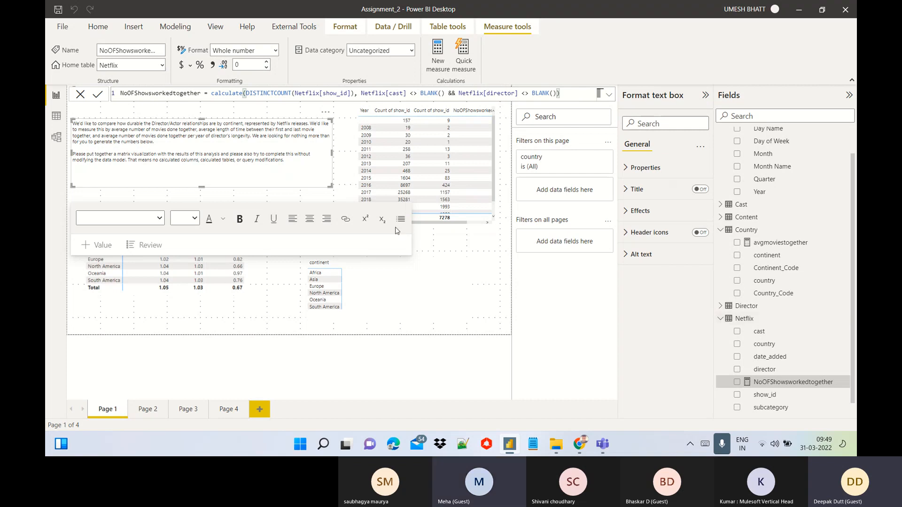
Step: Check the NoOFShowsworkedtogether values in the yearly table on Page 1 and the director and cast table on Page 4
click(460, 225)
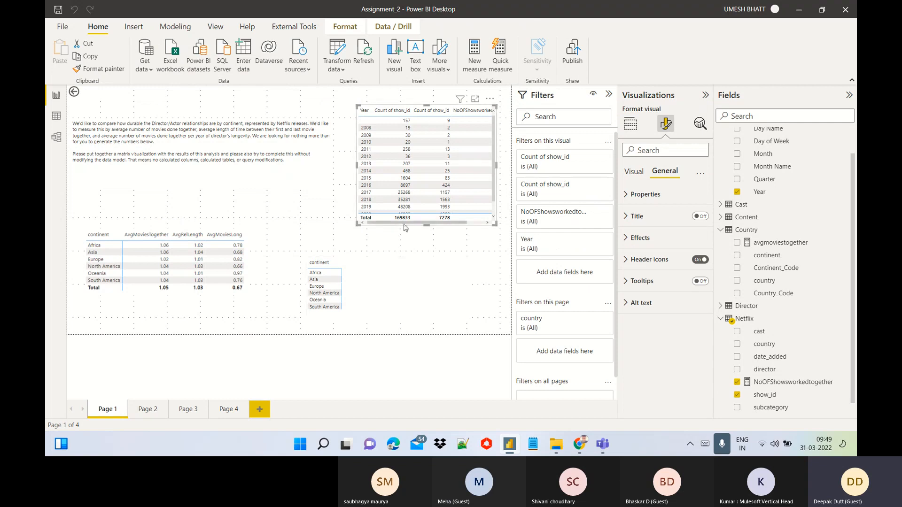
drag(405, 223, 497, 219)
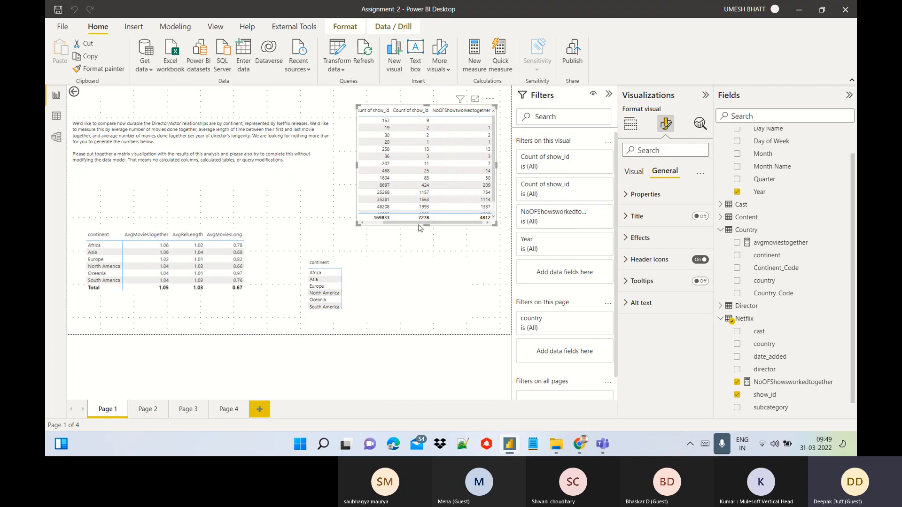
click(229, 411)
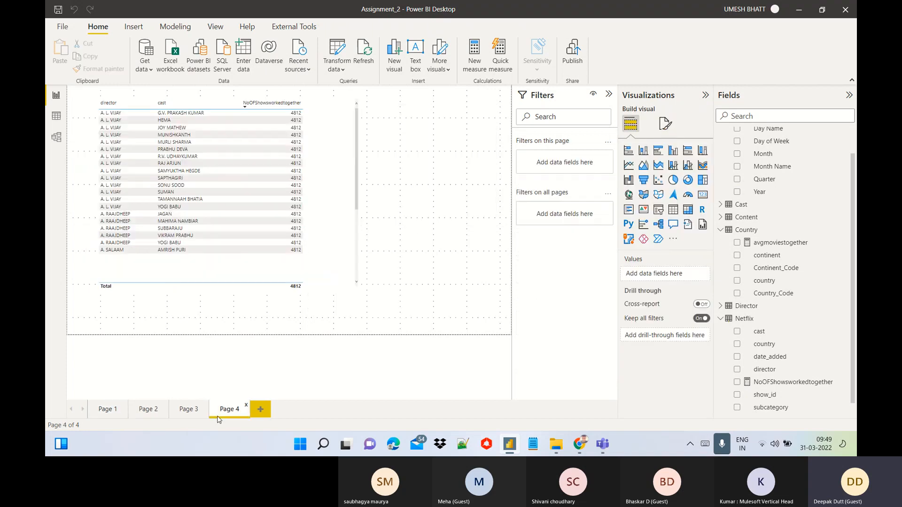
click(345, 222)
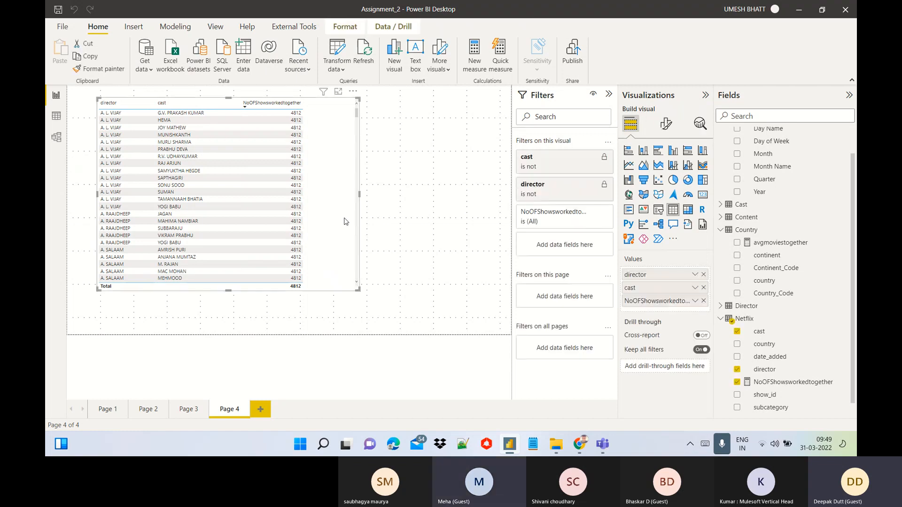
Step: Clear the cast and director filters from the Page 4 table, then resize it and place it near the middle of the canvas
drag(345, 221, 315, 220)
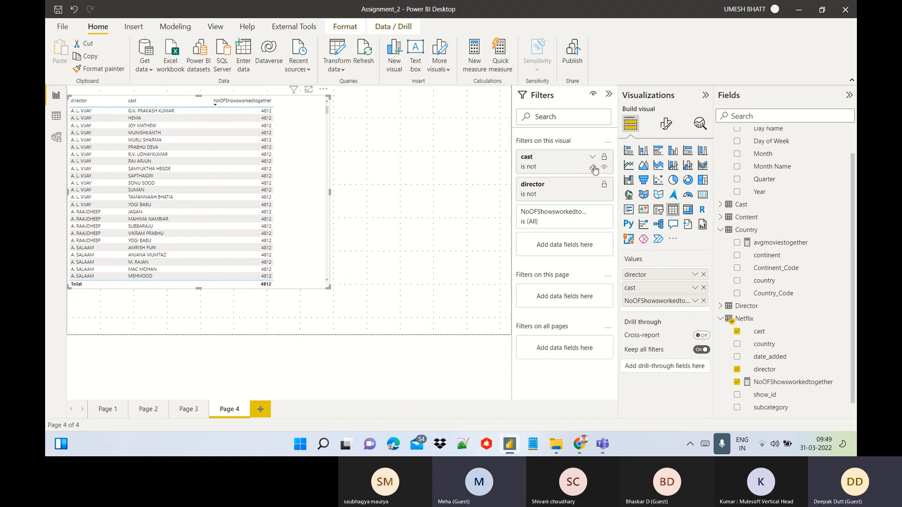
click(593, 168)
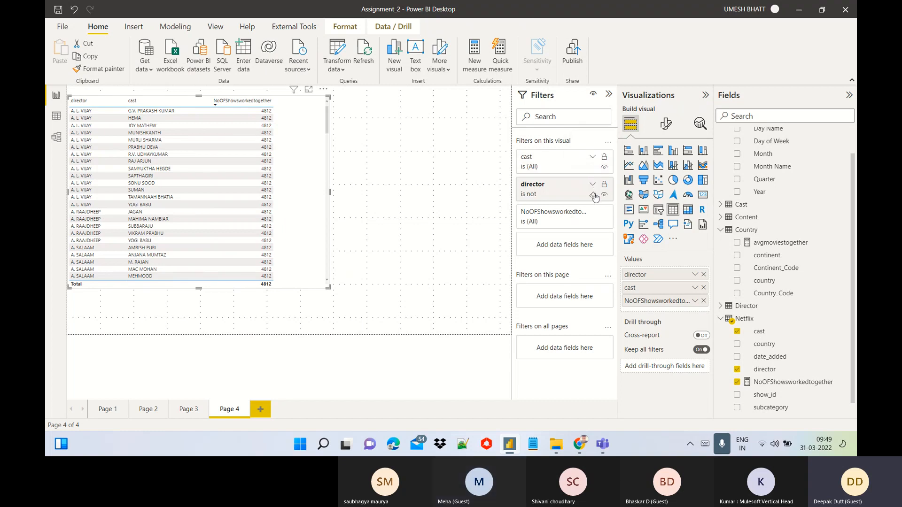
click(593, 196)
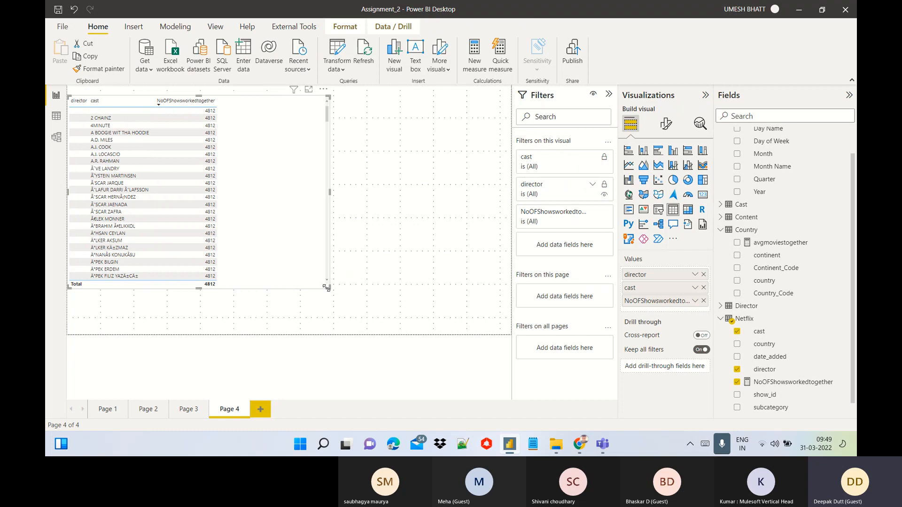
drag(326, 287, 305, 301)
drag(256, 240, 341, 229)
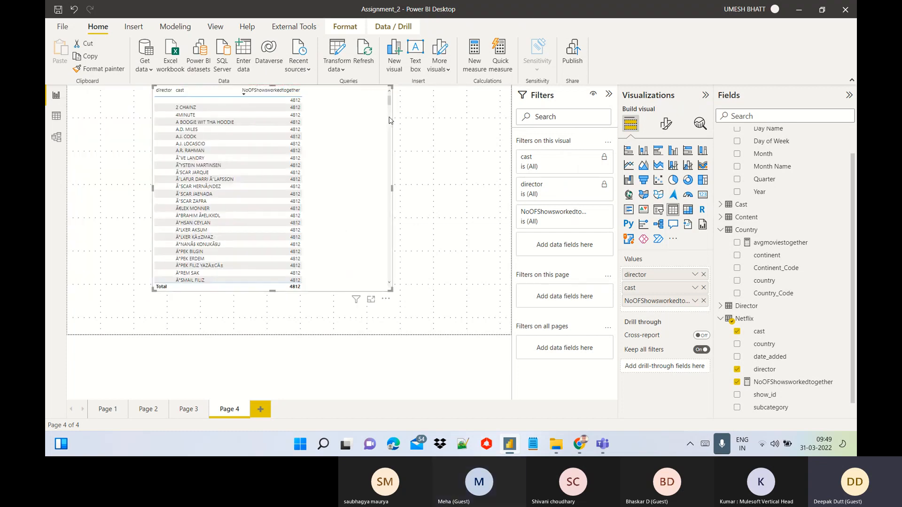
drag(389, 106, 389, 96)
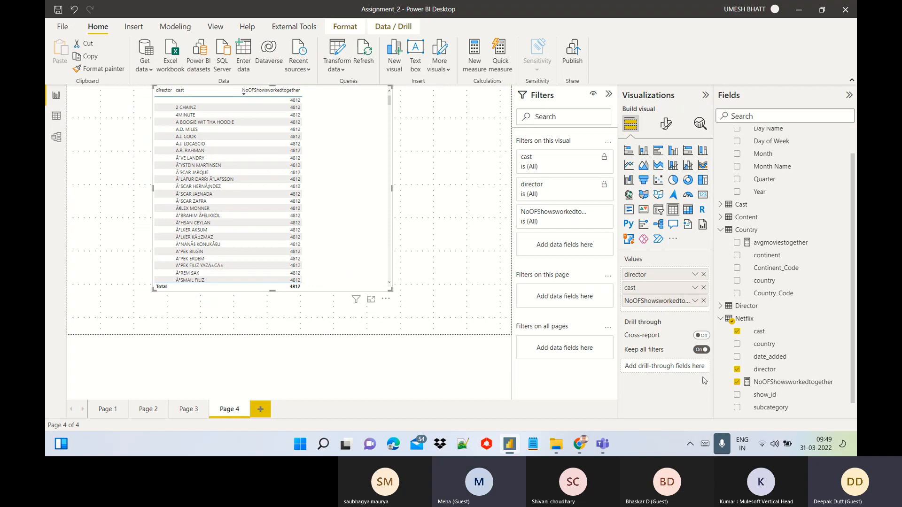
Step: Convert the director and cast table of NoOFShowsworkedtogether into a matrix visual
click(787, 382)
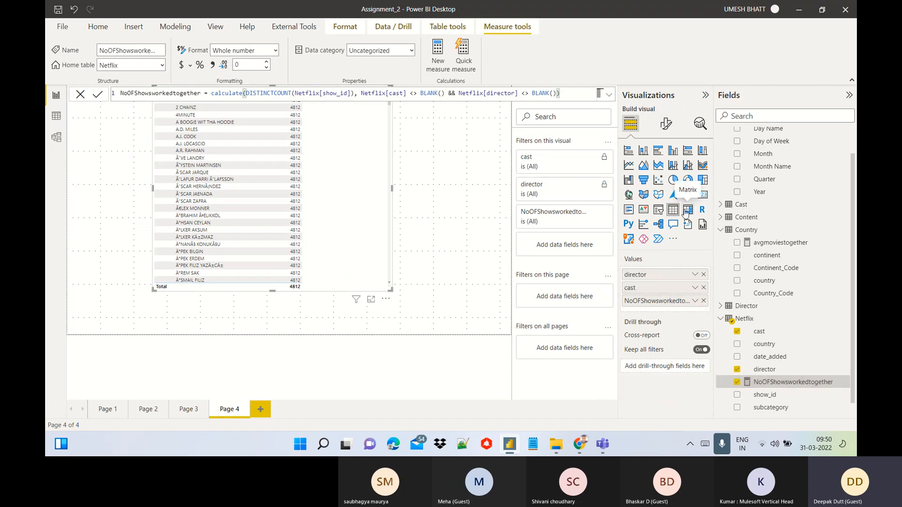
click(687, 210)
drag(632, 314, 644, 287)
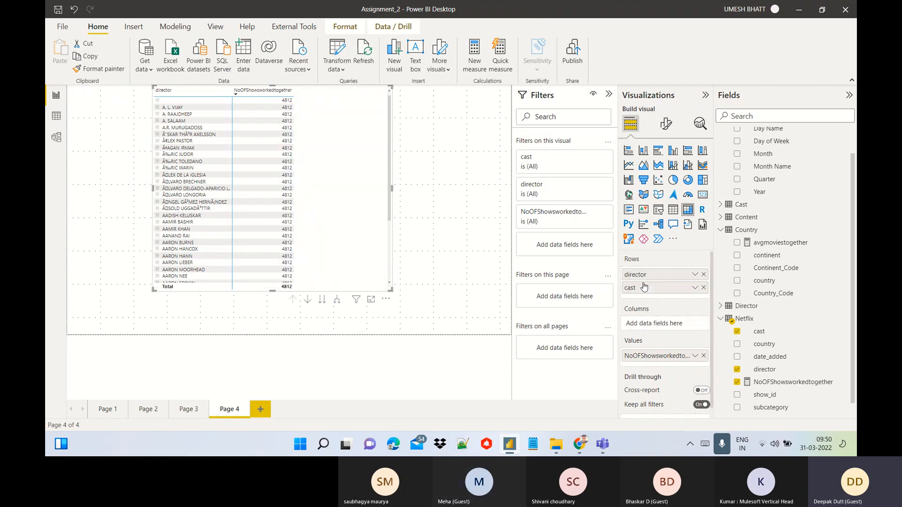
Step: Wrap the blank conditions of the NoOFShowsworkedtogether measure in FILTER(Netflix, ...), add the closing parenthesis and commit the formula
click(779, 383)
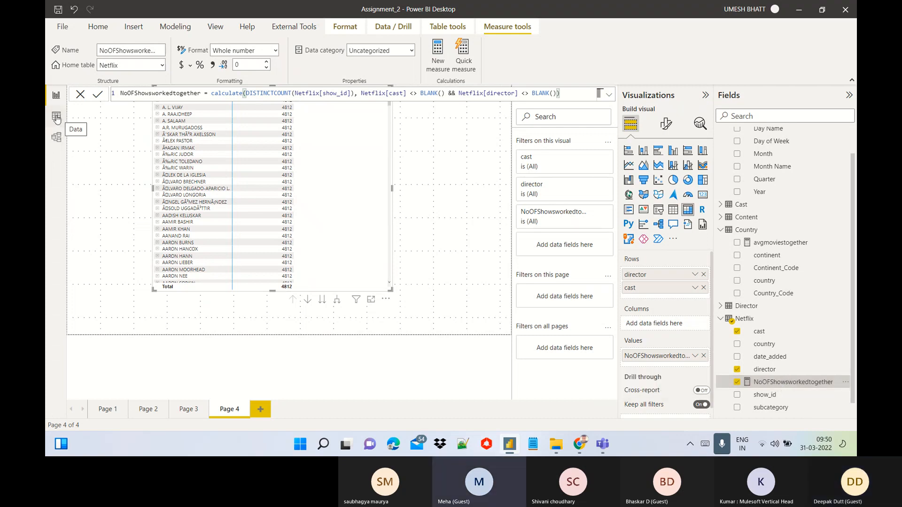
click(361, 93)
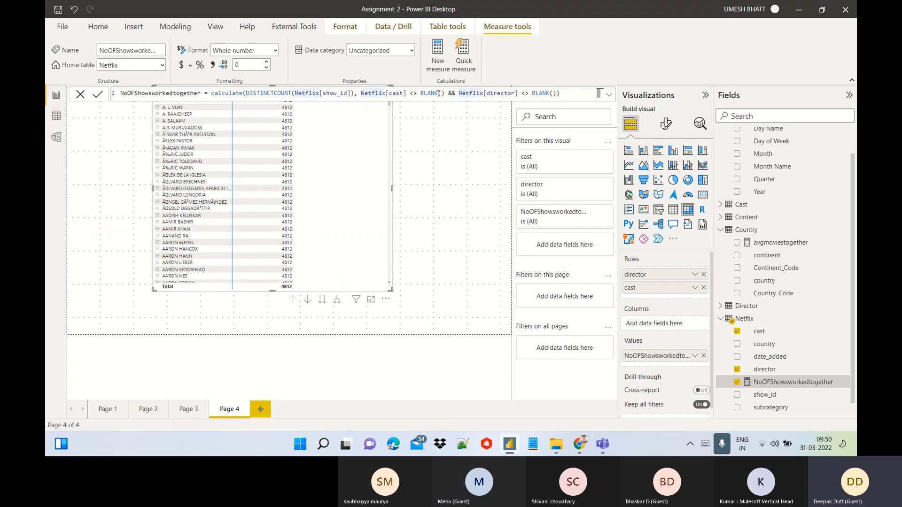
text(Filter)
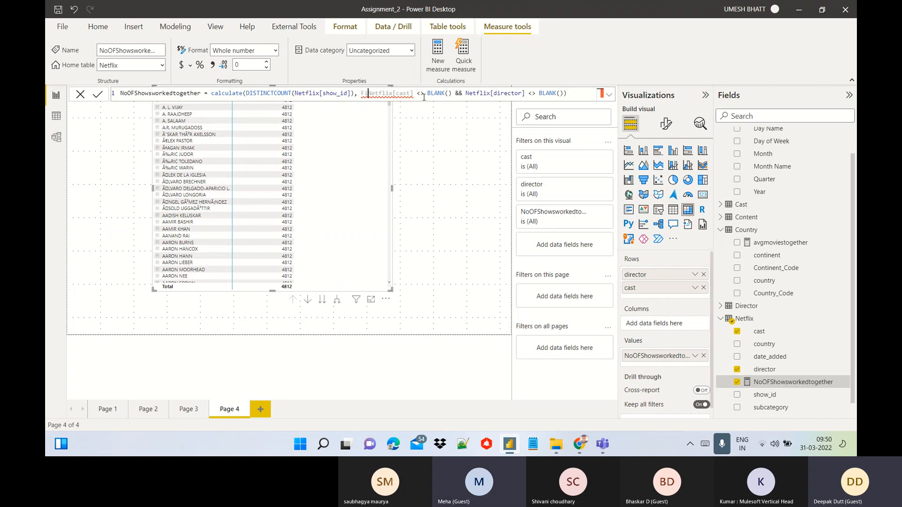
text((Netf)
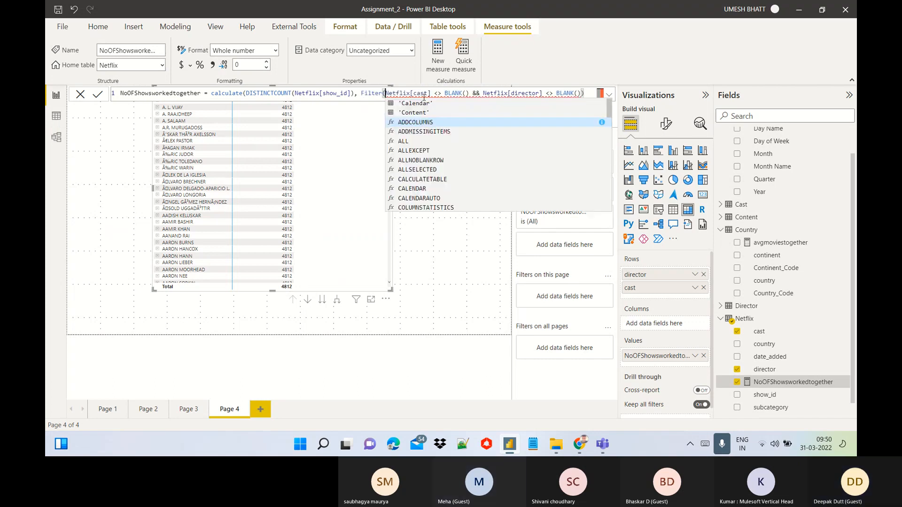
key(Tab)
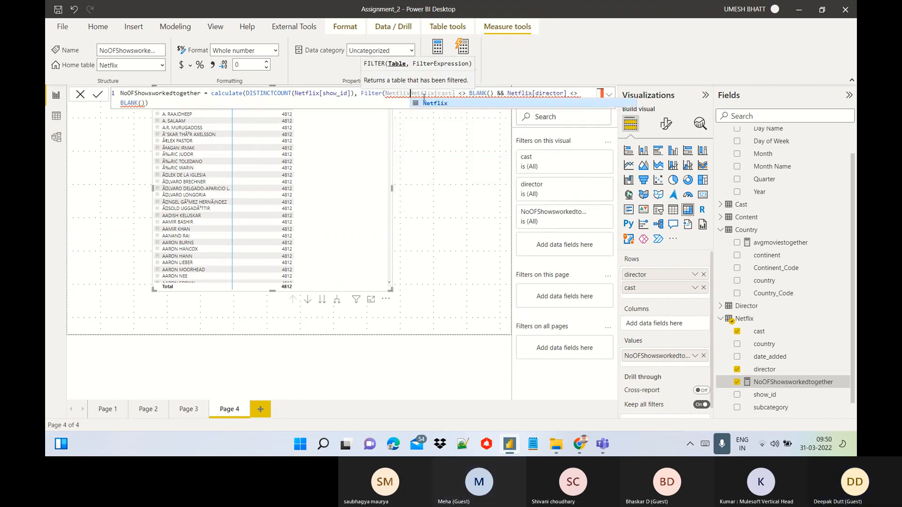
text(,)
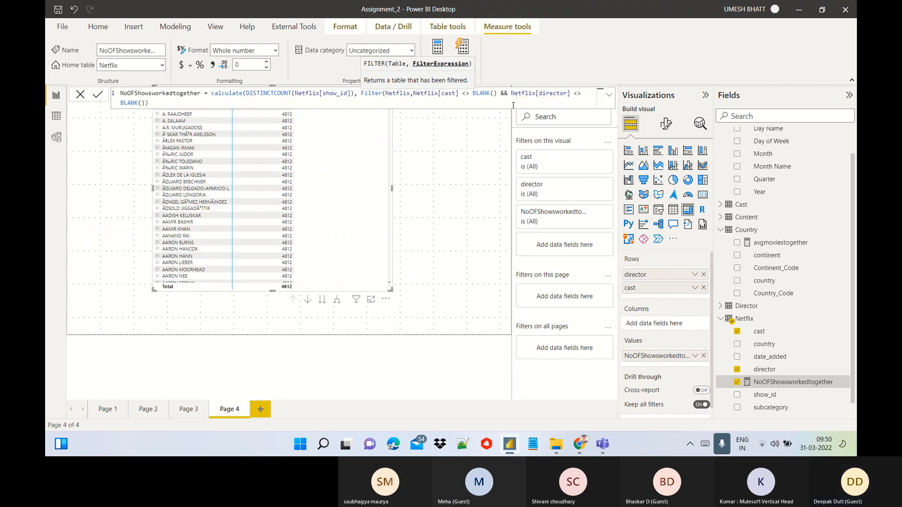
click(149, 105)
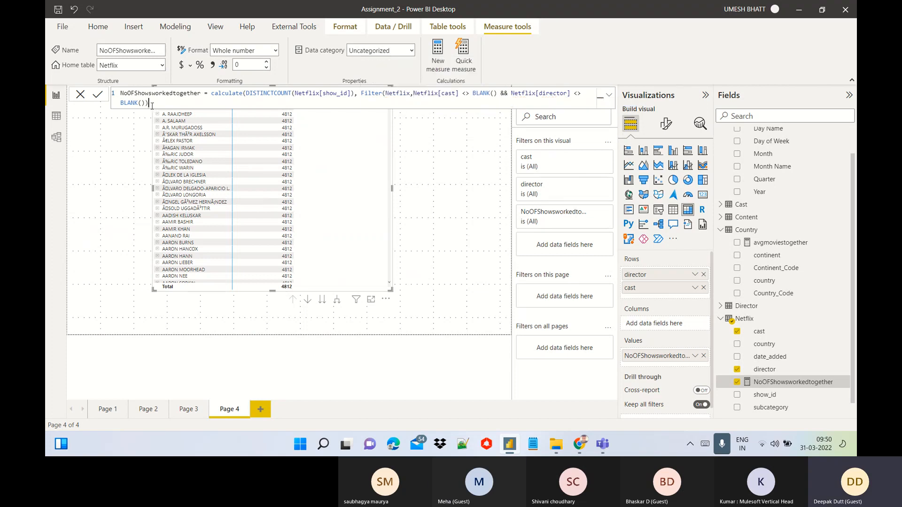
text())
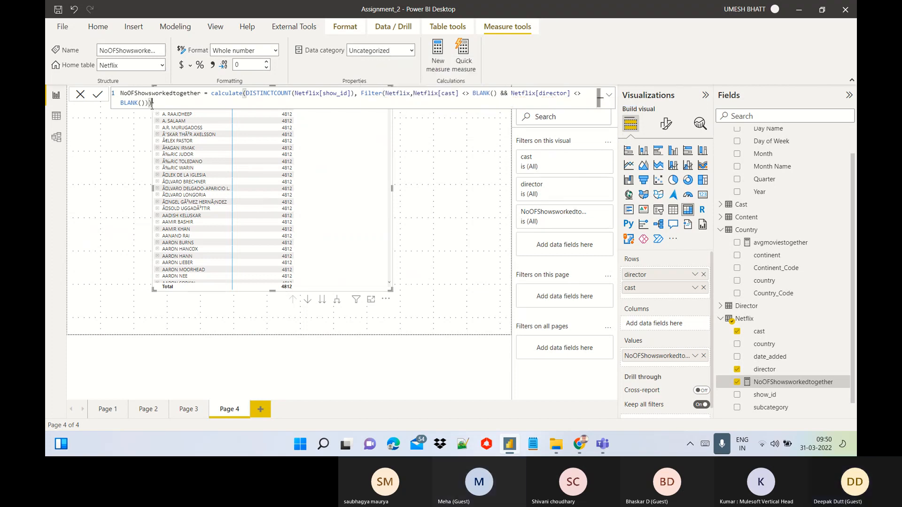
key(Return)
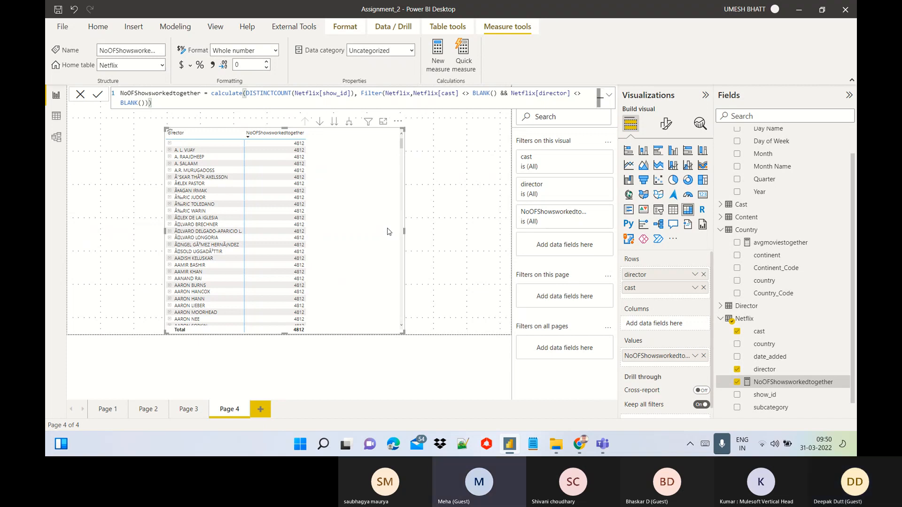
Step: Replace the FILTER function in the NoOFShowsworkedtogether measure with KeepFilters
double_click(364, 94)
text(KeepFilter)
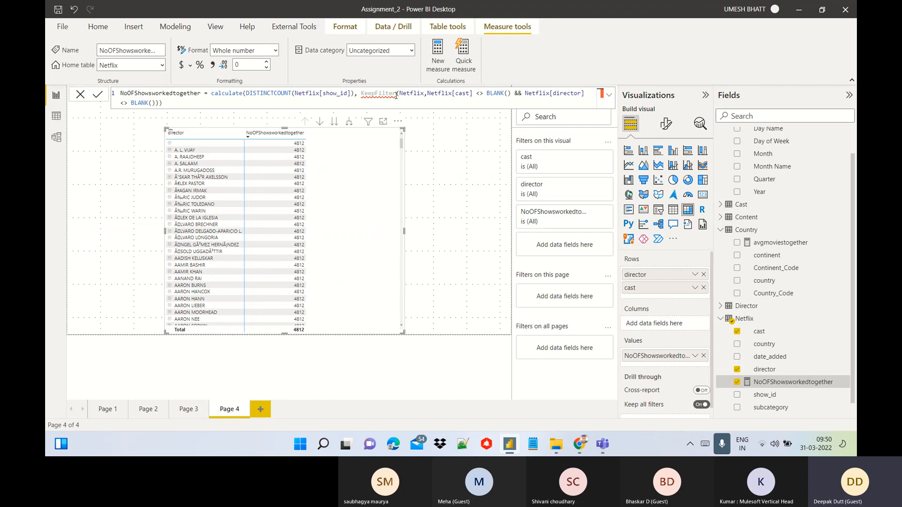
text(s)
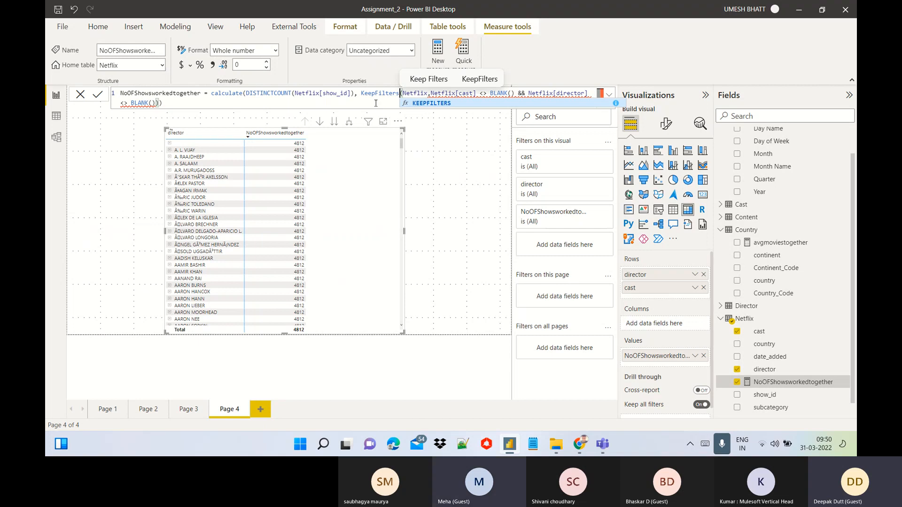
text())
Step: Remove the Netflix table argument from KeepFilters so it holds only the cast and director blank conditions, and commit the measure
click(433, 93)
key(BackSpace)
key(BackSpace)
key(BackSpace)
key(BackSpace)
key(BackSpace)
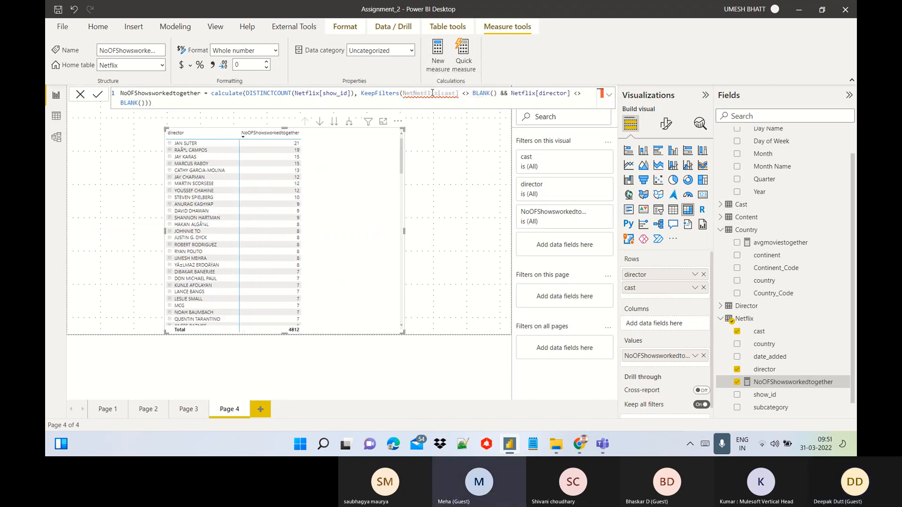
key(BackSpace)
key(BackSpace)
key(BackSpace)
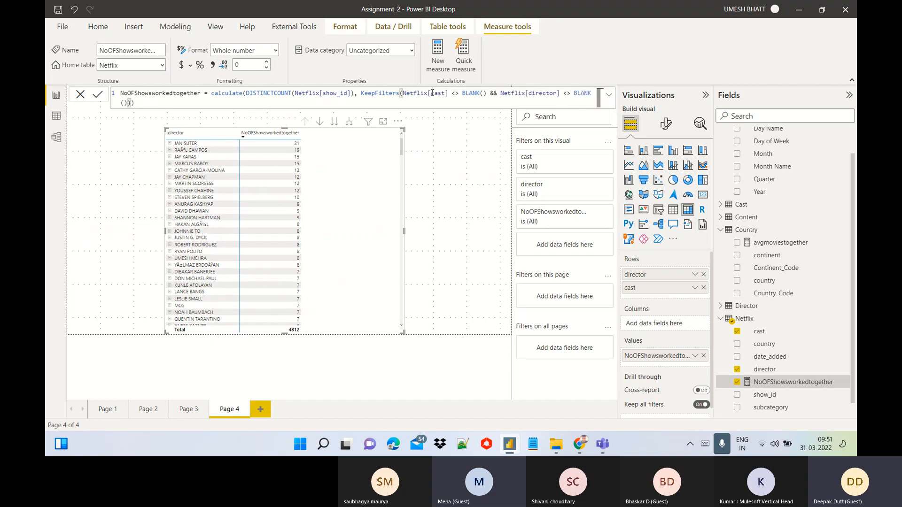
text())
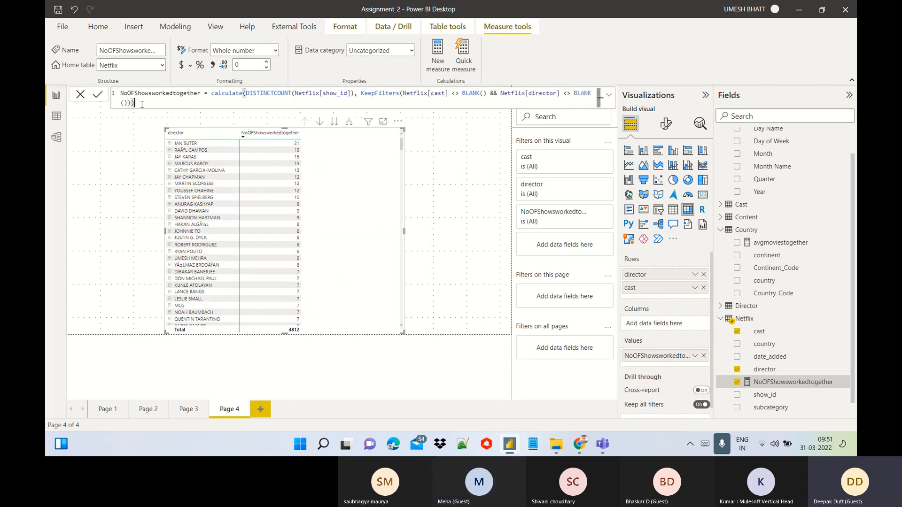
key(Return)
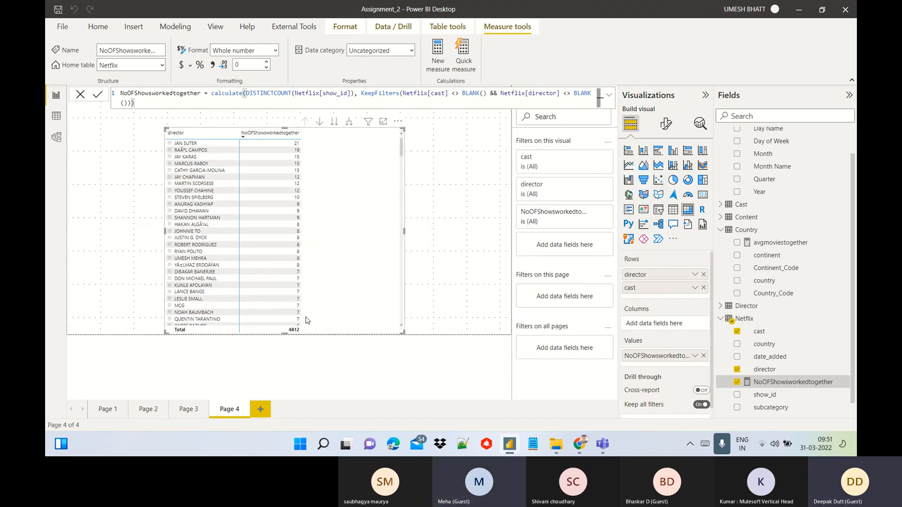
Step: Exclude blank values in the matrix's cast and director filters to check the total, and clear both filters again
mouse_move(290, 332)
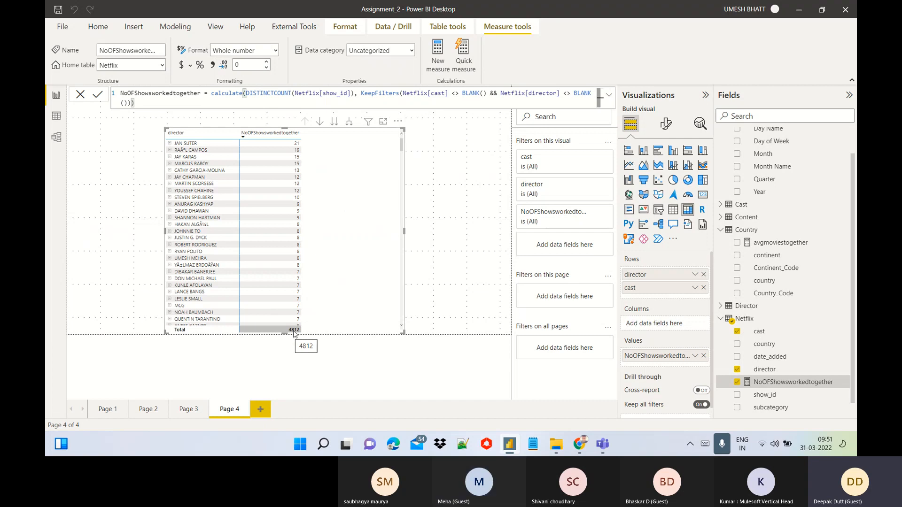
click(593, 158)
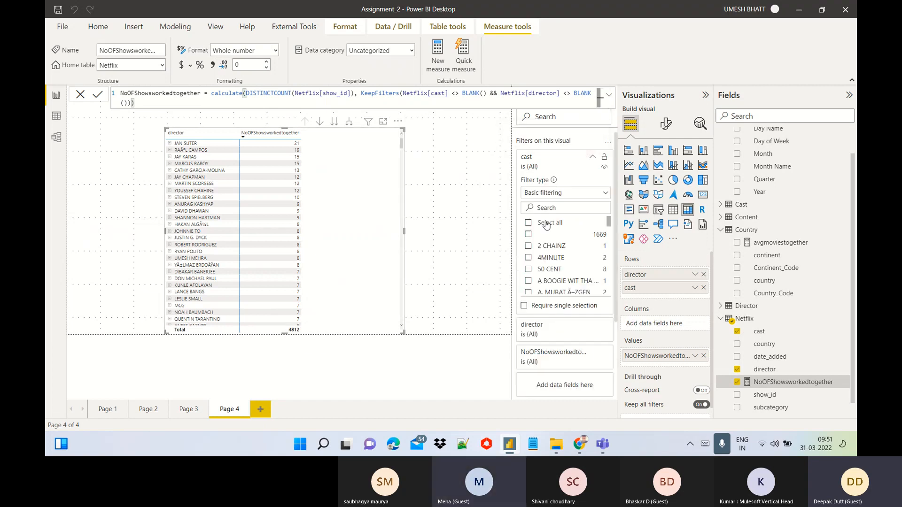
click(529, 226)
click(528, 234)
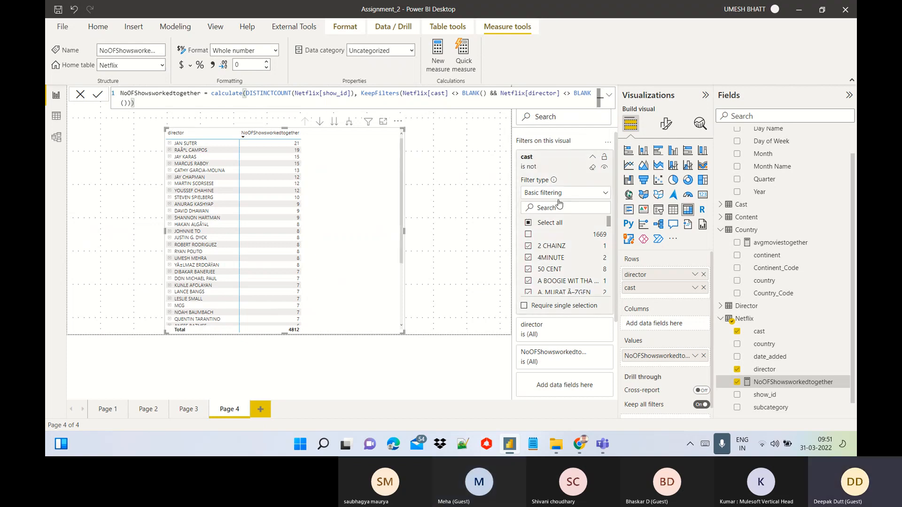
click(592, 158)
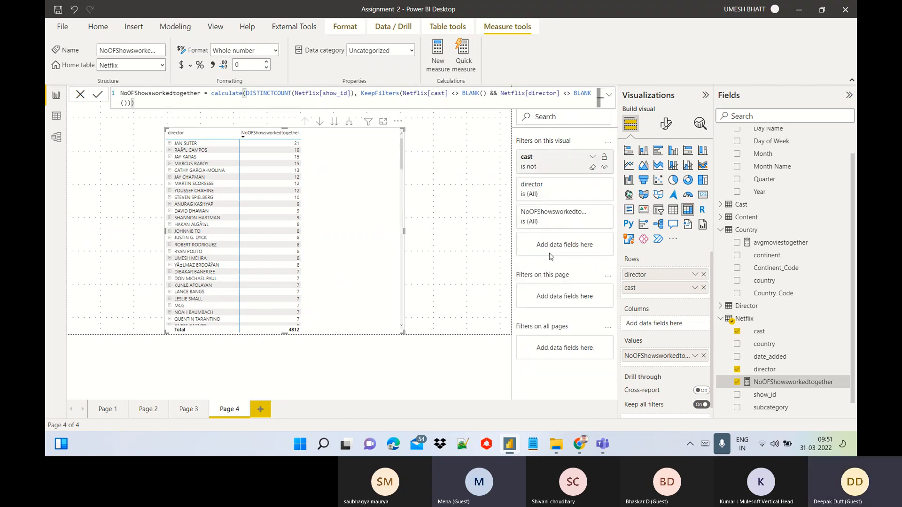
click(592, 184)
click(528, 251)
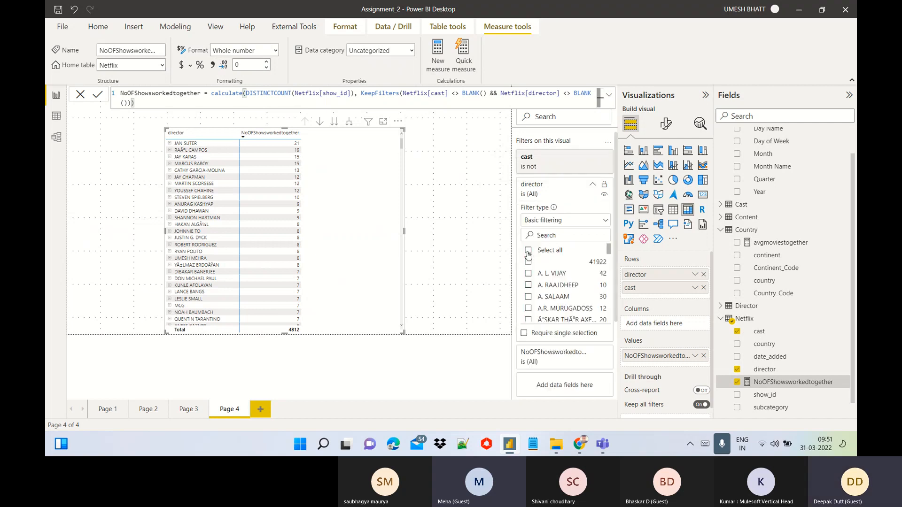
click(528, 262)
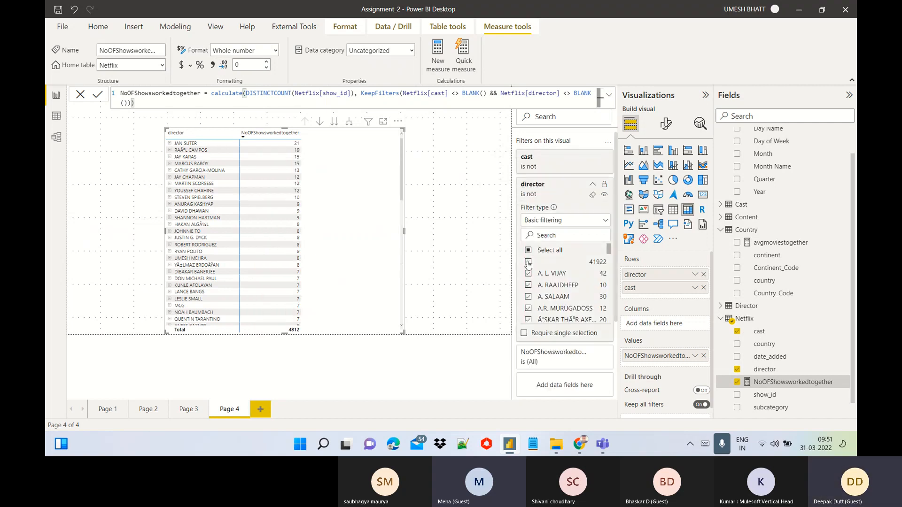
click(593, 195)
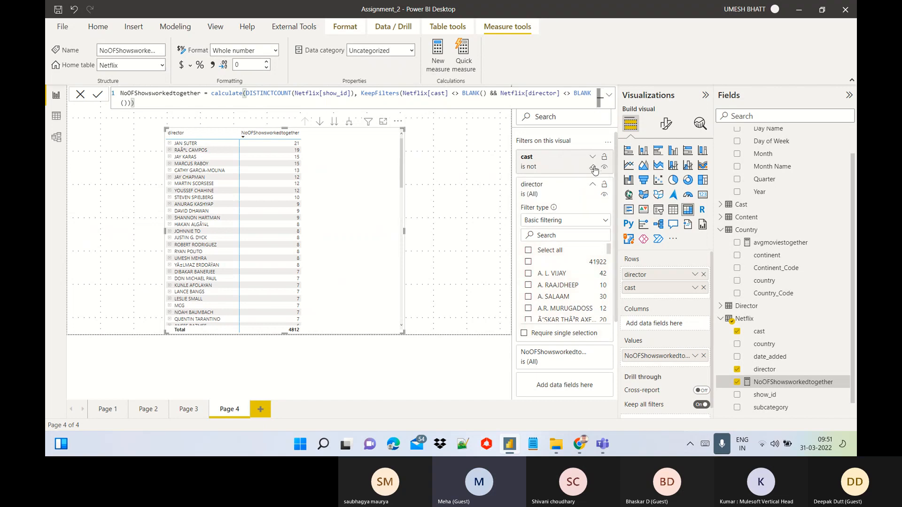
click(593, 167)
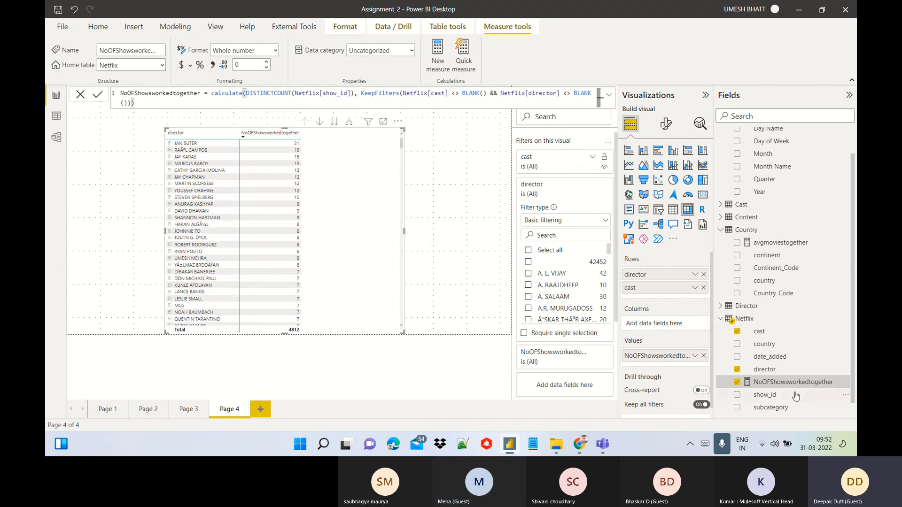
Step: Create a new measure in the Netflix table named AverageNoofShowsTogether and begin its formula with an average function
right_click(775, 371)
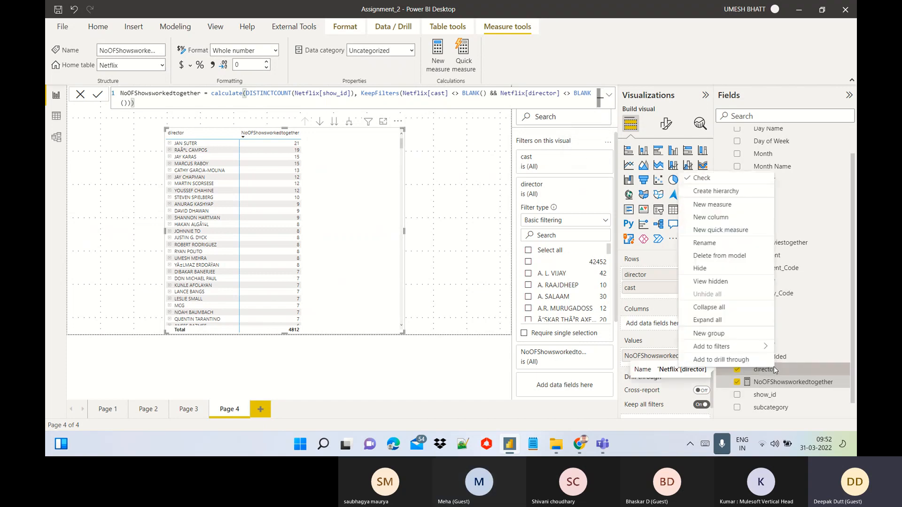
click(716, 205)
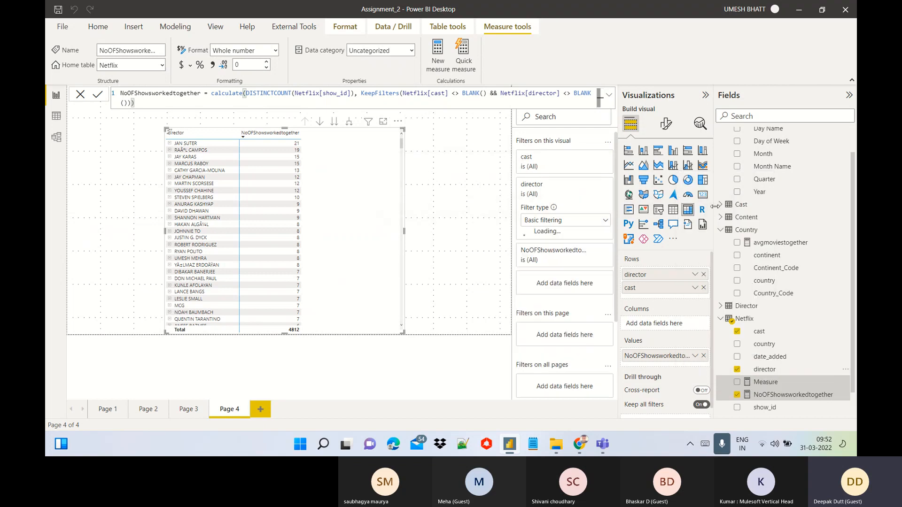
key(BackSpace)
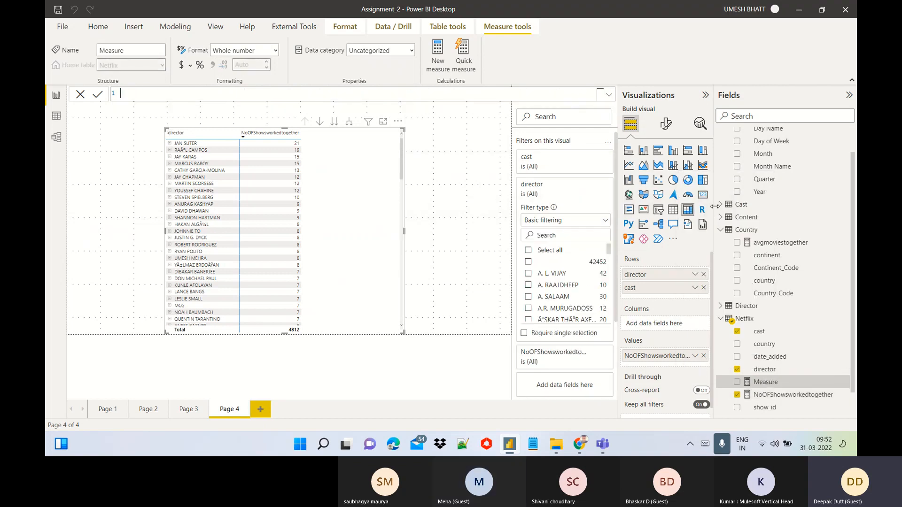
text(Average)
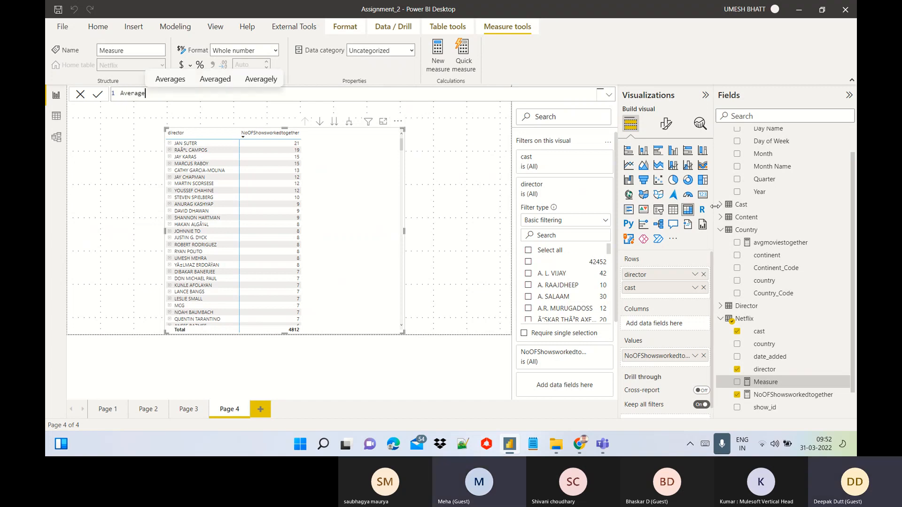
text(Noof)
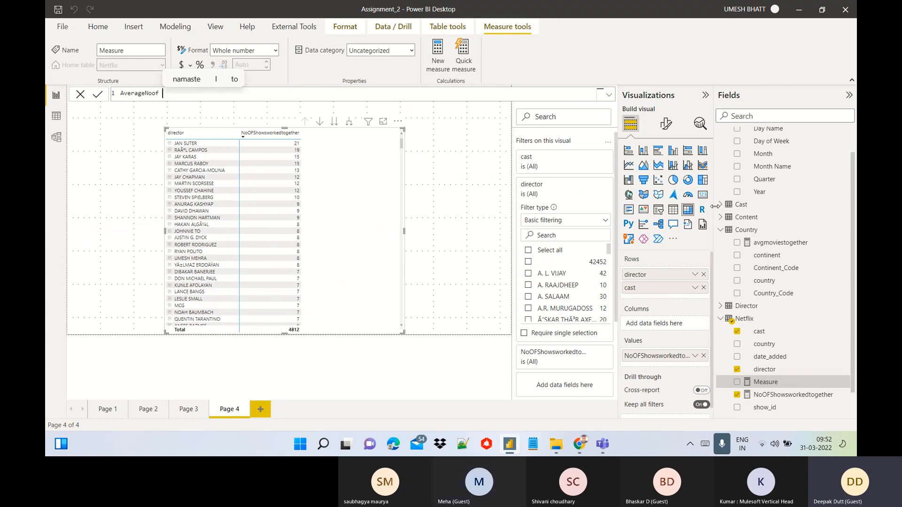
text(S)
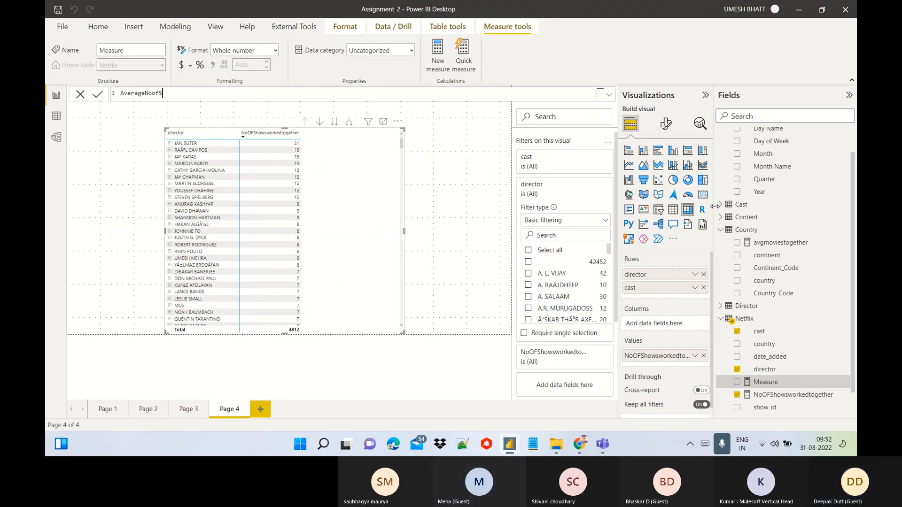
text(hows)
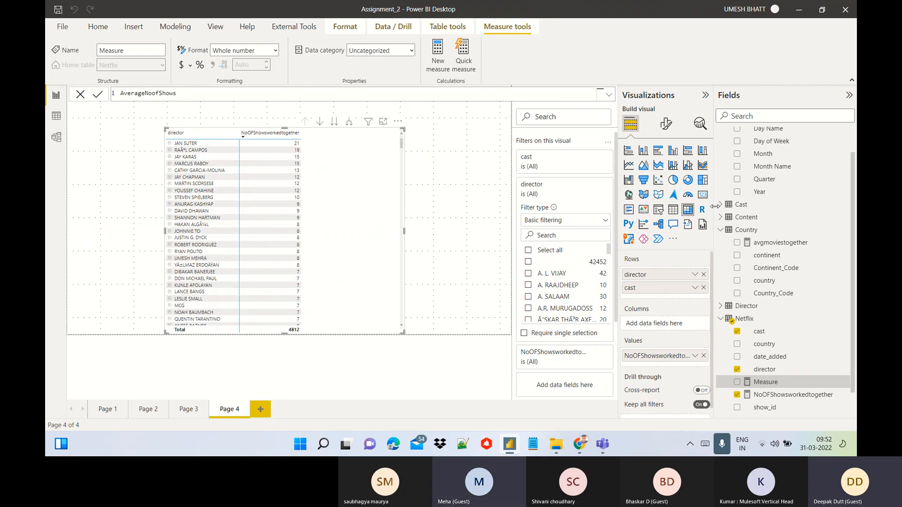
text(Together = Average)
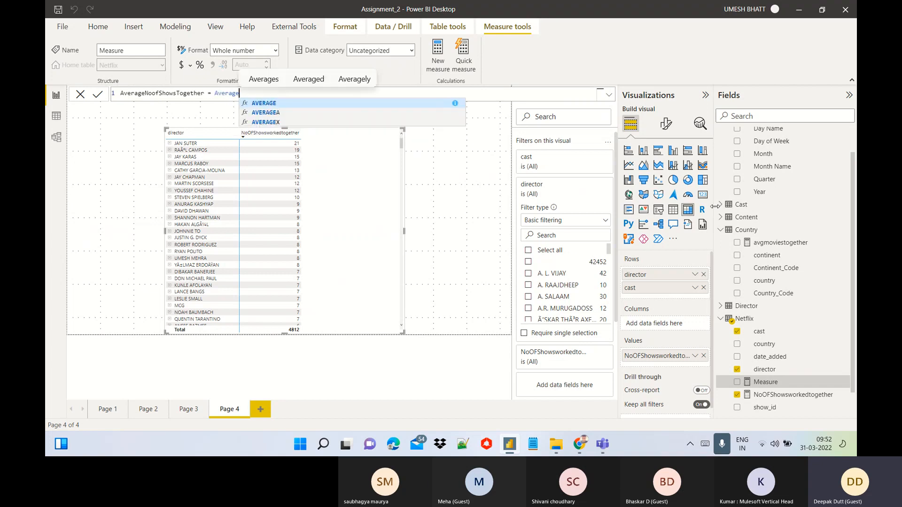
Step: Use AVERAGEX in the AverageNoofShowsTogether formula with the Netflix table as its first argument
key(Down)
key(Down)
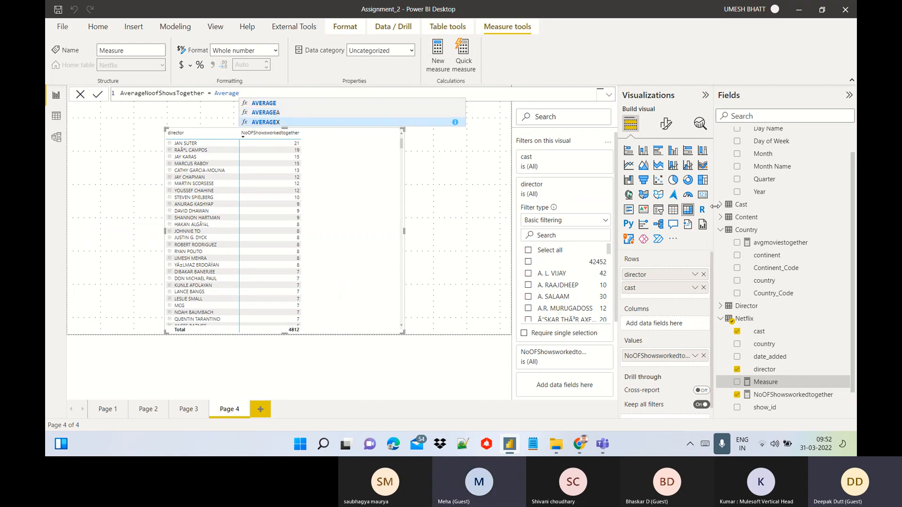
key(Tab)
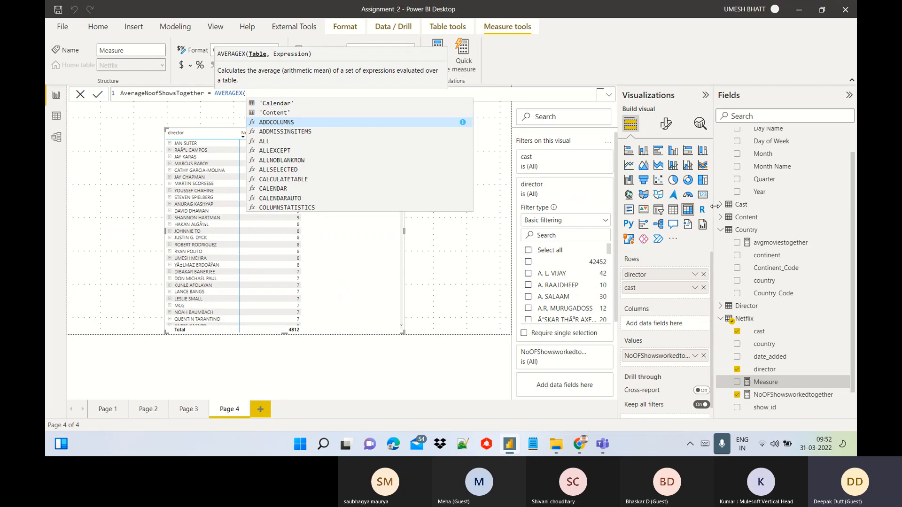
text(Net)
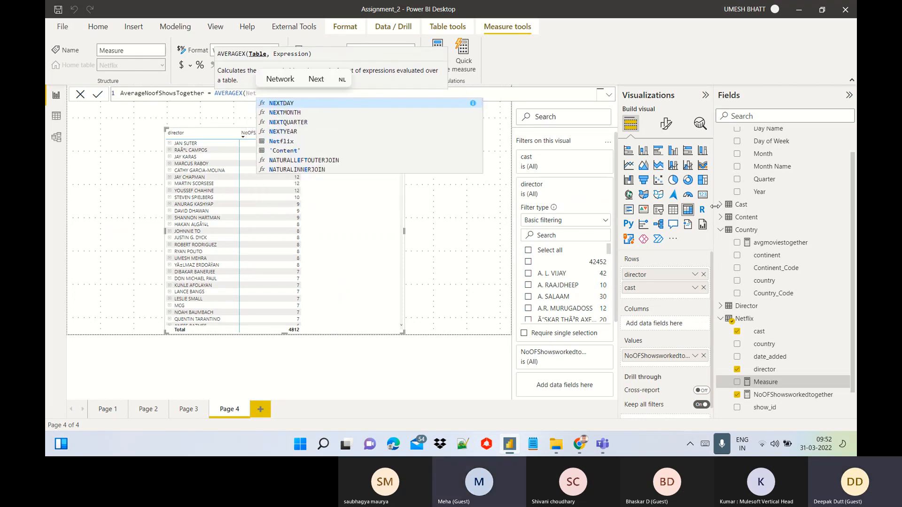
key(Down)
key(Down)
key(Down)
key(Down)
key(Tab)
text(, )
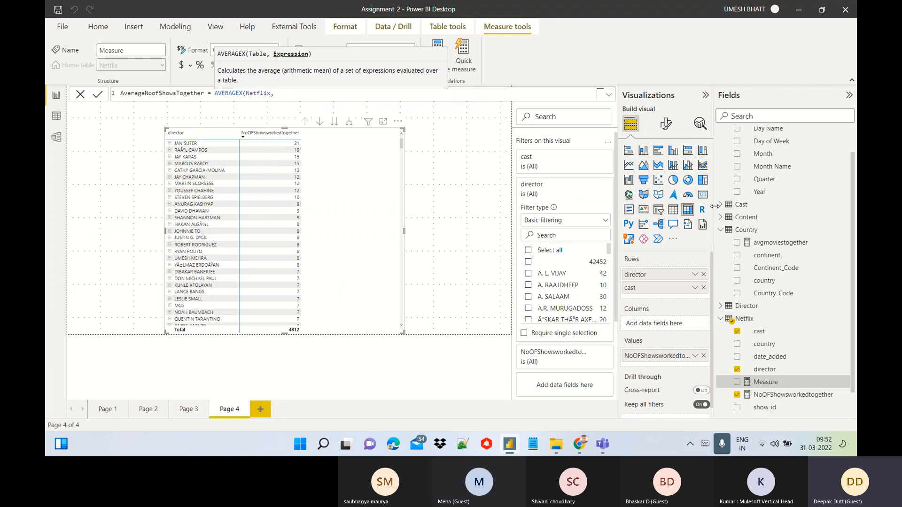
Step: Set the AVERAGEX expression to [NoOFShowsworkedtogether] without the table prefix, close the parenthesis and commit the measure
text(No)
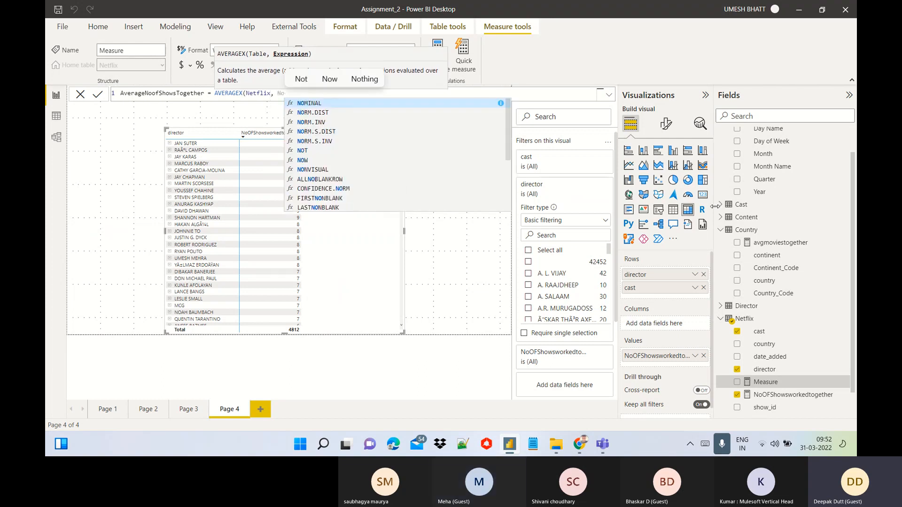
key(Up)
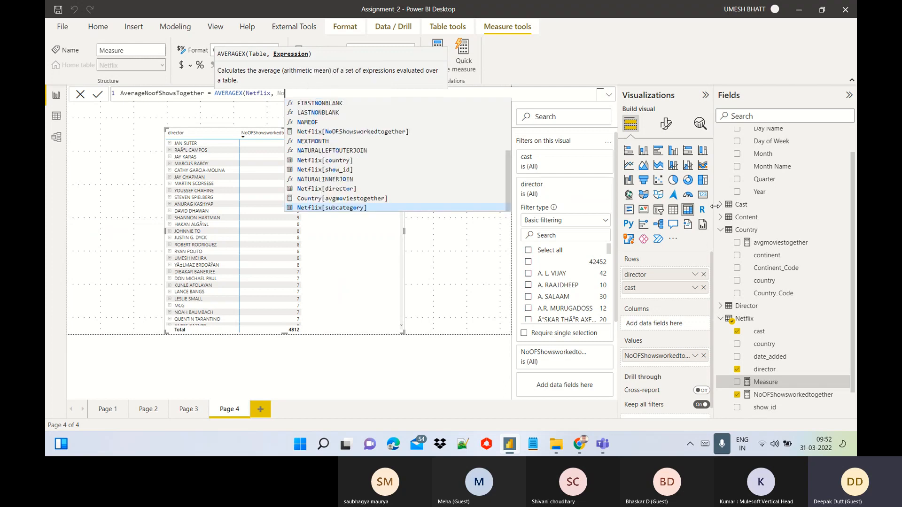
key(Up)
key(Up)
key(Up)
key(Up)
key(Up)
key(Up)
key(Up)
key(Up)
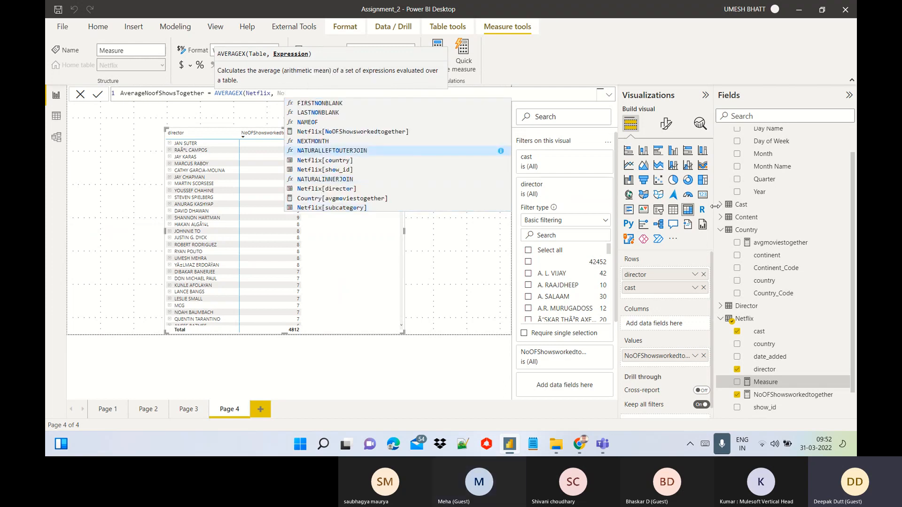
key(Tab)
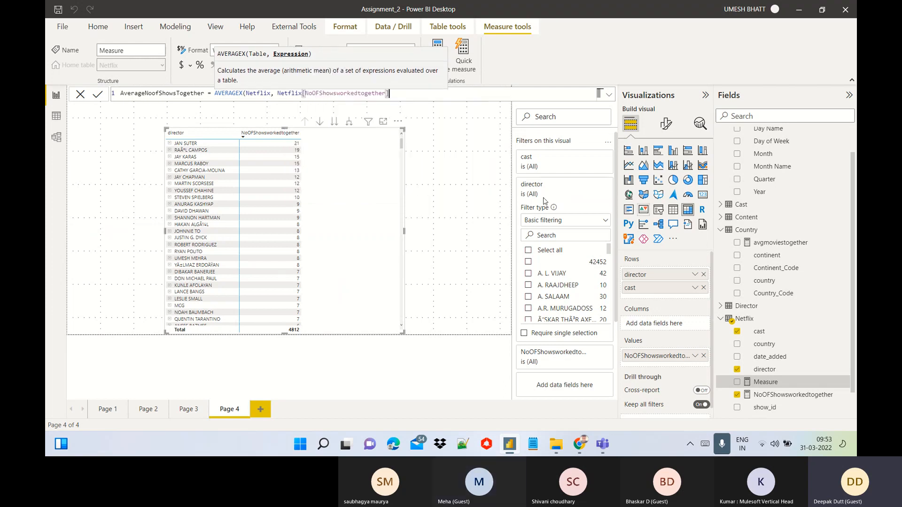
drag(303, 93, 278, 93)
key(BackSpace)
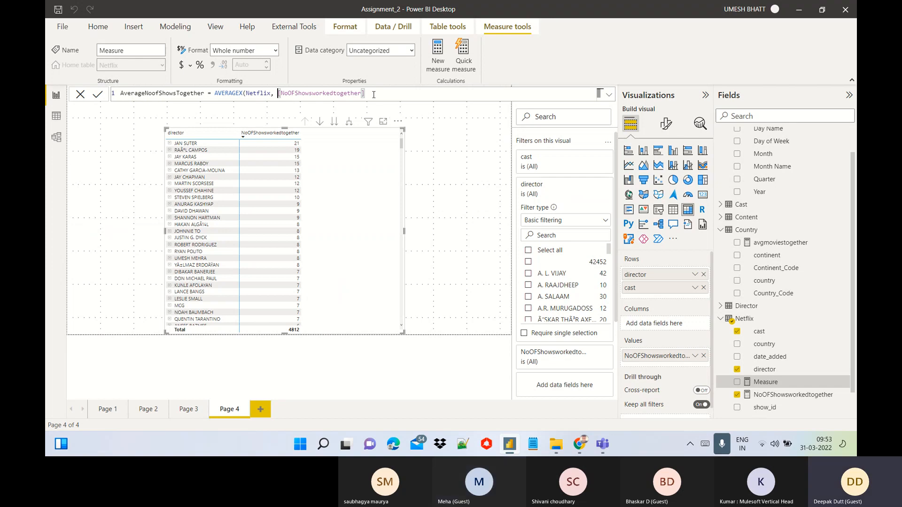
text())
key(Return)
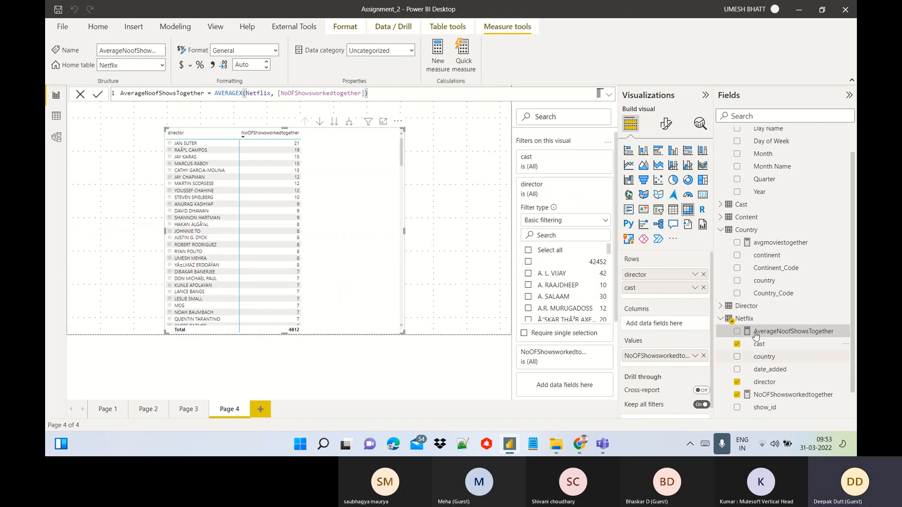
Step: Add AverageNoofShowsTogether to the matrix values and replace the director and cast rows with continent from the Country table
drag(757, 332, 639, 368)
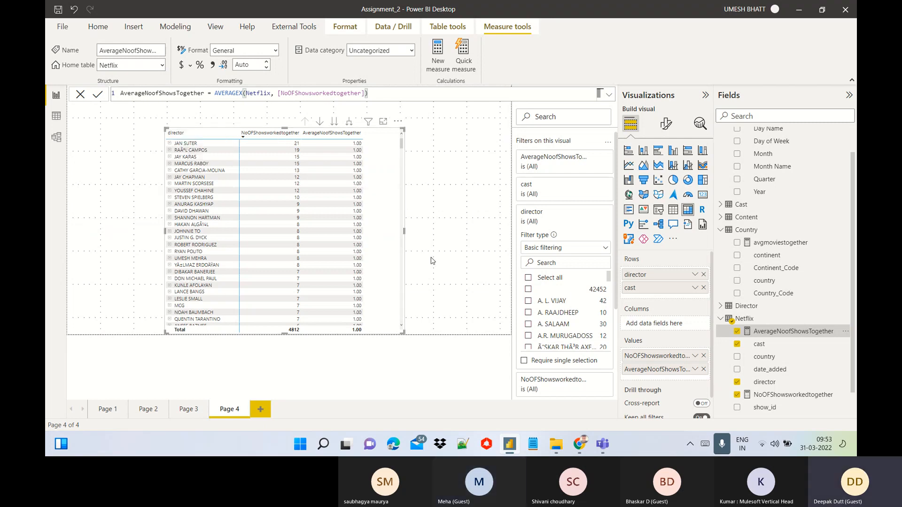
click(703, 275)
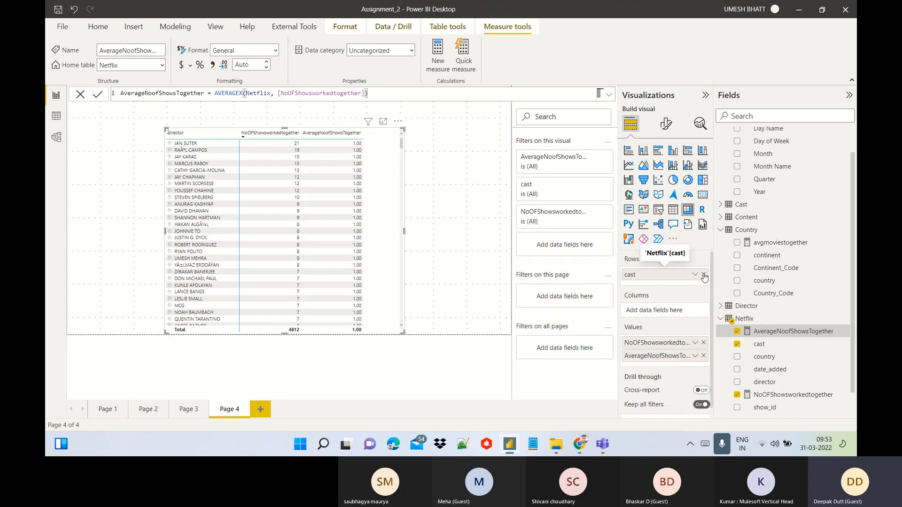
click(704, 275)
drag(766, 257, 672, 279)
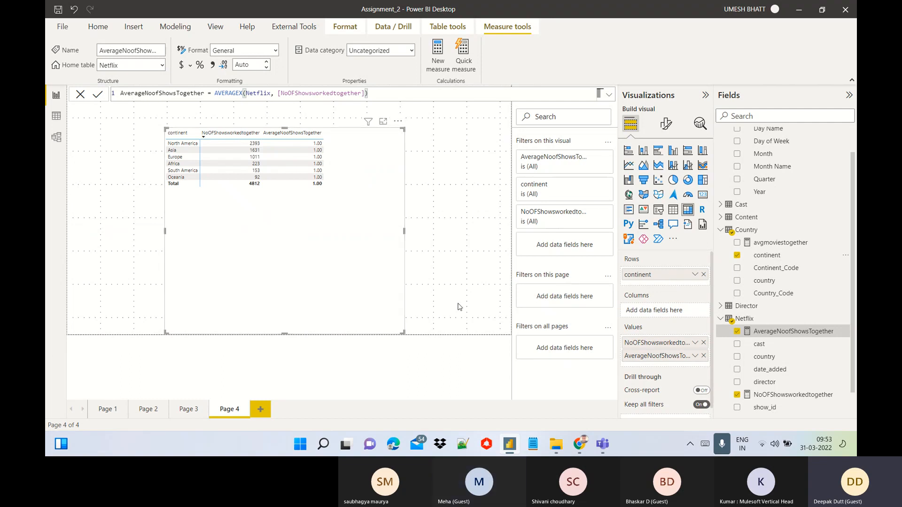
Step: Replace the Netflix table argument of AVERAGEX in the AverageNoofShowsTogether measure with the SUMMARIZE function
click(779, 395)
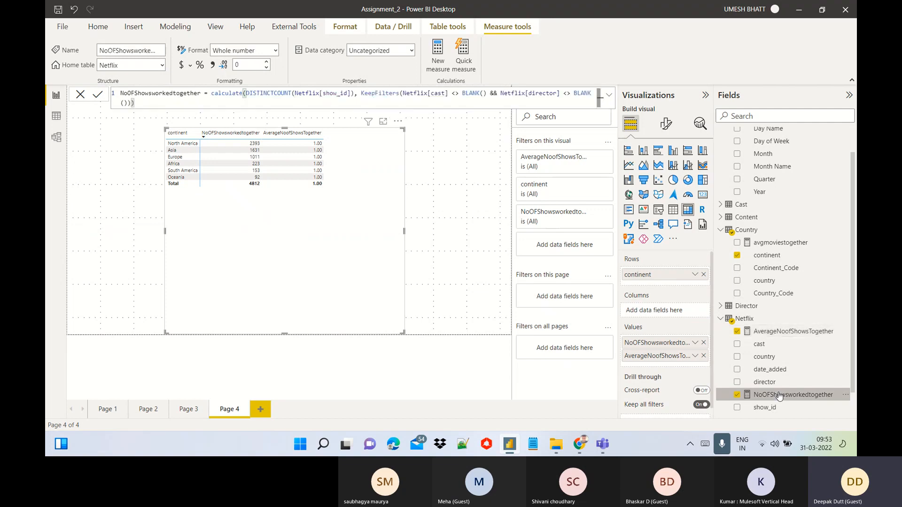
click(778, 333)
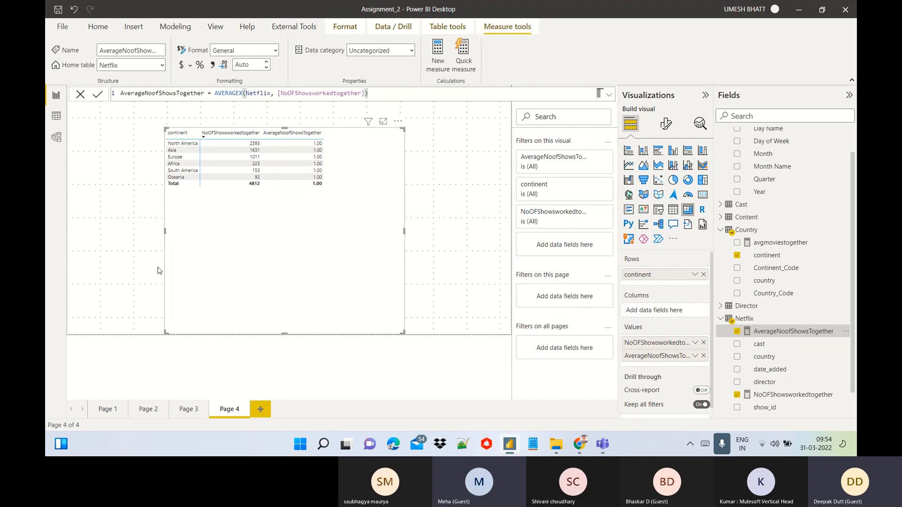
click(271, 94)
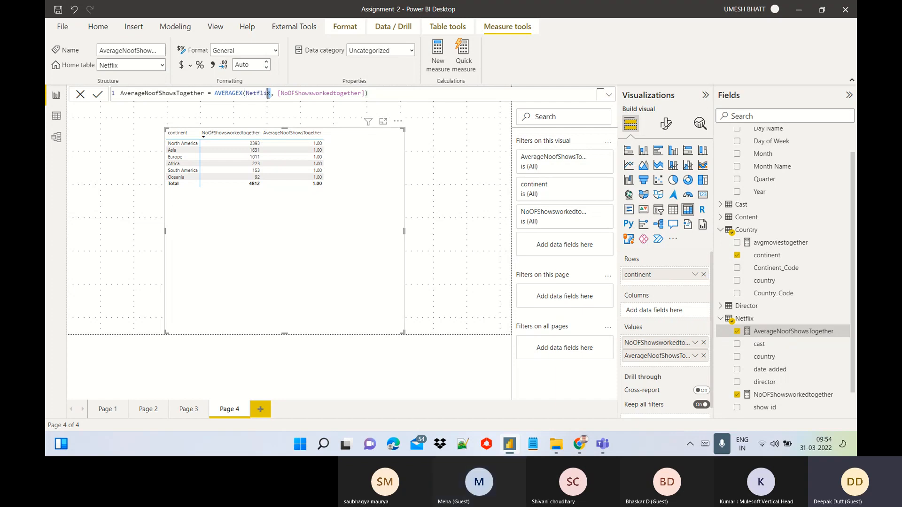
double_click(270, 94)
drag(270, 94, 246, 94)
text(Summ)
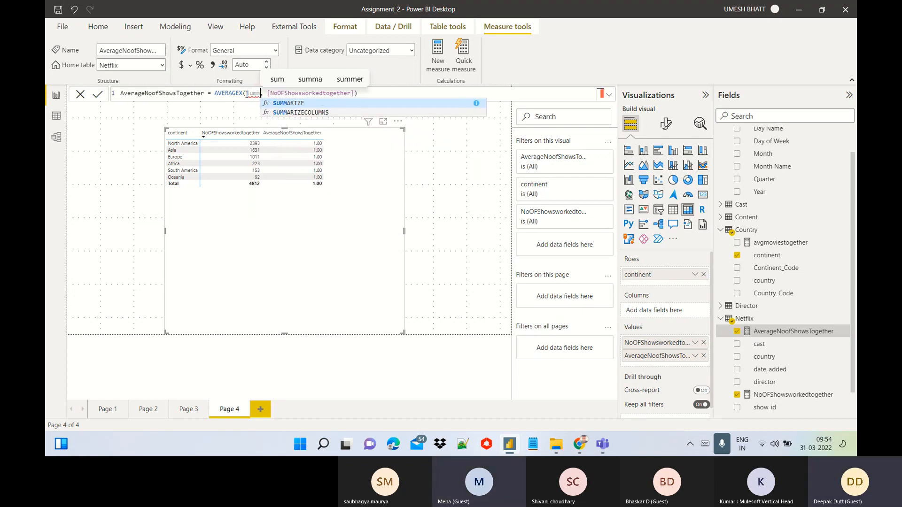
key(Tab)
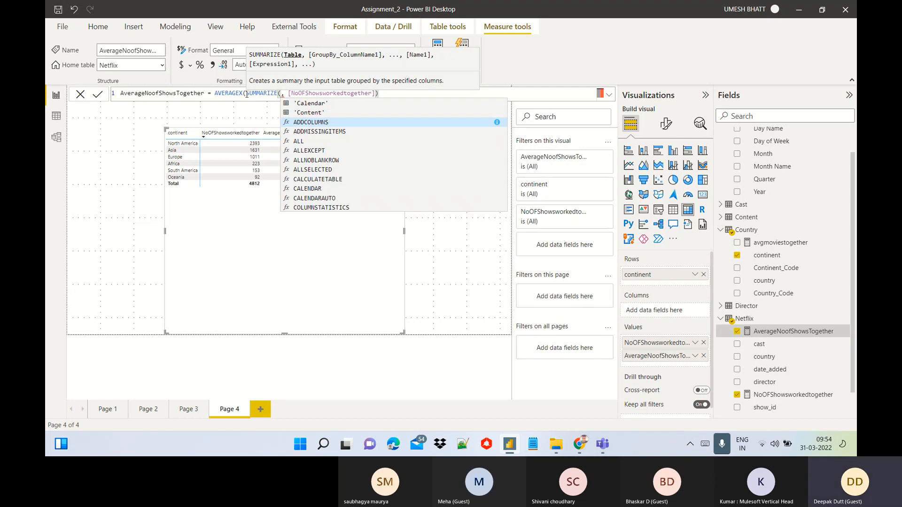
Step: Set Netflix as the input table of SUMMARIZE in the AverageNoofShowsTogether formula
text(Di)
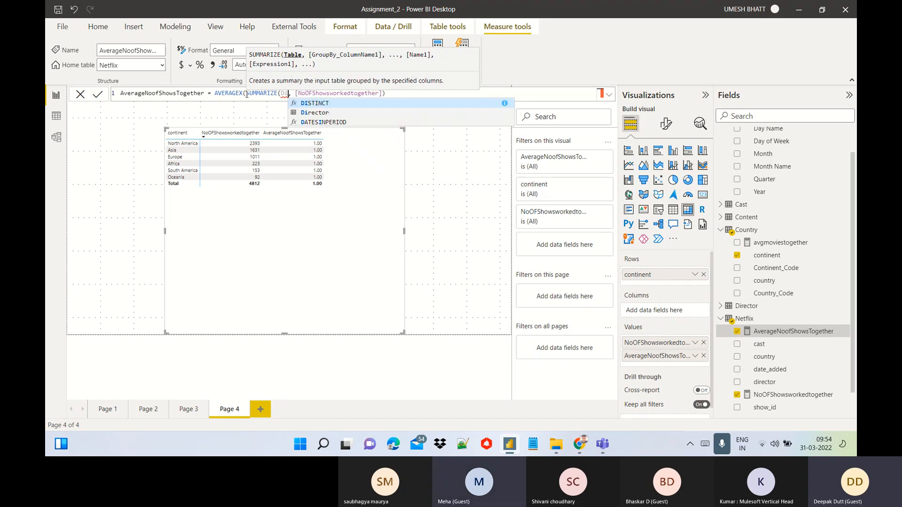
key(BackSpace)
key(BackSpace)
text(Net)
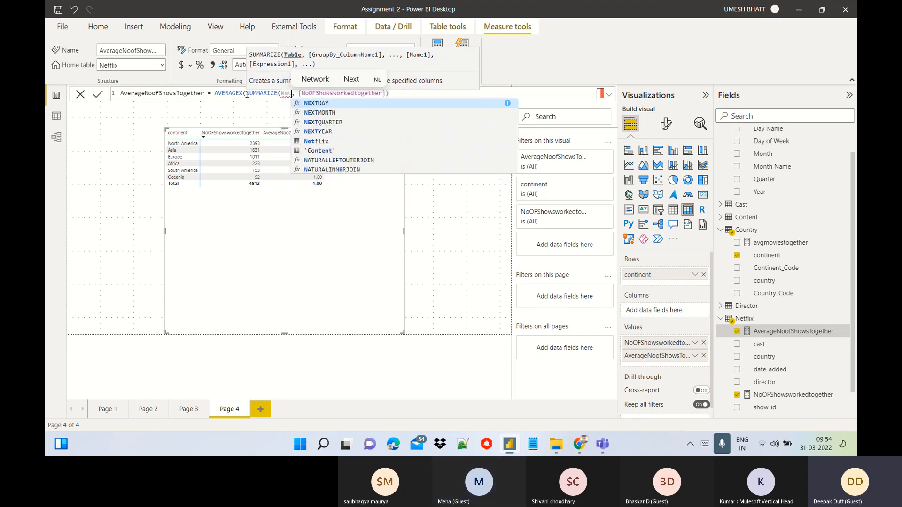
key(Down)
key(Down)
key(Down)
key(Down)
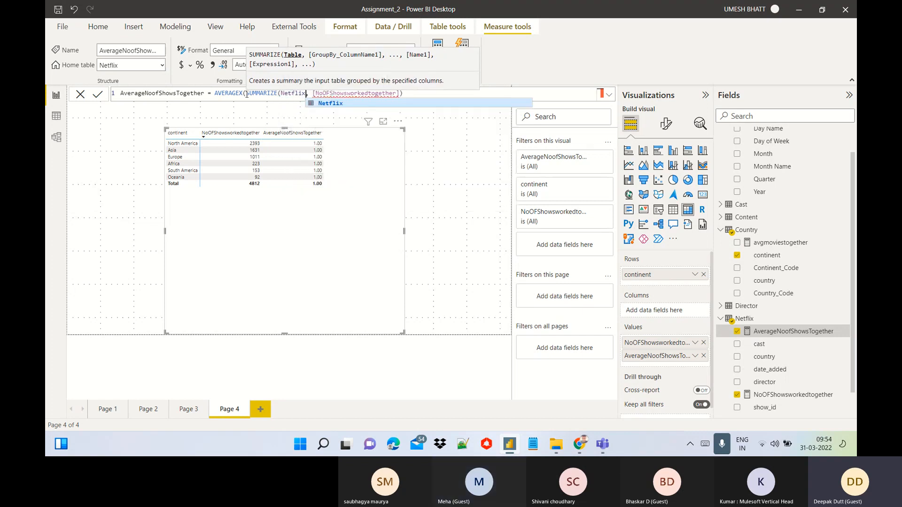
key(Tab)
text(,)
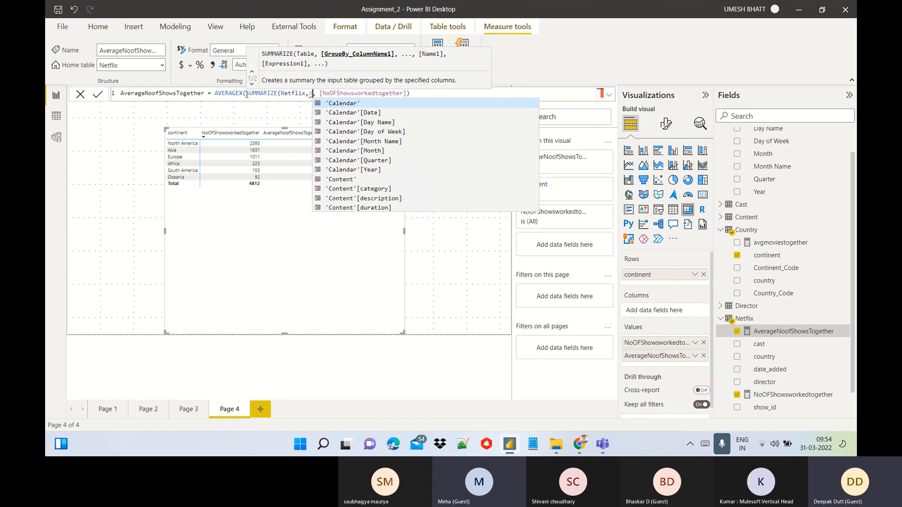
Step: Group the SUMMARIZE table in AverageNoofShowsTogether by Netflix[director] and Netflix[cast], close the function and commit the measure
text( ire)
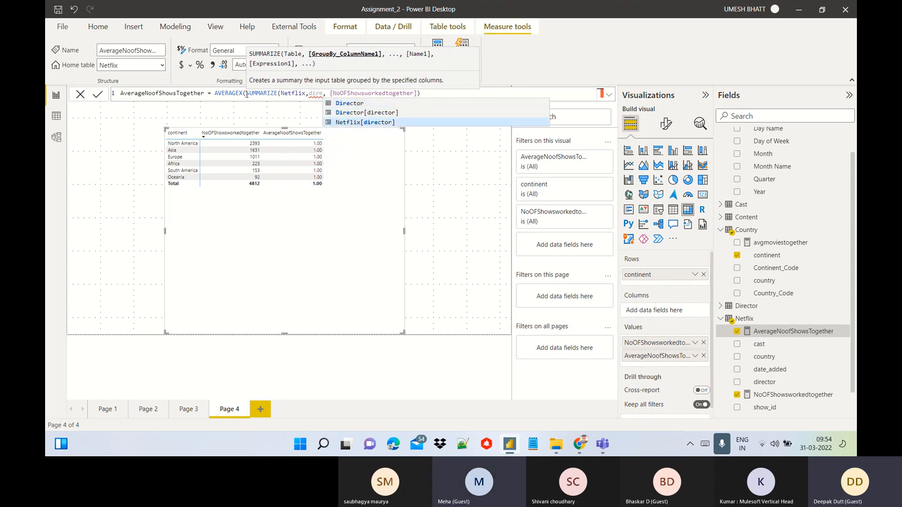
key(Tab)
text(,)
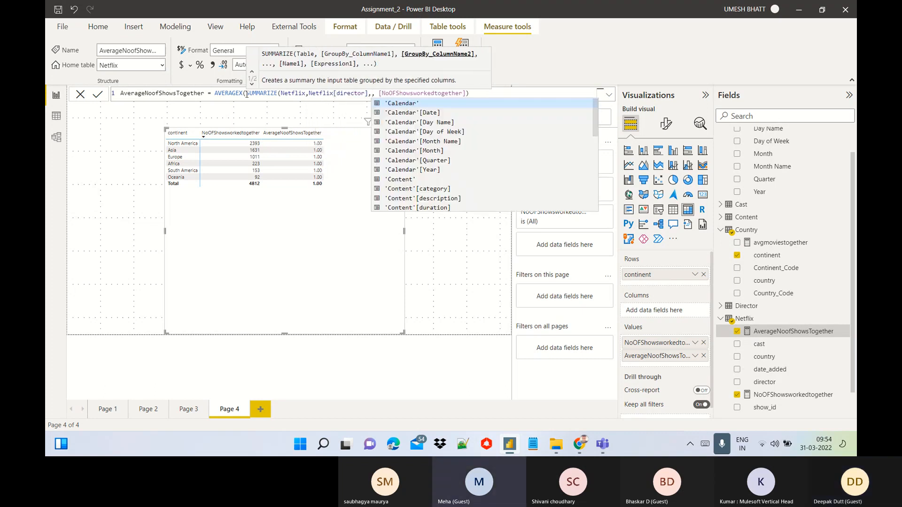
text(Cast)
key(Down)
key(Down)
key(Tab)
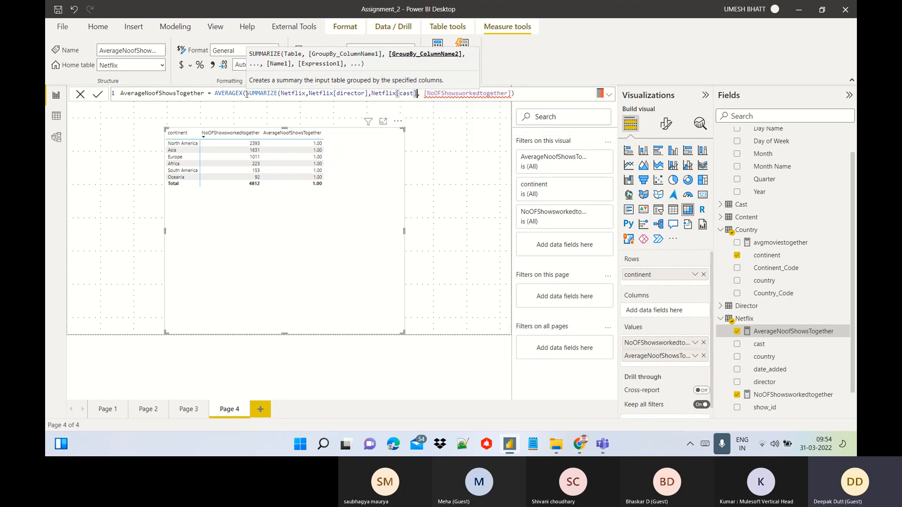
text())
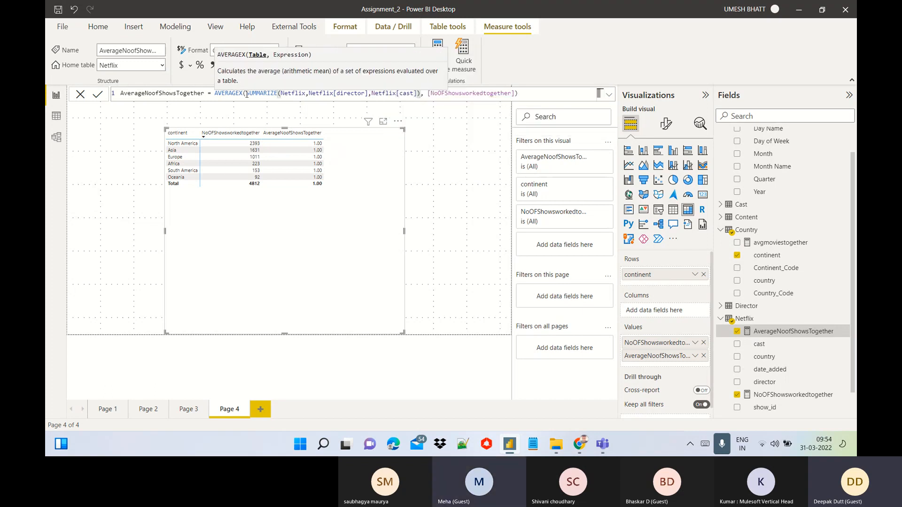
click(524, 96)
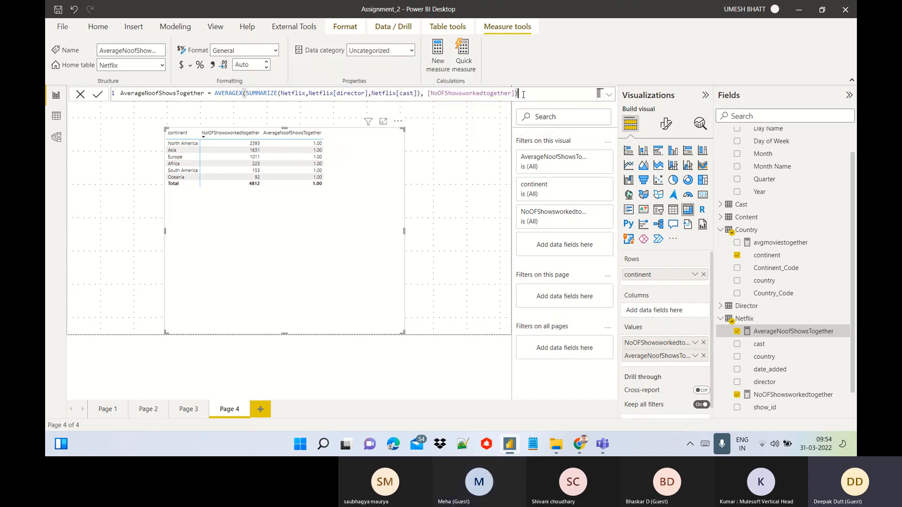
key(Return)
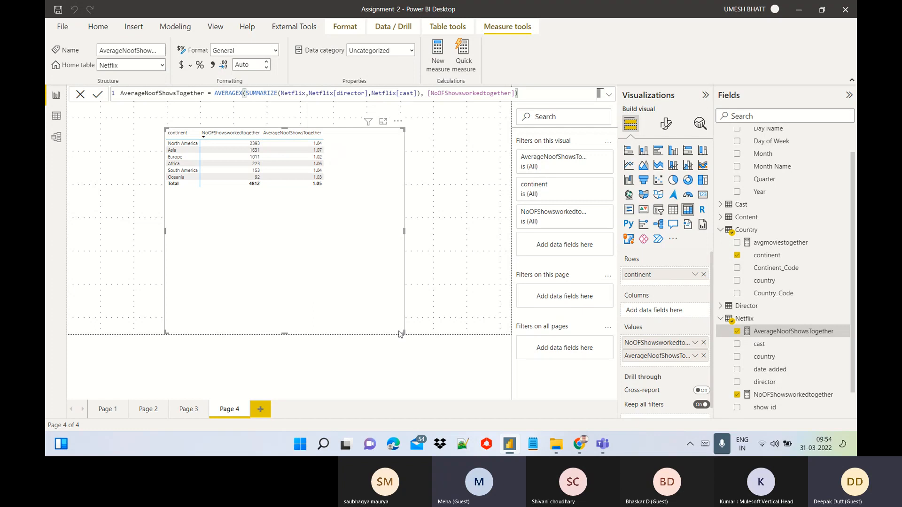
Step: Shrink the continent matrix to fit its rows and copy the reference results image from Page 1 onto Page 4
drag(353, 183, 355, 197)
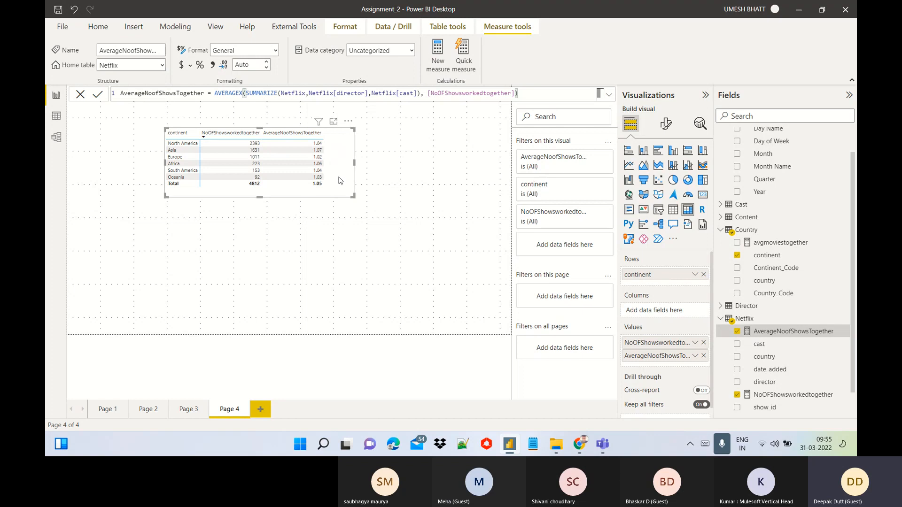
click(105, 410)
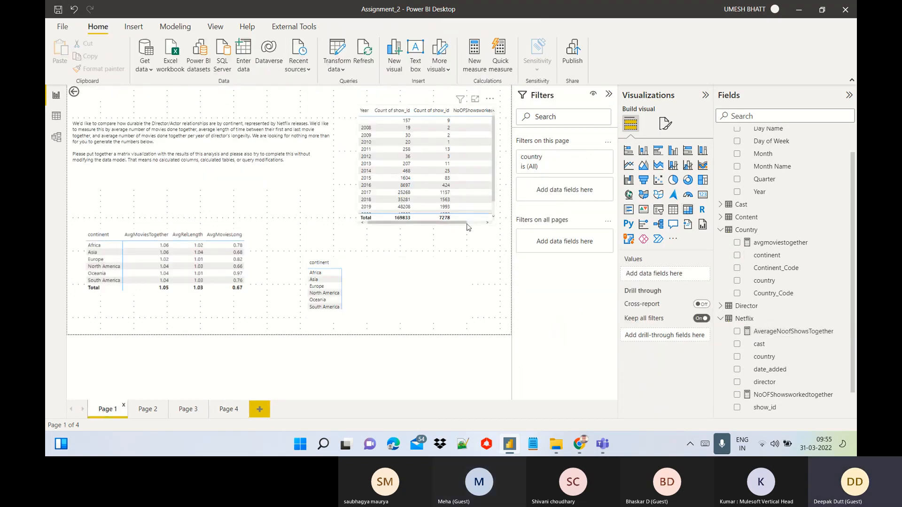
click(467, 227)
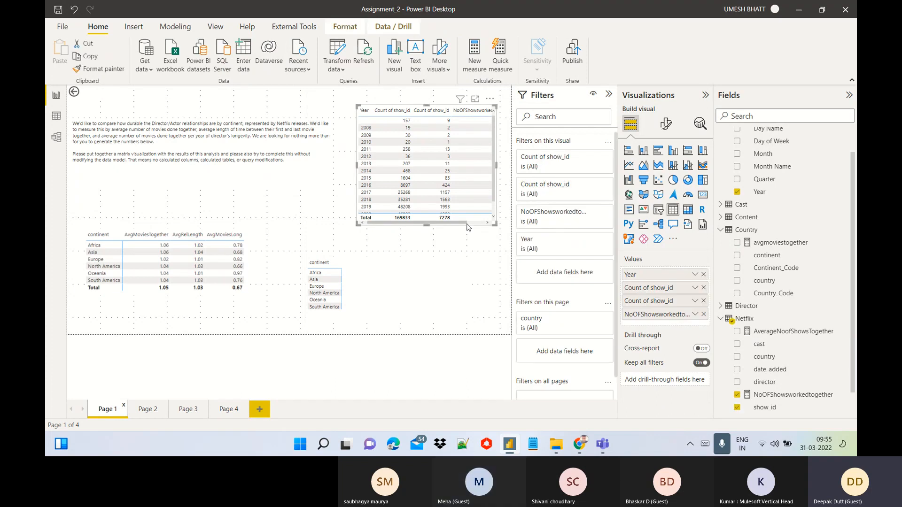
click(253, 256)
click(243, 254)
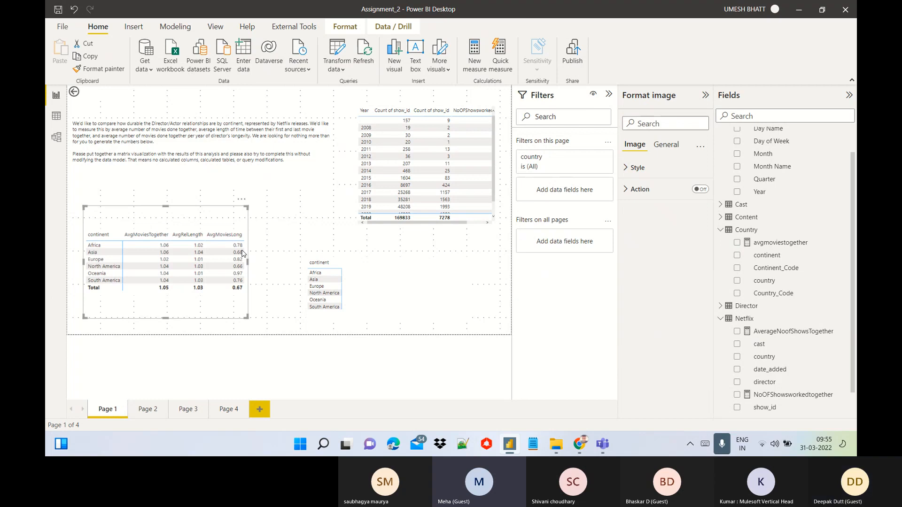
click(147, 410)
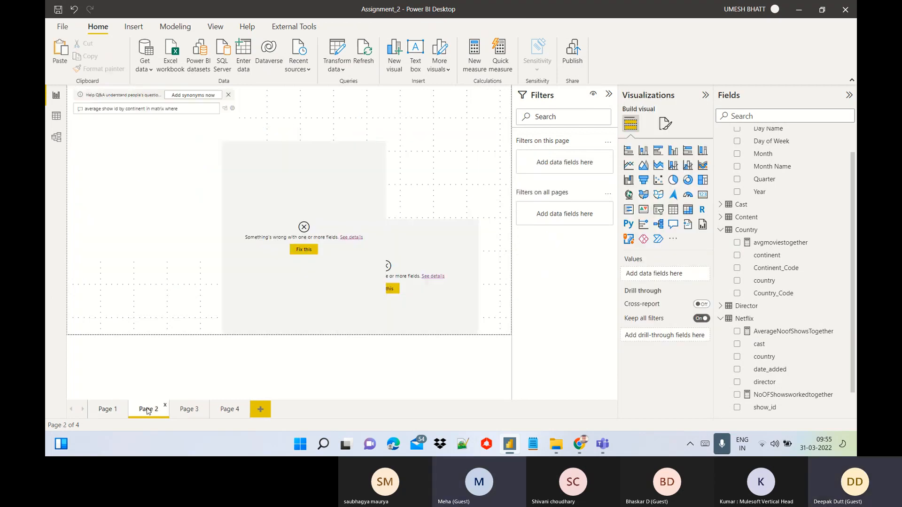
click(224, 410)
key(ctrl+v)
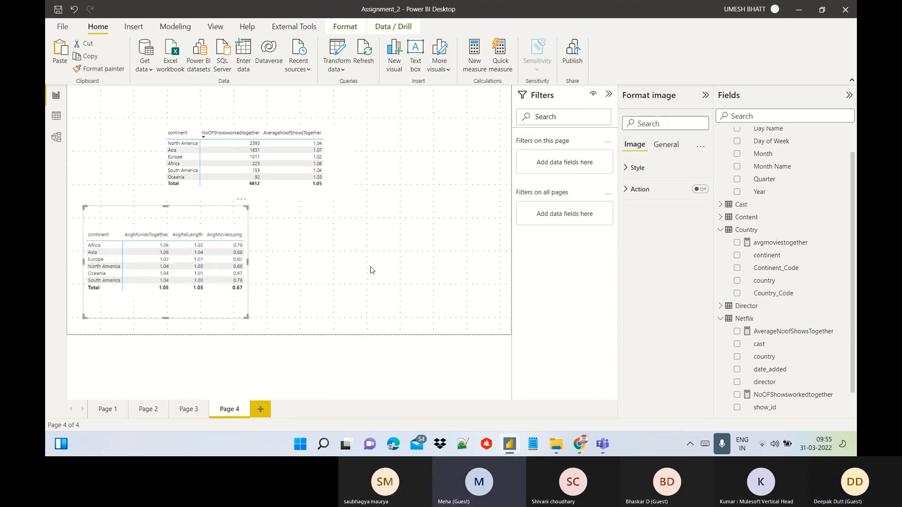
Step: Sort the matrix by continent in ascending order and open the AverageNoofShowsTogether formula
click(190, 140)
click(191, 138)
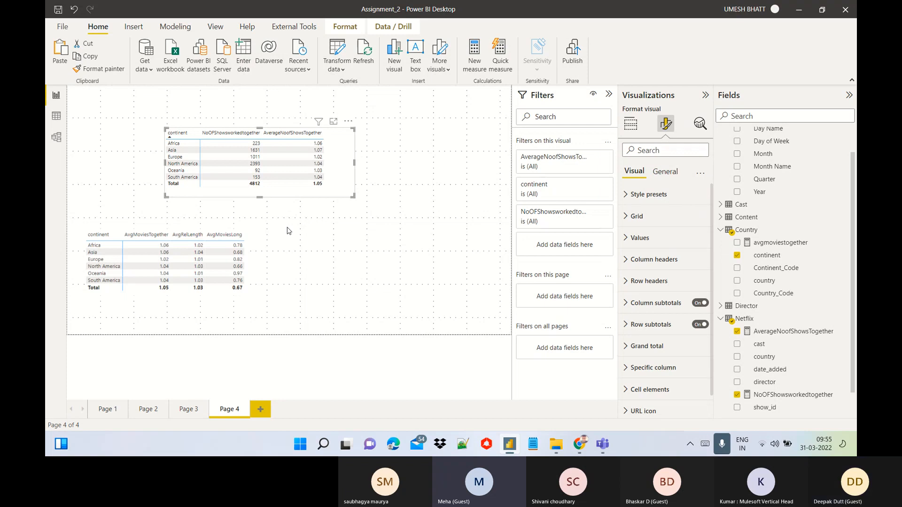
click(783, 331)
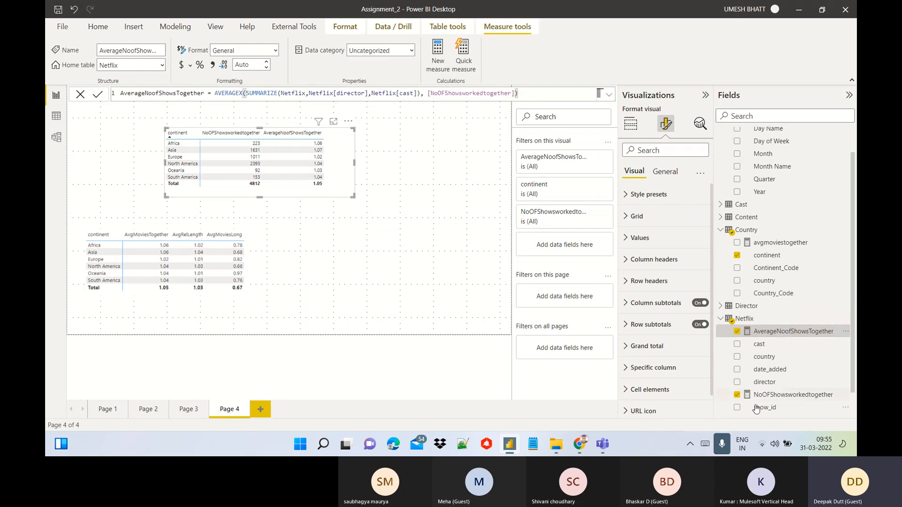
Step: Add a second KEEPFILTERS filter argument to CALCULATE in the NoOFShowsworkedtogether measure
click(788, 396)
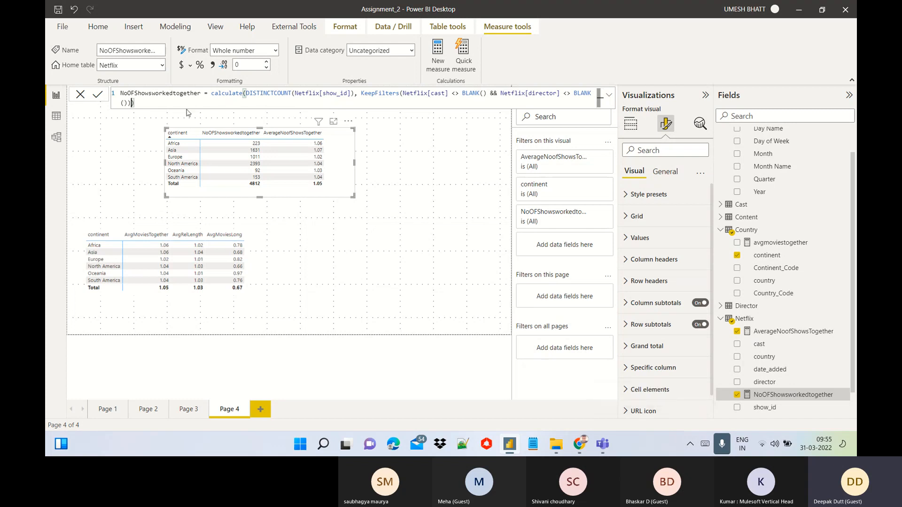
text(, kee)
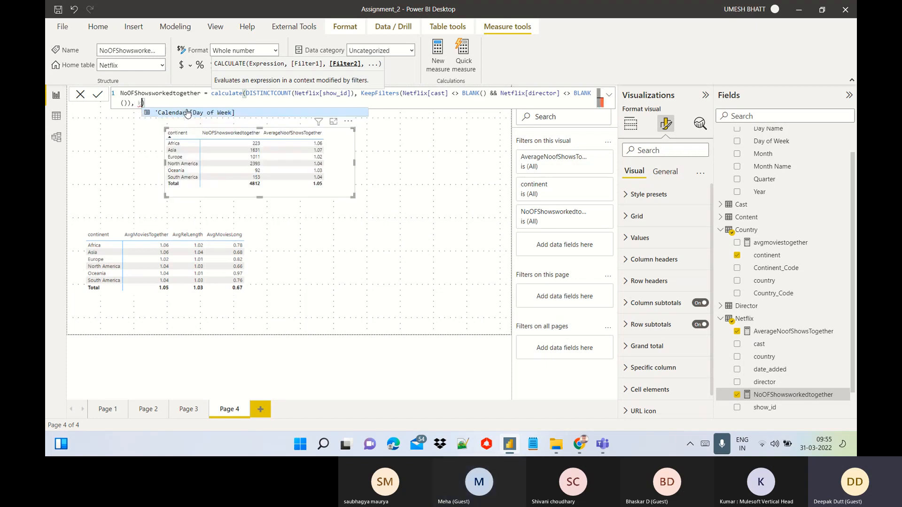
text(pf)
key(Tab)
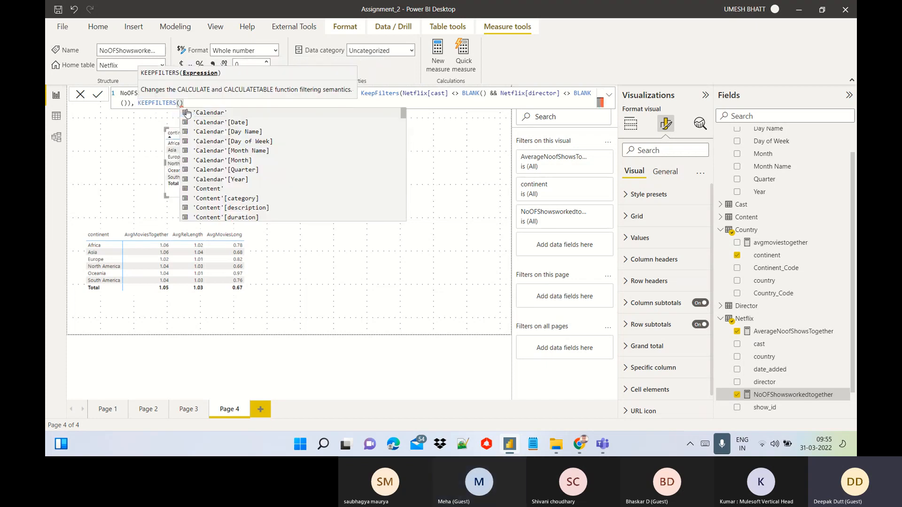
Step: Set 'Content'[category] as the column in the new KEEPFILTERS condition and begin an equality comparison
text(conte)
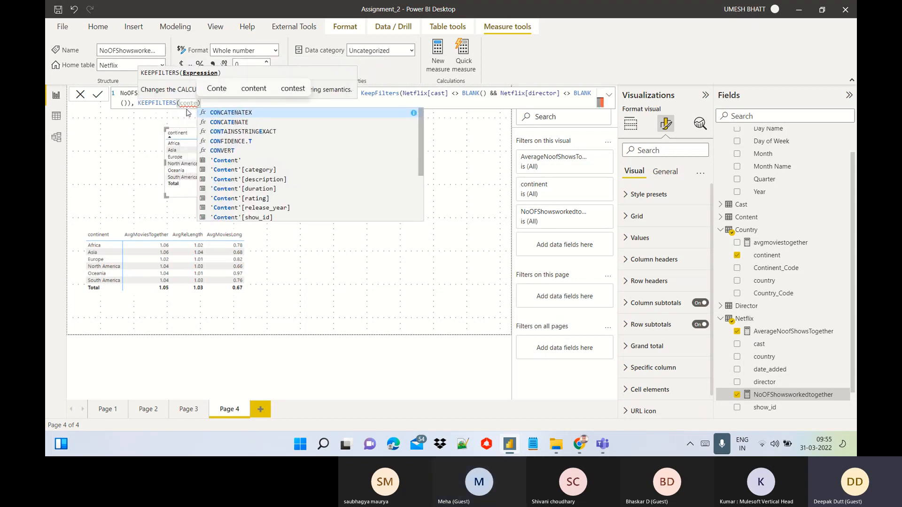
key(Down)
key(Down)
key(Down)
key(Down)
key(Down)
key(Down)
key(Down)
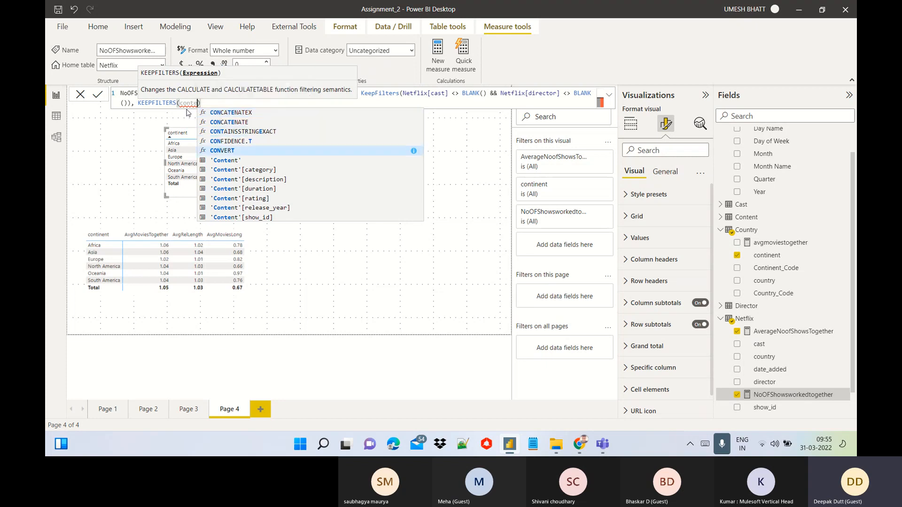
key(Down)
key(Down)
key(Down)
key(Up)
key(Up)
key(Up)
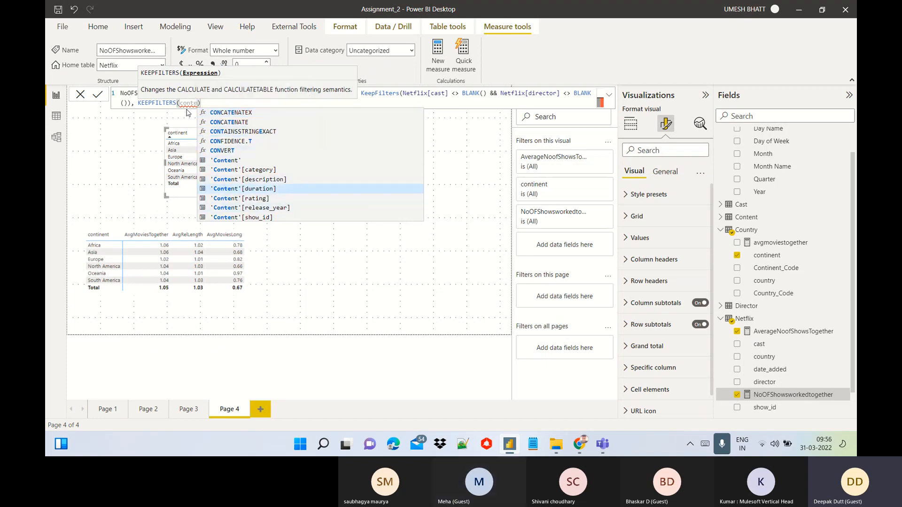
key(Up)
key(Down)
key(Up)
key(Tab)
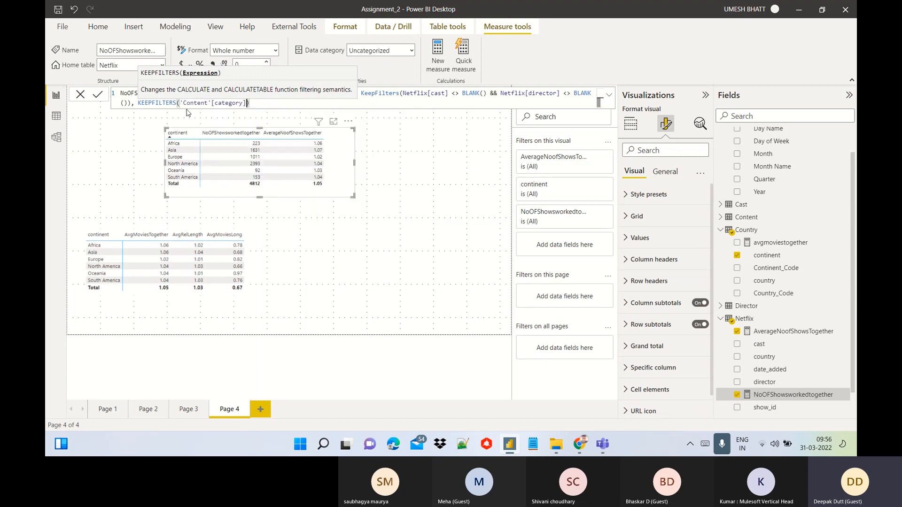
text(=')
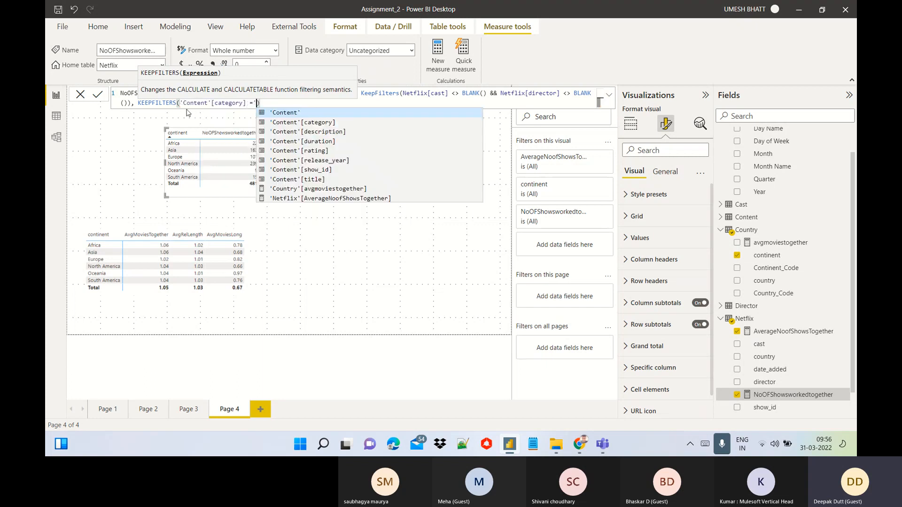
Step: Look up the category values in the Content table and complete the NoOFShowsworkedtogether filter condition with "Movie"
click(55, 119)
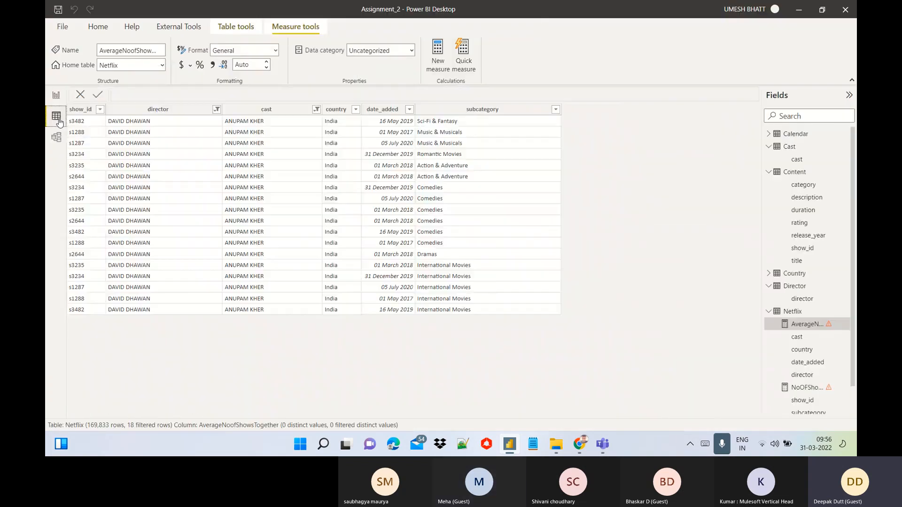
click(797, 172)
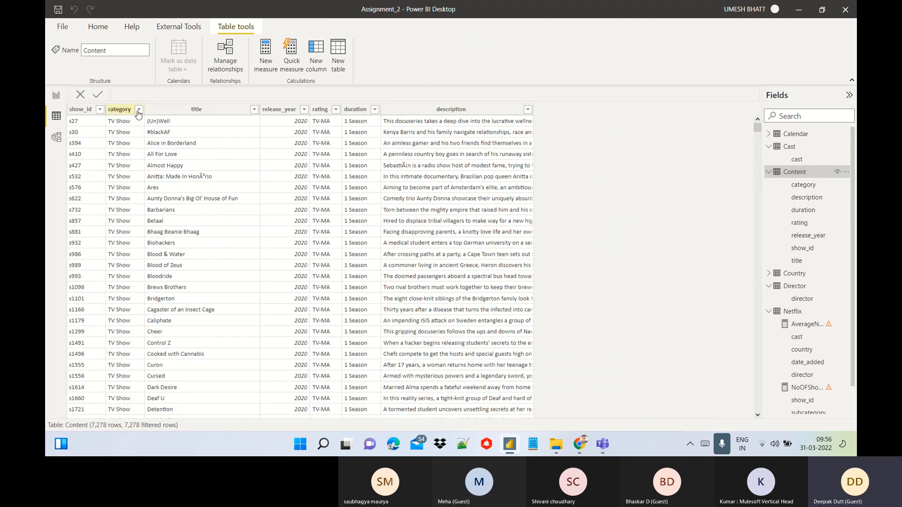
click(139, 109)
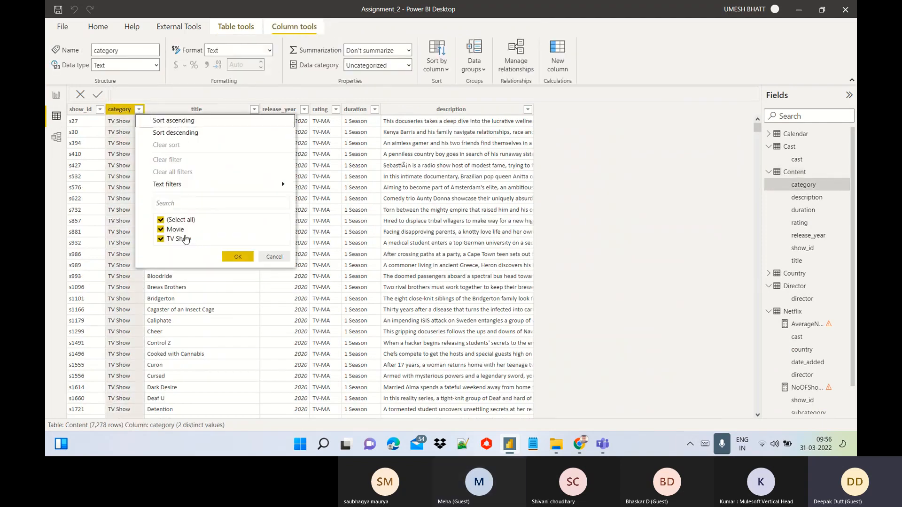
click(56, 94)
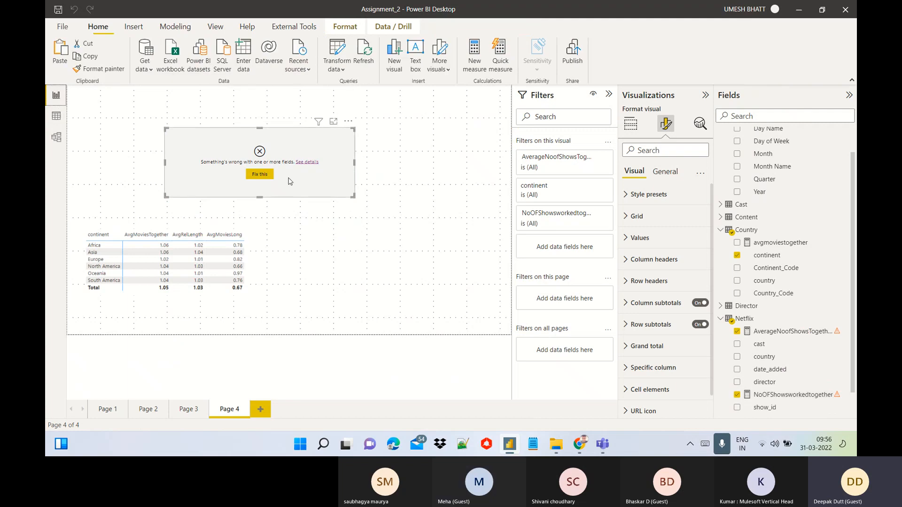
click(777, 397)
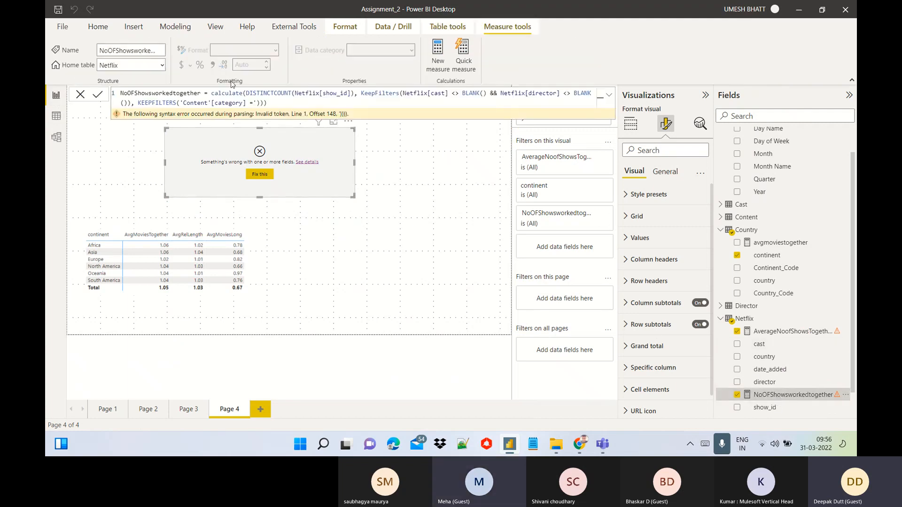
click(256, 102)
key(BackSpace)
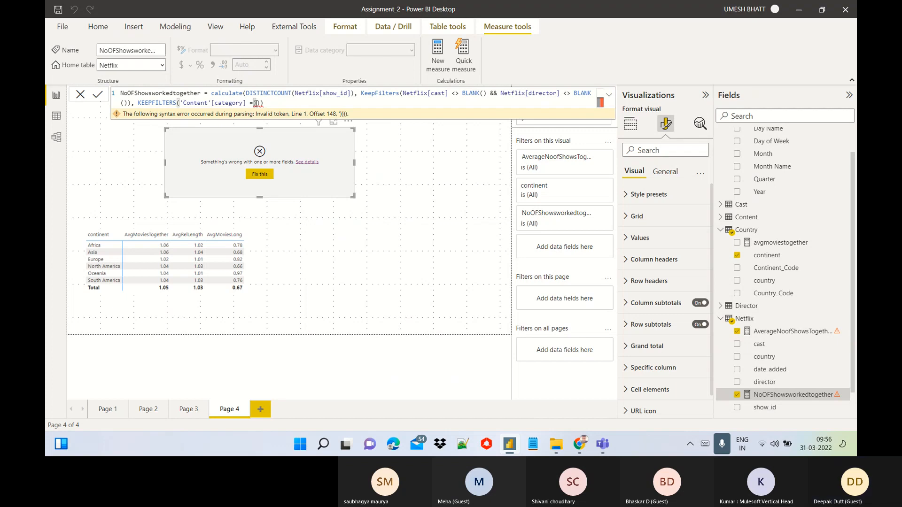
text(')
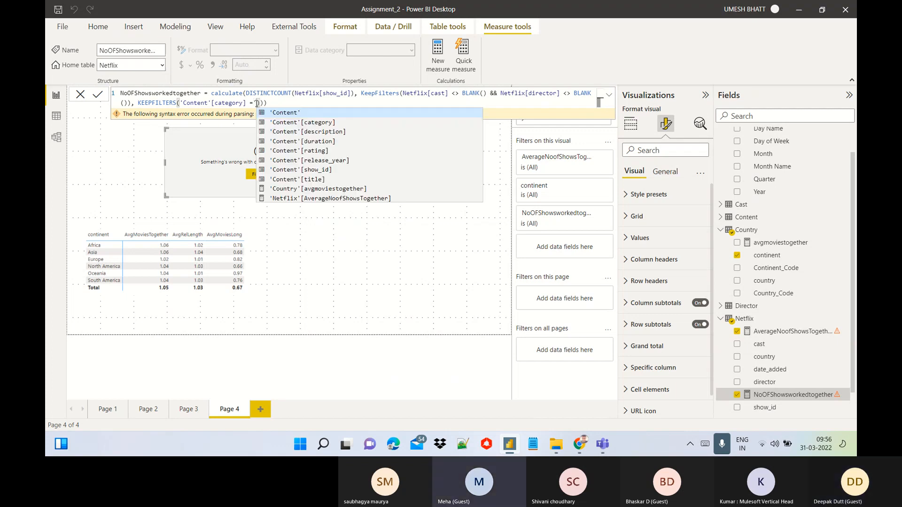
key(BackSpace)
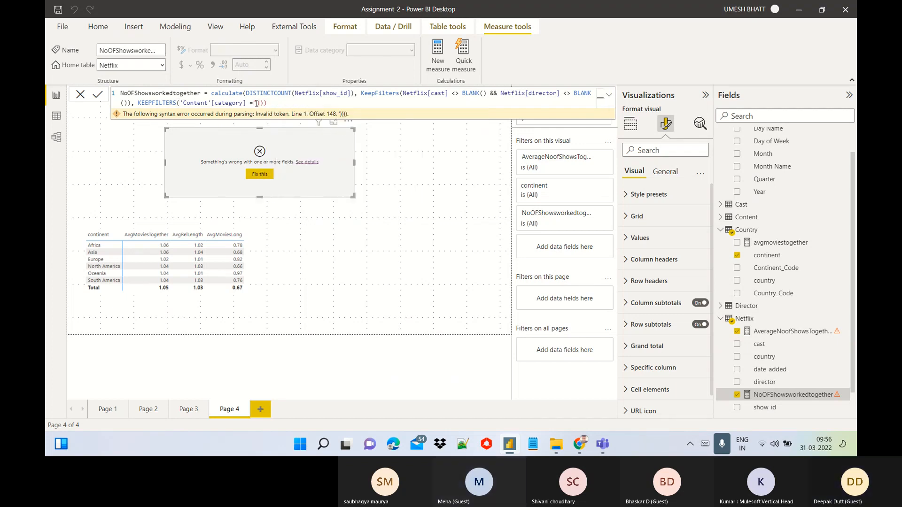
text("T)
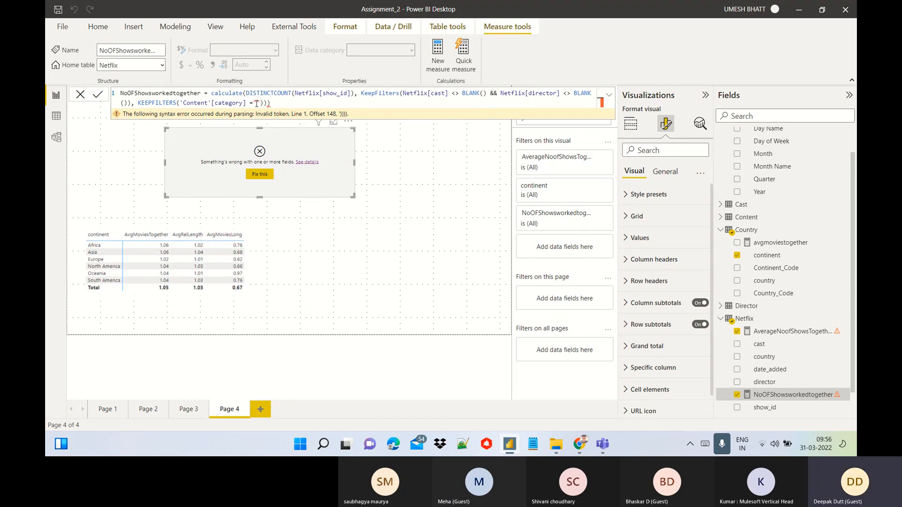
text(Movie)
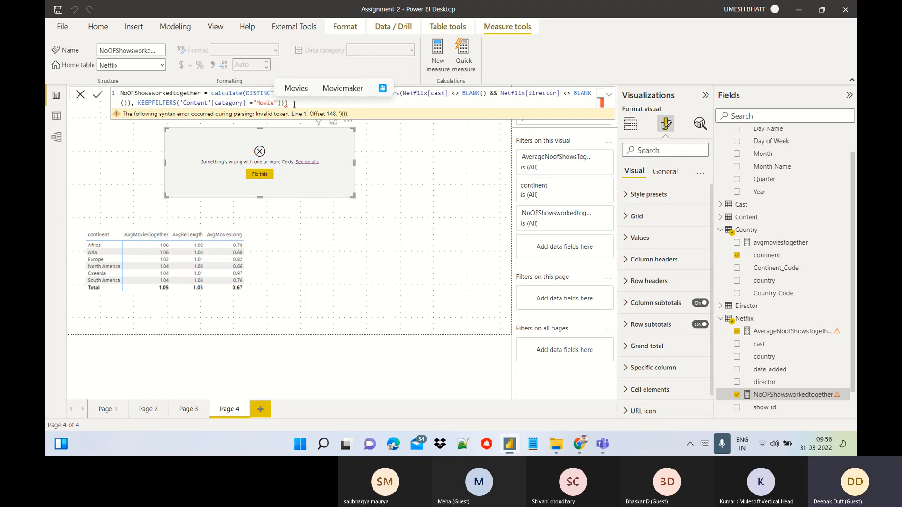
Step: Try to close KEEPFILTERS directly after 'Content'[category], remove the surplus trailing parentheses and commit the NoOFShowsworkedtogether measure
click(301, 104)
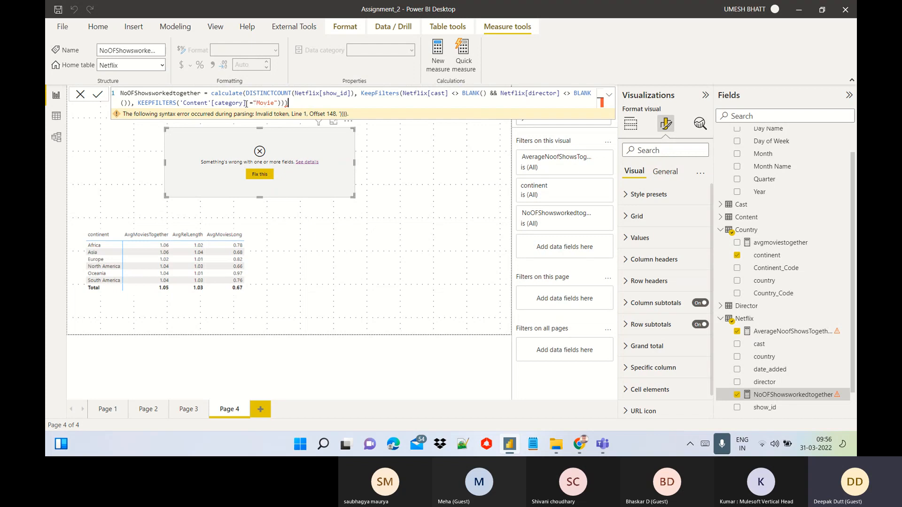
click(247, 103)
key(Right)
key(Right)
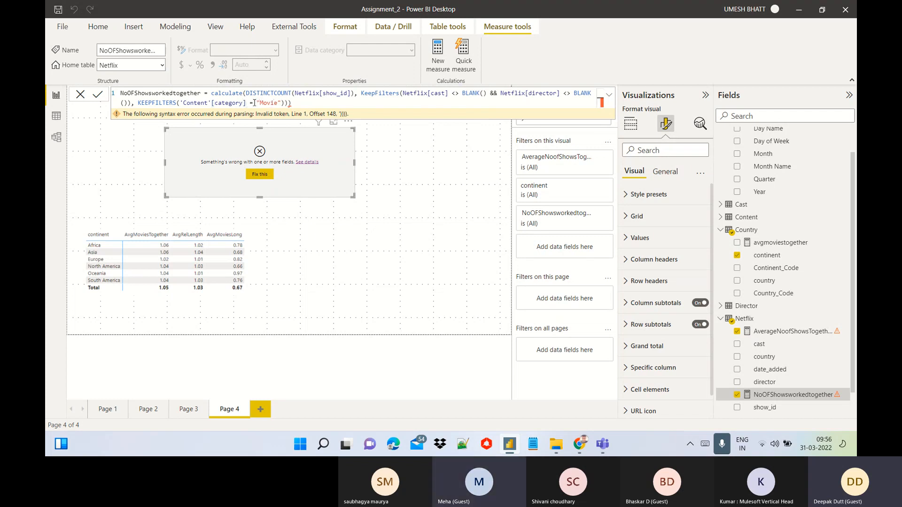
click(247, 103)
text())
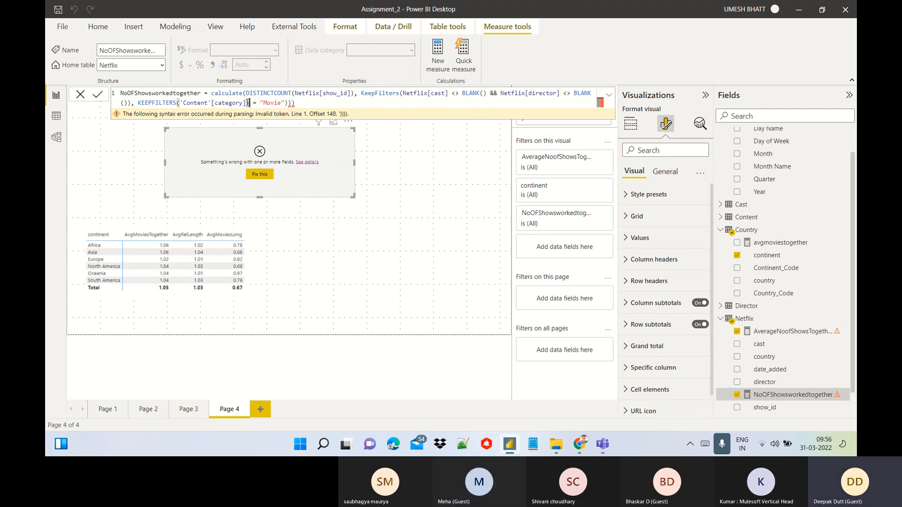
click(301, 103)
key(BackSpace)
key(BackSpace)
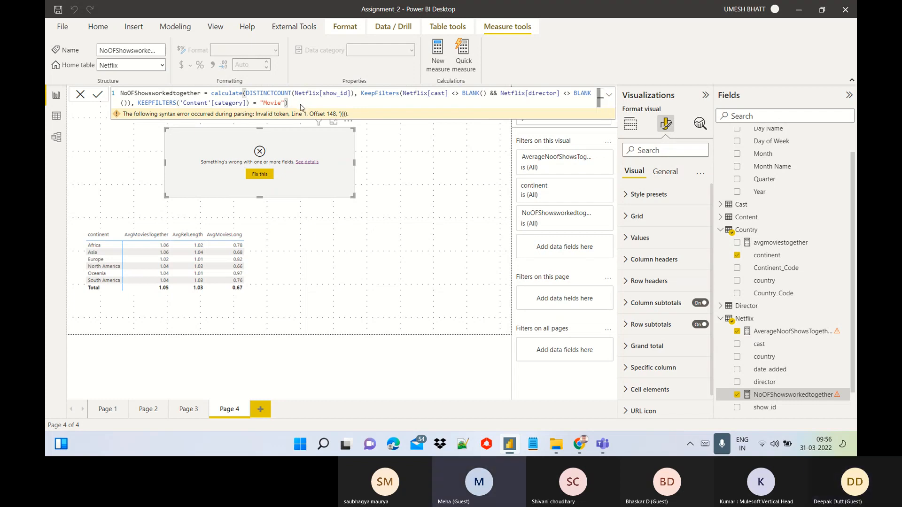
key(Return)
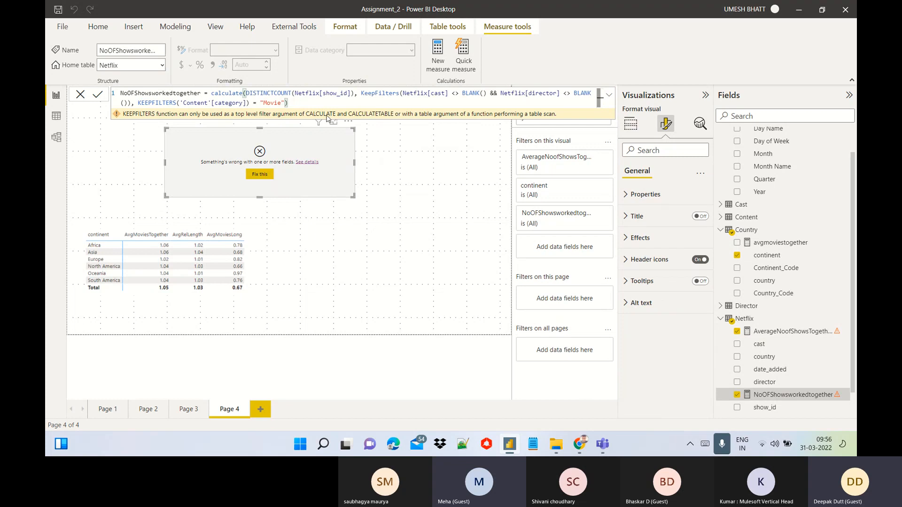
Step: Move the KEEPFILTERS closing parenthesis to after "Movie" and commit the NoOFShowsworkedtogether measure
click(251, 102)
key(BackSpace)
click(293, 101)
text())
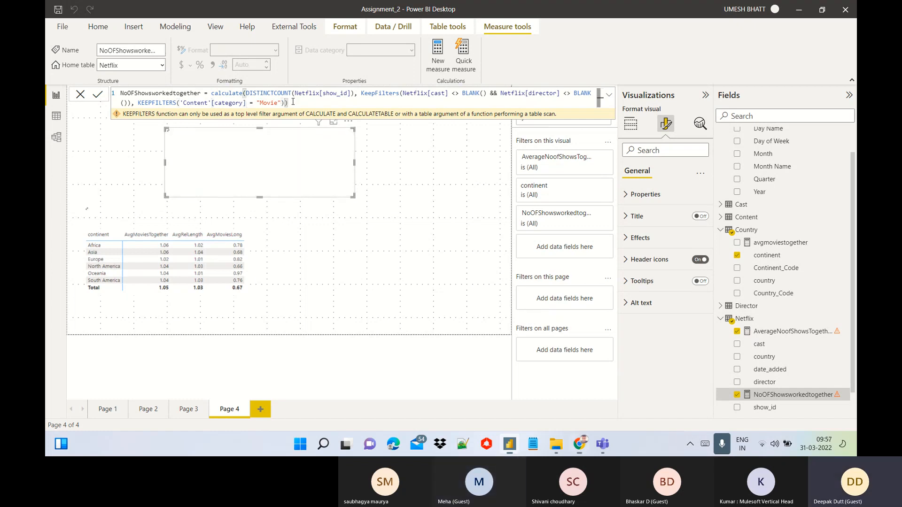
key(Return)
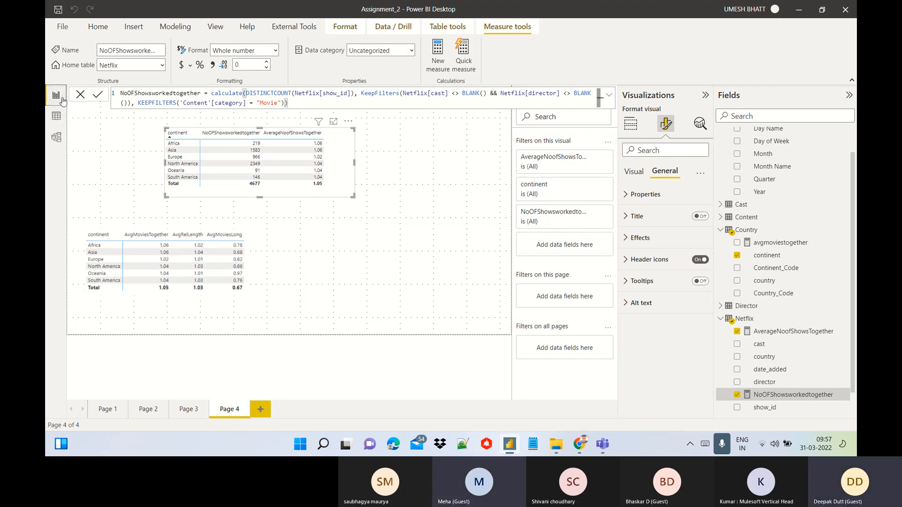
Step: Go to Page 1 of the report and highlight "average number of movies done together" in the assignment text
click(56, 117)
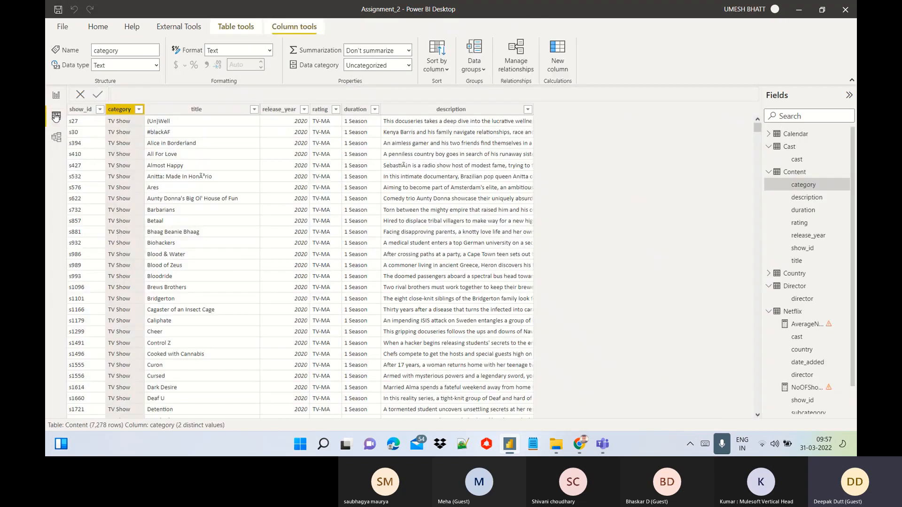
click(57, 99)
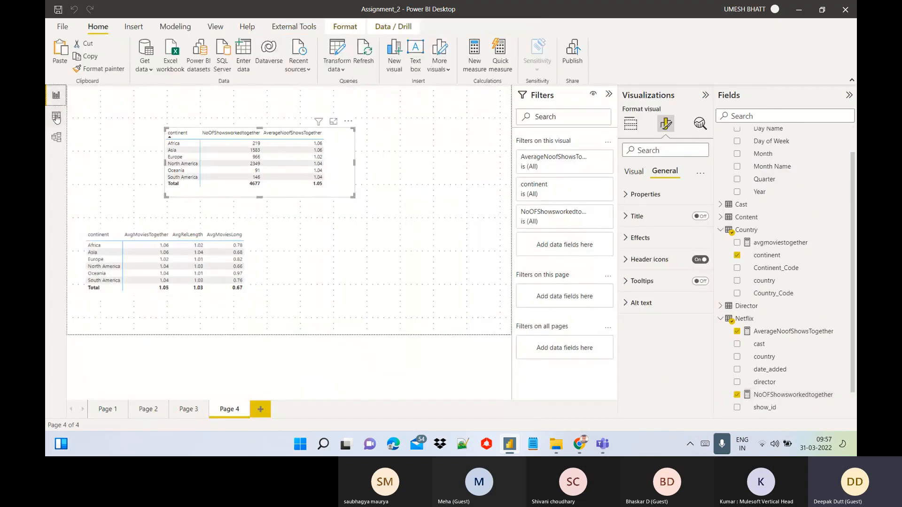
click(56, 116)
click(57, 97)
click(107, 411)
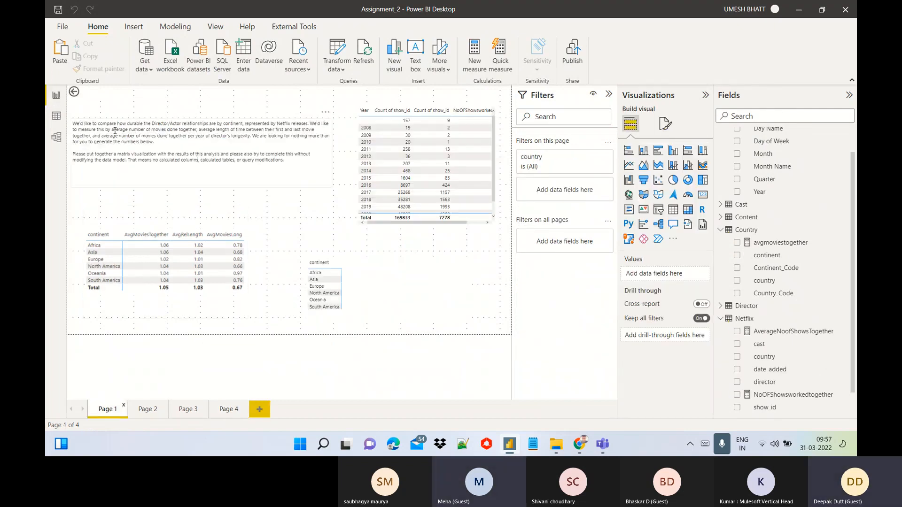
drag(111, 131, 197, 130)
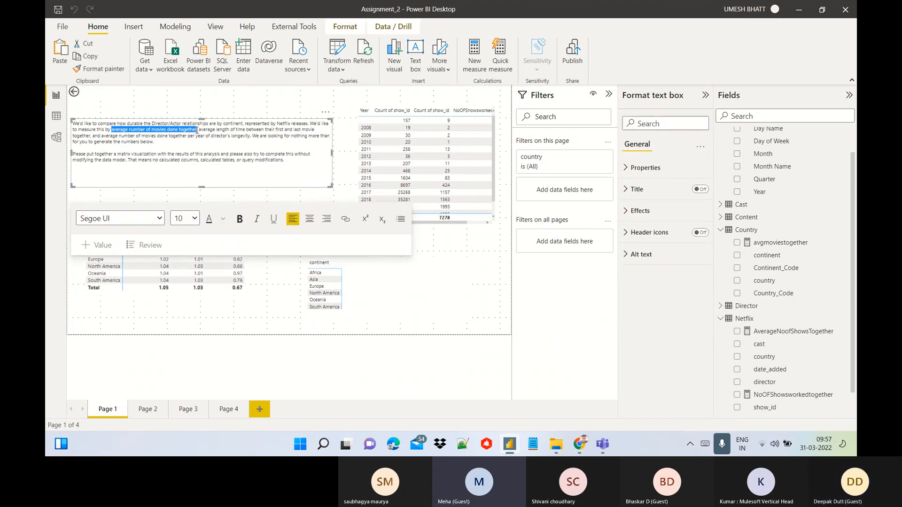
Step: Check the distinct category values in the Content table and return to the report without filtering
click(56, 116)
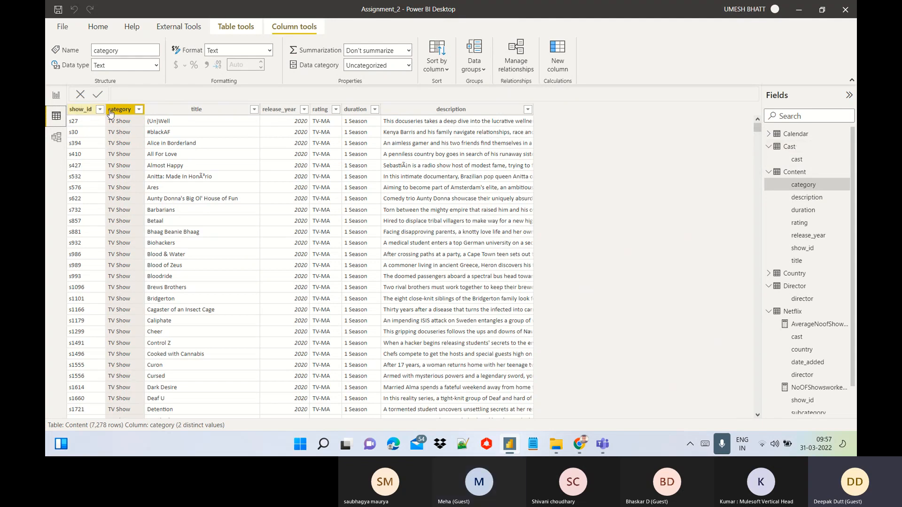
click(138, 112)
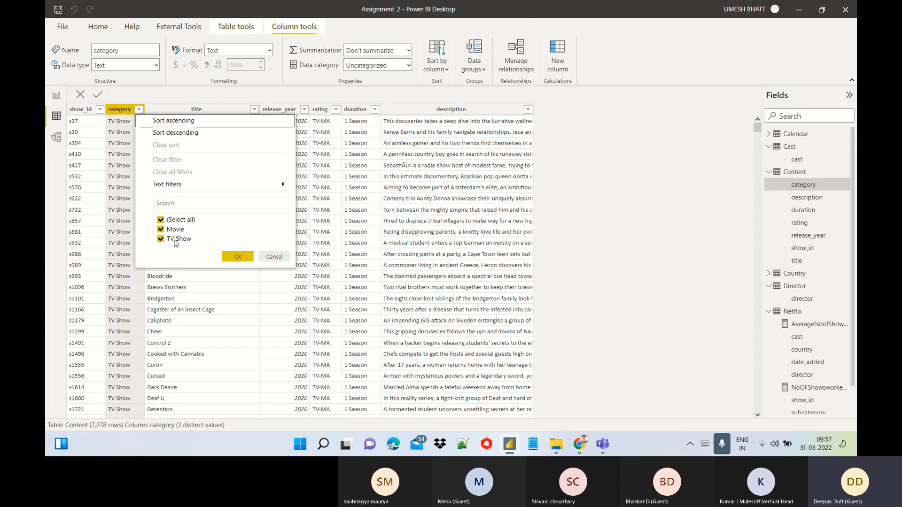
click(274, 258)
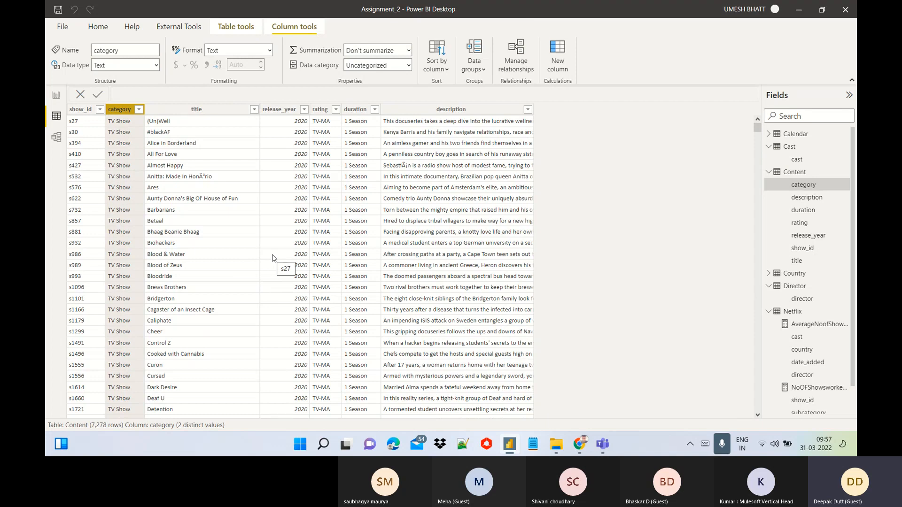
click(55, 101)
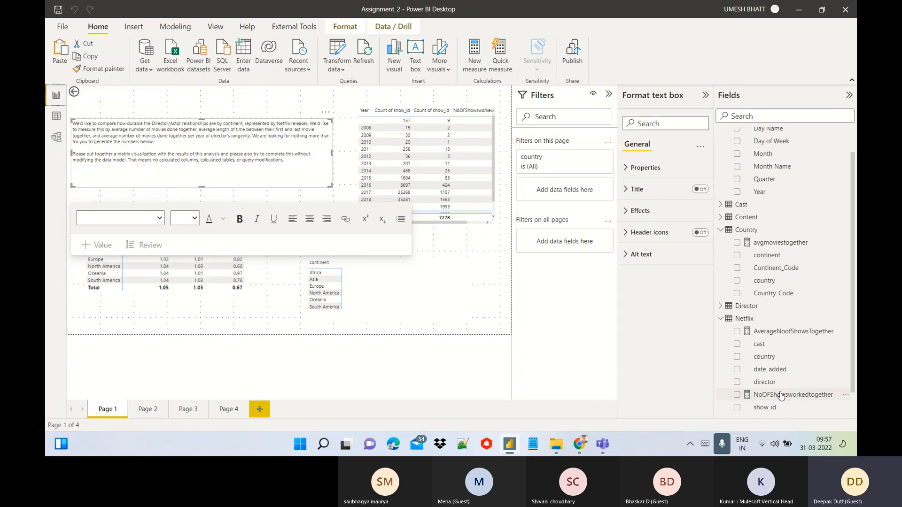
Step: Open the NoOFShowsworkedtogether formula and review its KEEPFILTERS condition on 'Content'[category]
click(780, 396)
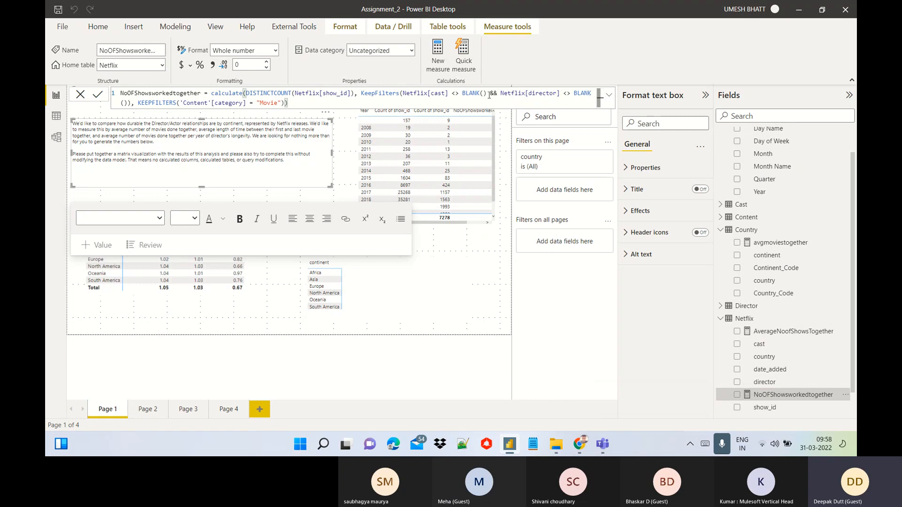
drag(138, 103, 281, 105)
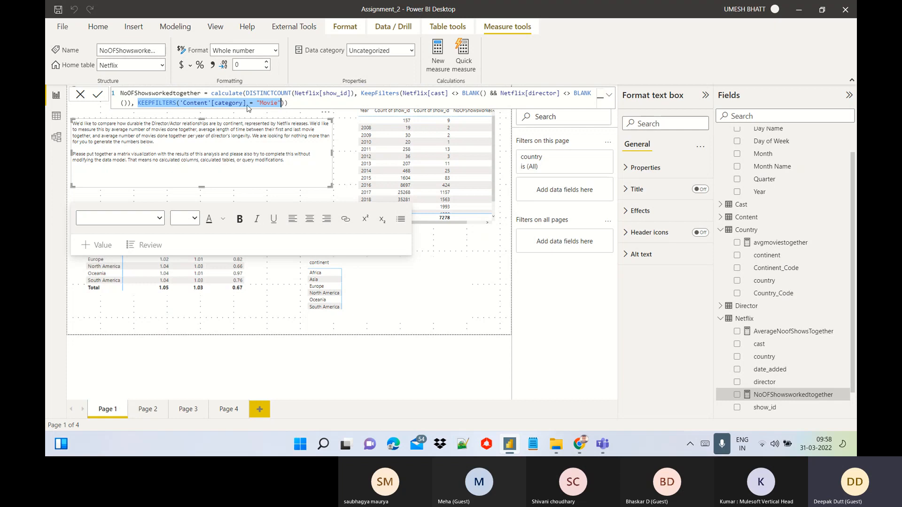
click(298, 102)
key(ctrl+a)
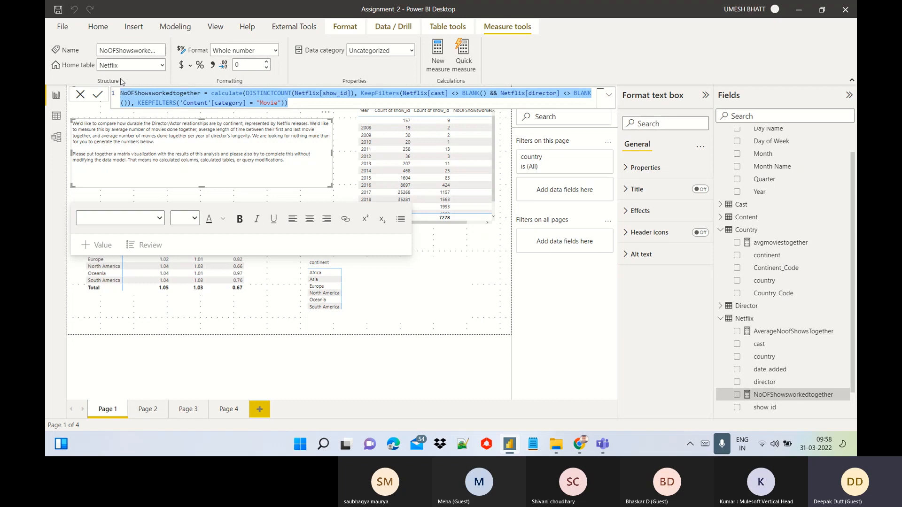
click(297, 102)
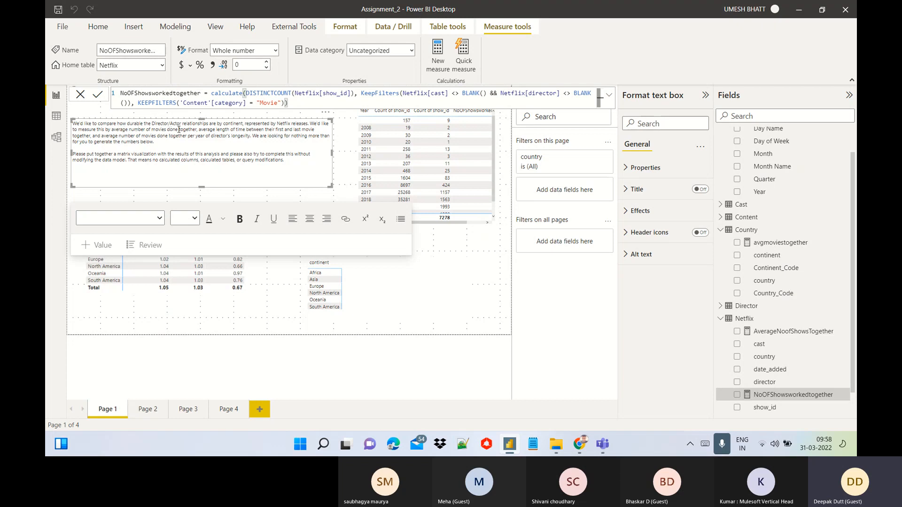
Step: Highlight "movies" in the assignment text, compare it with the Content table's category column, and return to the report
double_click(161, 129)
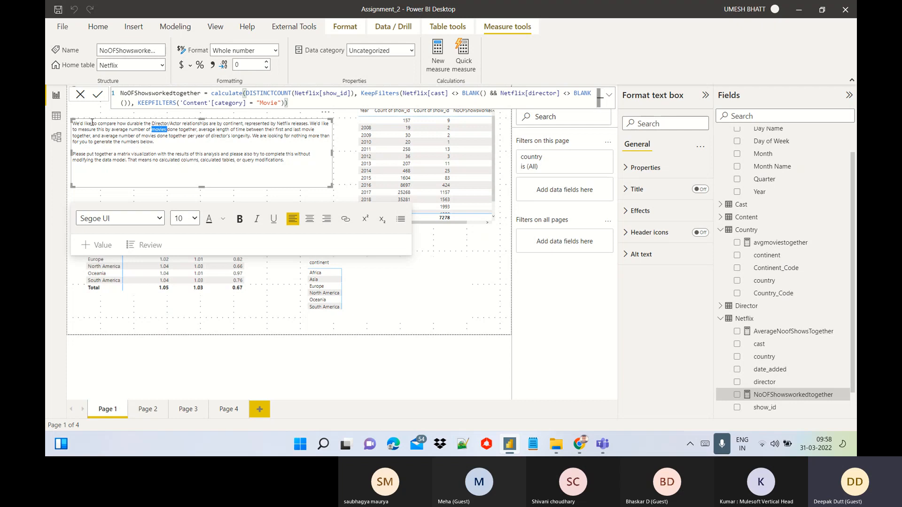
click(58, 118)
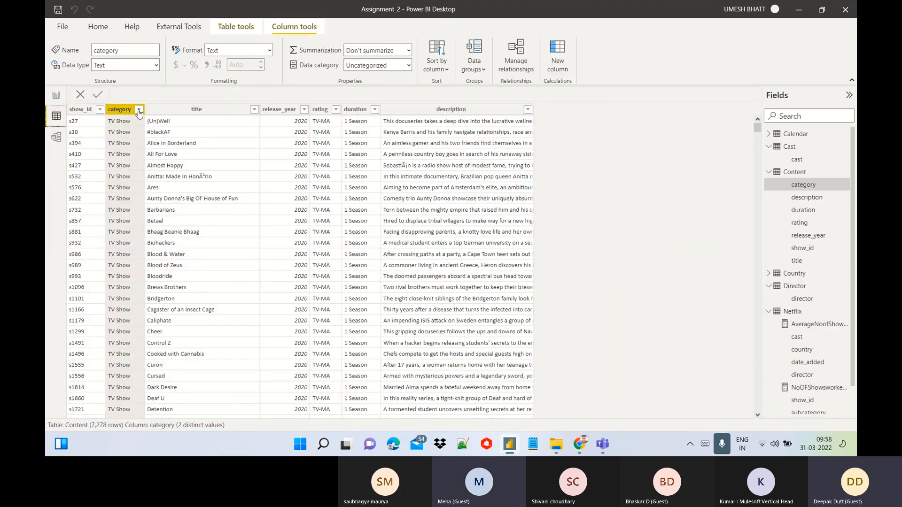
click(138, 110)
click(56, 95)
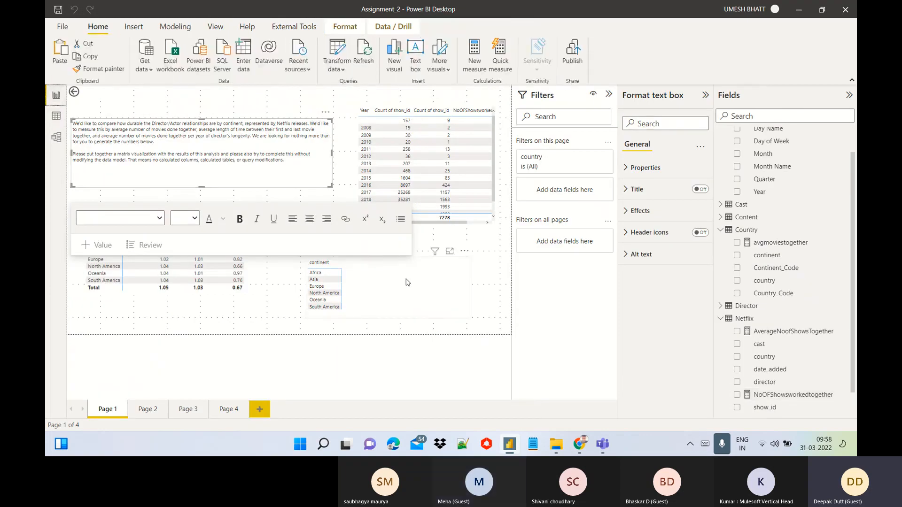
click(230, 333)
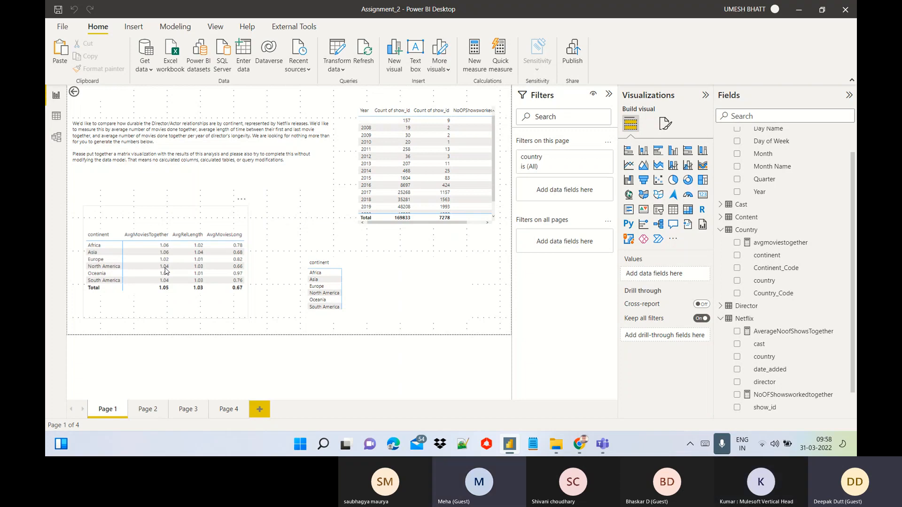
Step: Recheck the Content table's category filter values and highlight the average-number-of-movies requirement in the Page 1 assignment text
click(52, 117)
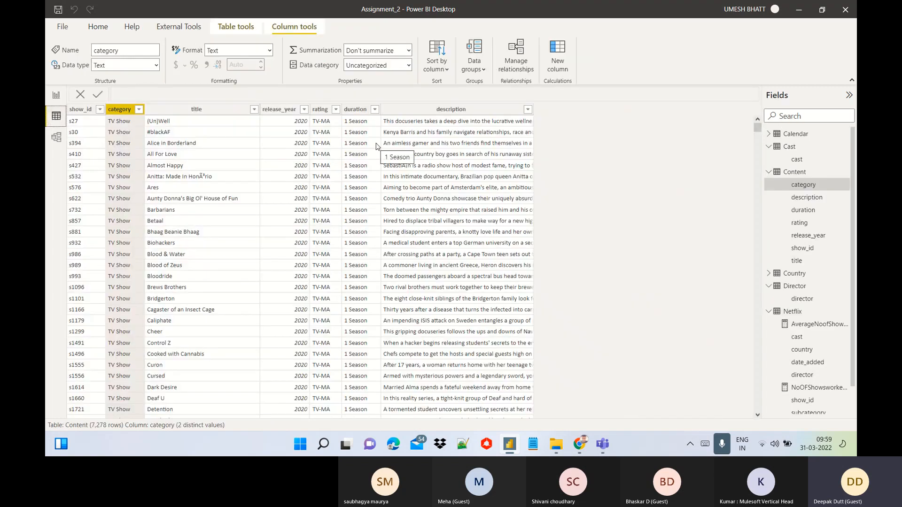
click(138, 110)
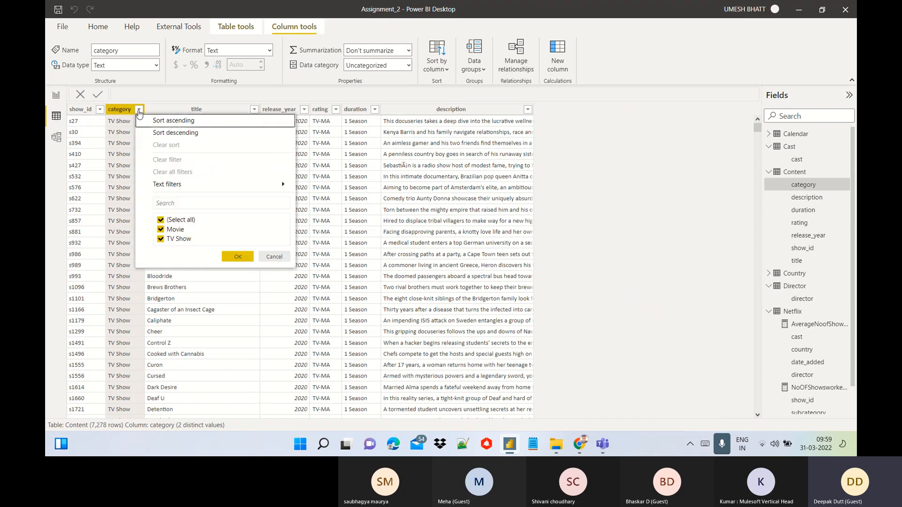
click(263, 257)
click(48, 102)
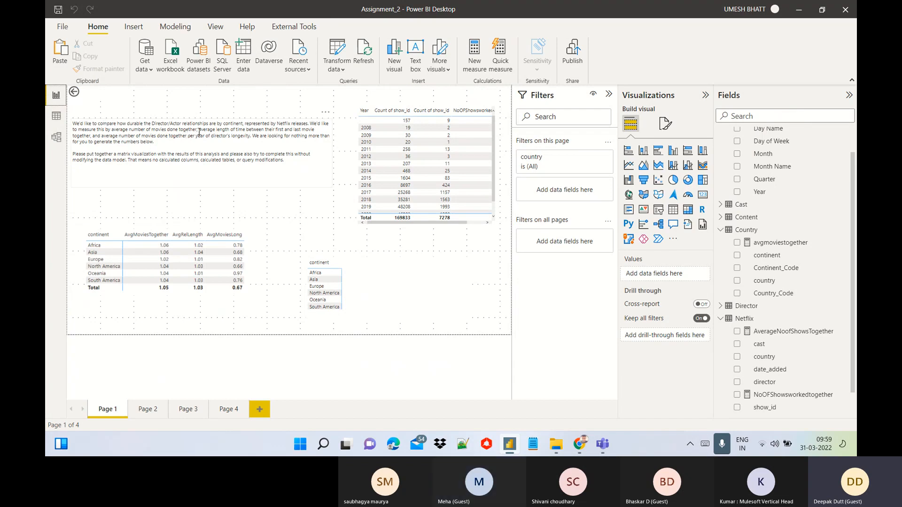
drag(200, 132, 112, 130)
click(102, 135)
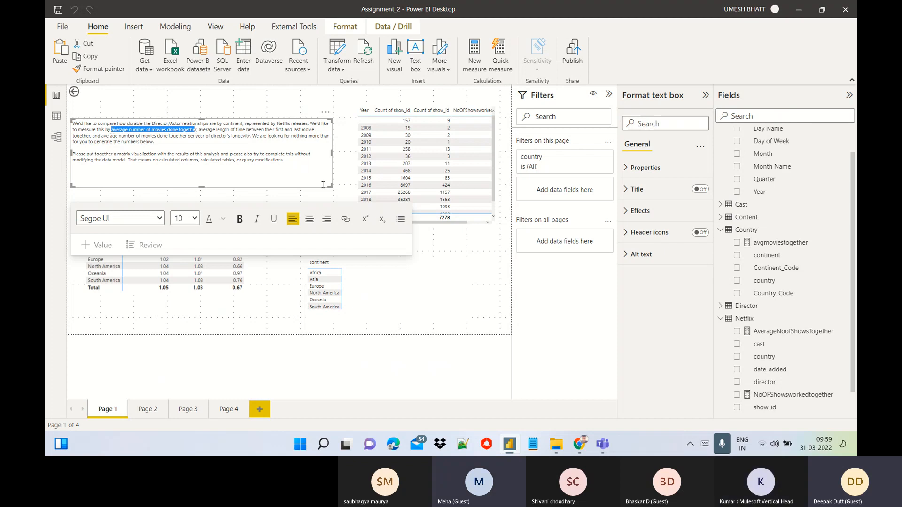
Step: Open the AverageNoofShowsTogether formula for review and save the Assignment_2 report
click(780, 332)
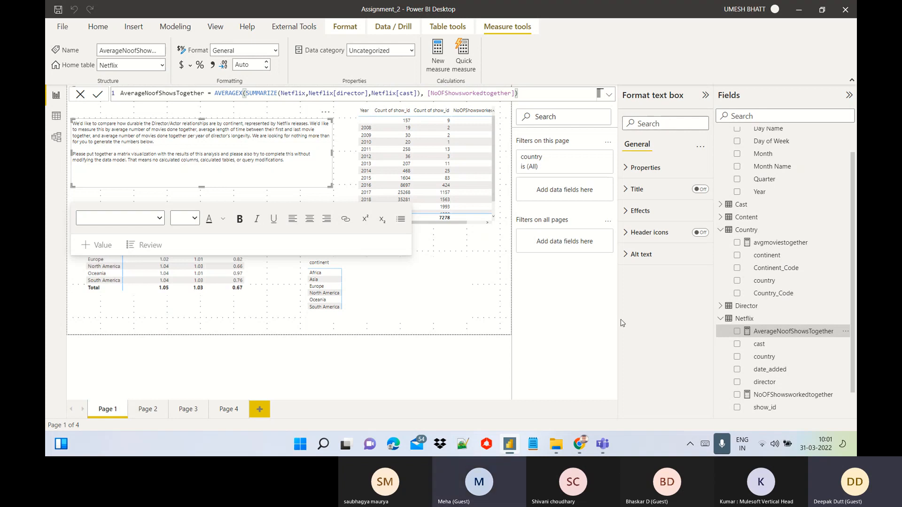
click(59, 14)
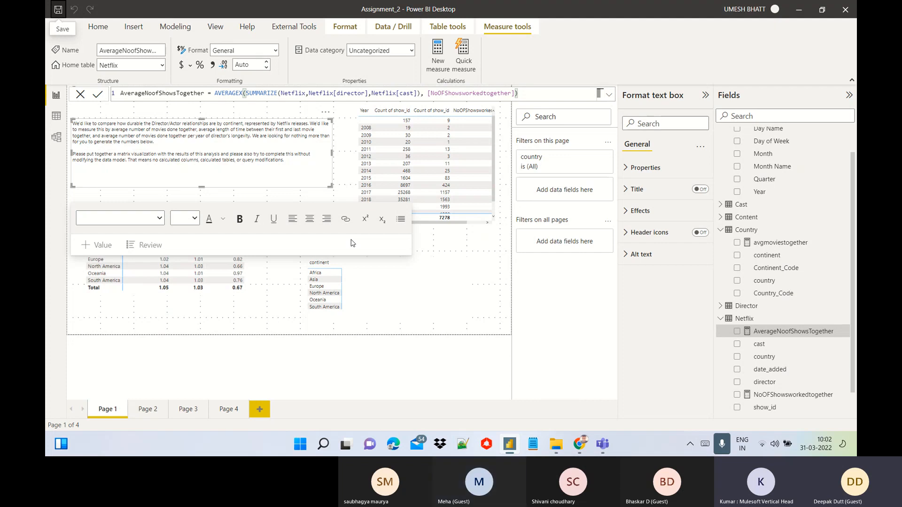
Step: Switch to the Chrome meeting page and bring up the Microsoft Teams call window
key(alt+Tab)
key(alt+Tab)
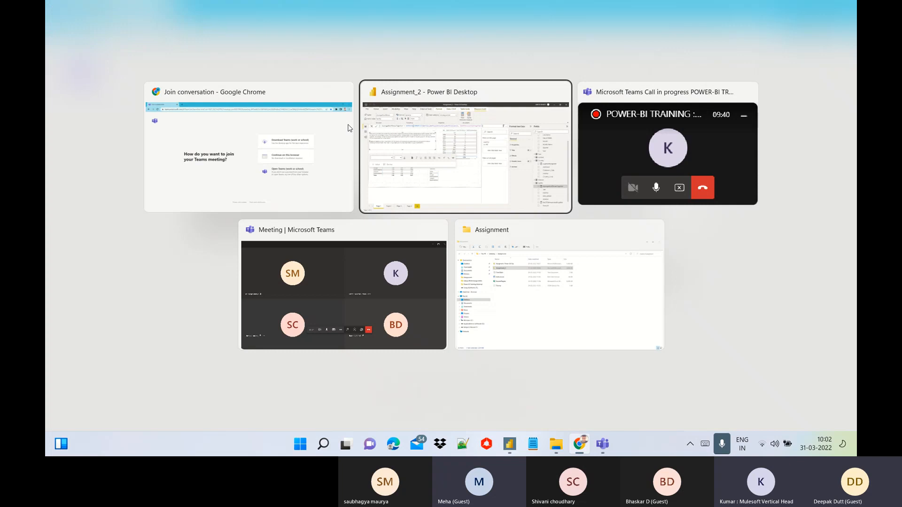
key(Tab)
click(348, 127)
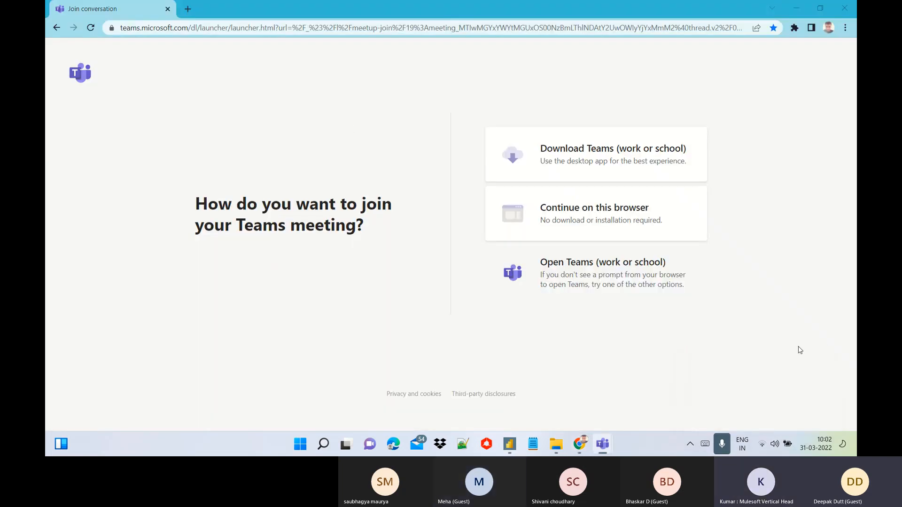
click(807, 416)
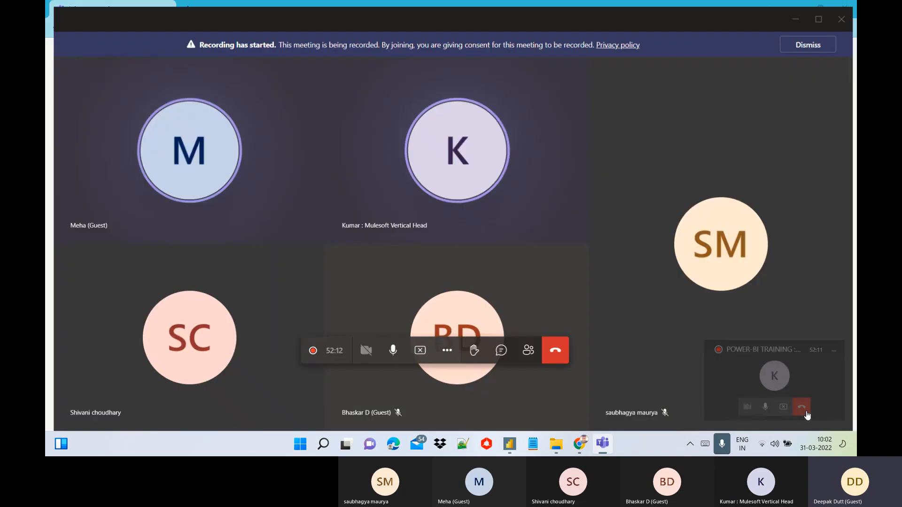